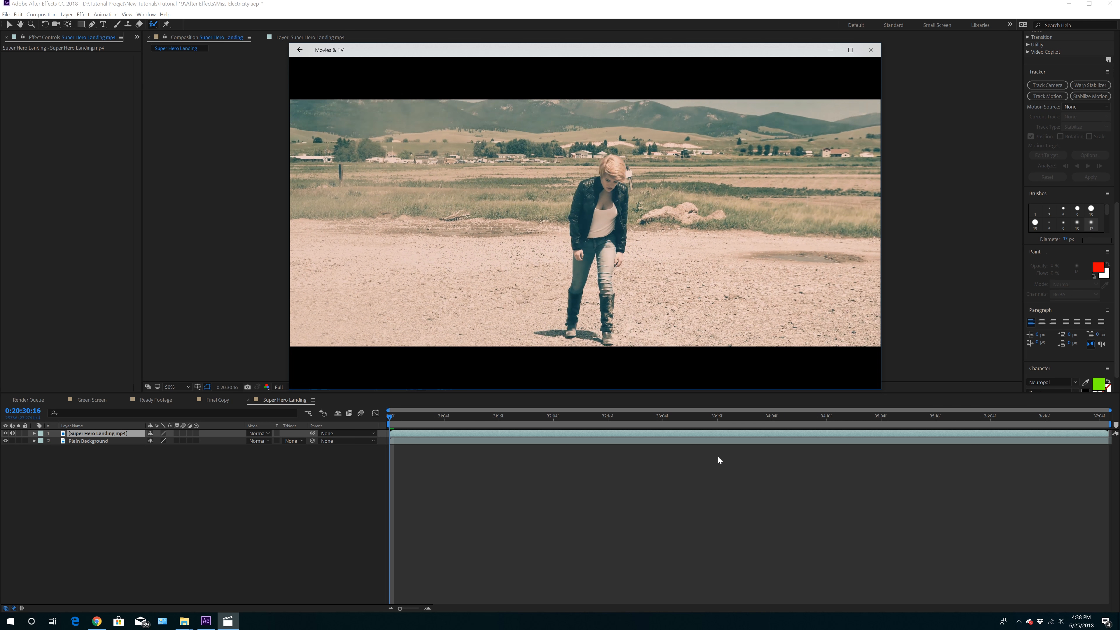
# Pause the Miss Electrify reference video and minimize its player window
pyautogui.click(581, 372)
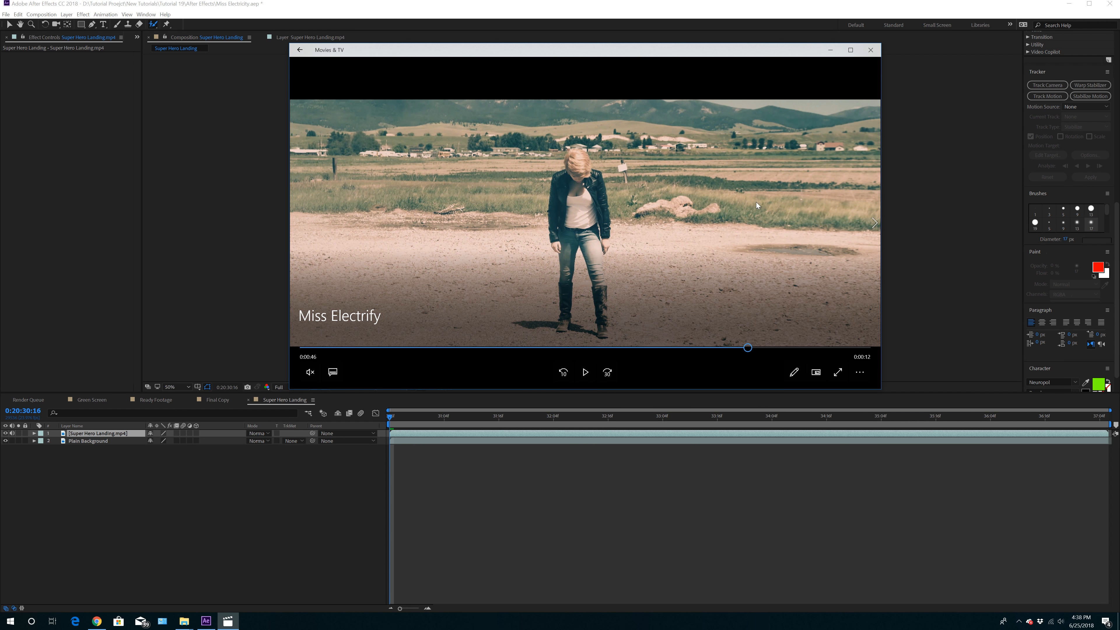
pyautogui.click(831, 49)
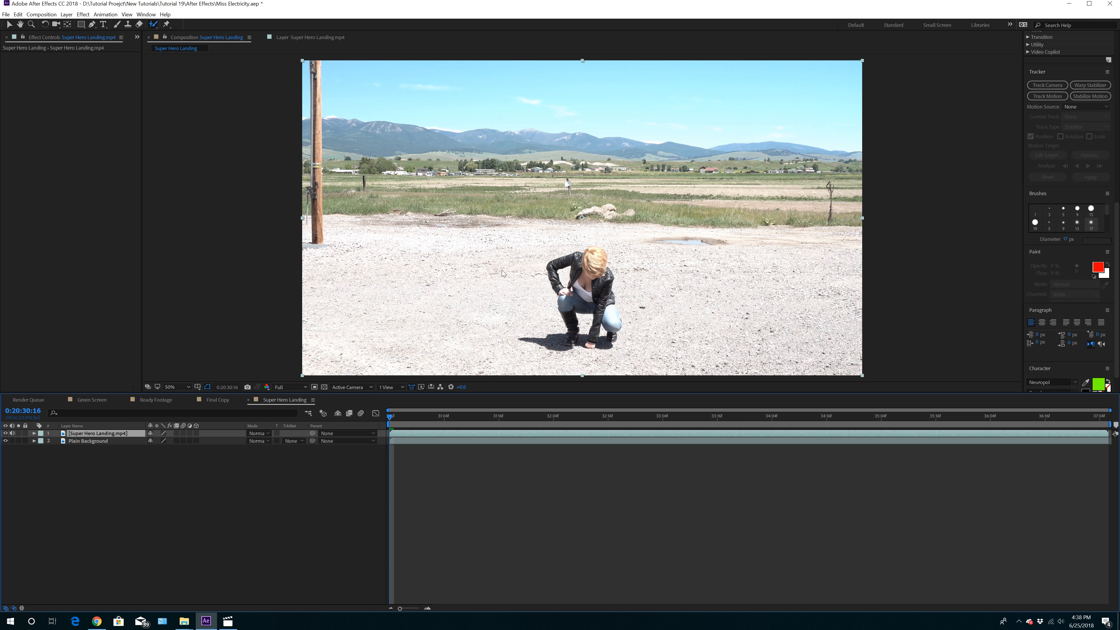
# Set the Super Hero Landing composition's preview resolution to Half and return to its first frame
pyautogui.moveTo(390, 420); pyautogui.dragTo(627, 420)
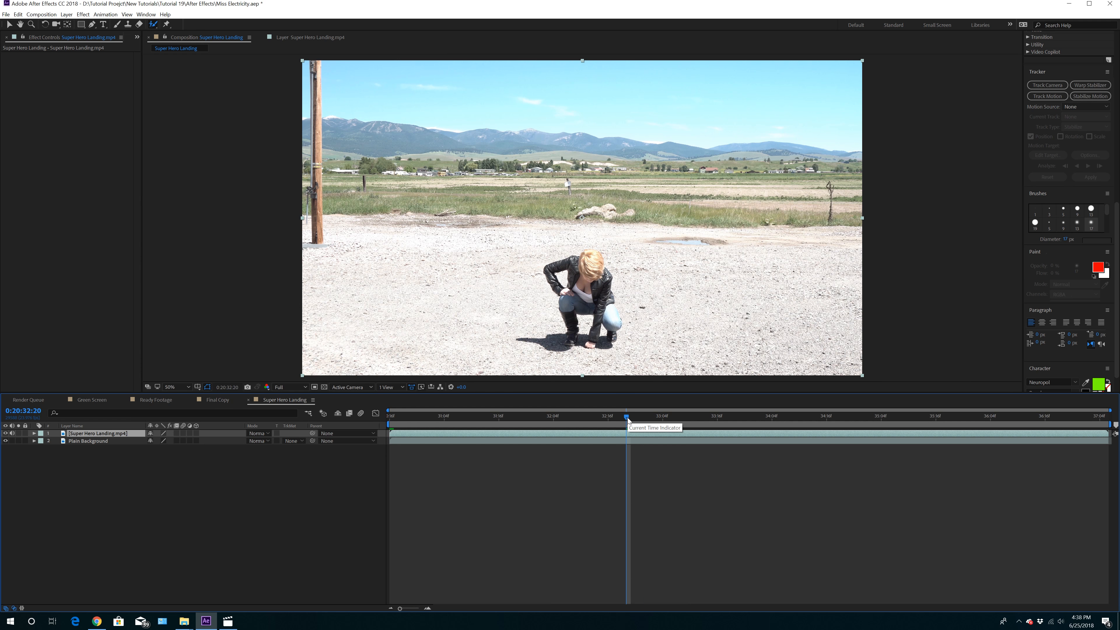
pyautogui.click(284, 390)
pyautogui.click(282, 413)
pyautogui.press('Home')
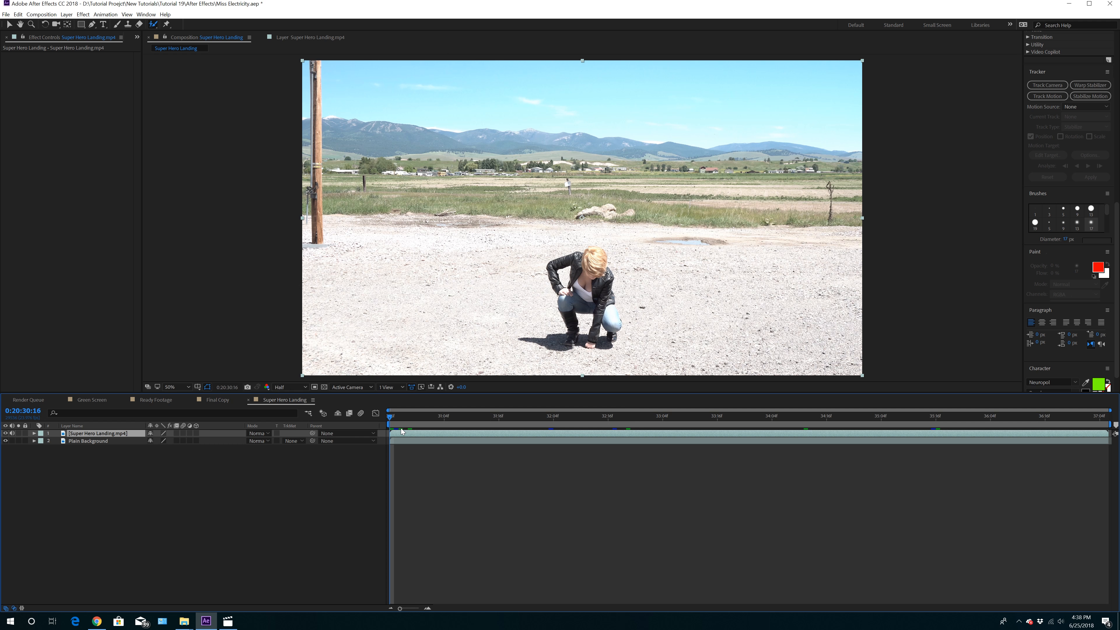
# Play and scrub through the Super Hero Landing footage to examine the crouch, the jump and the standing pose
pyautogui.press('space')
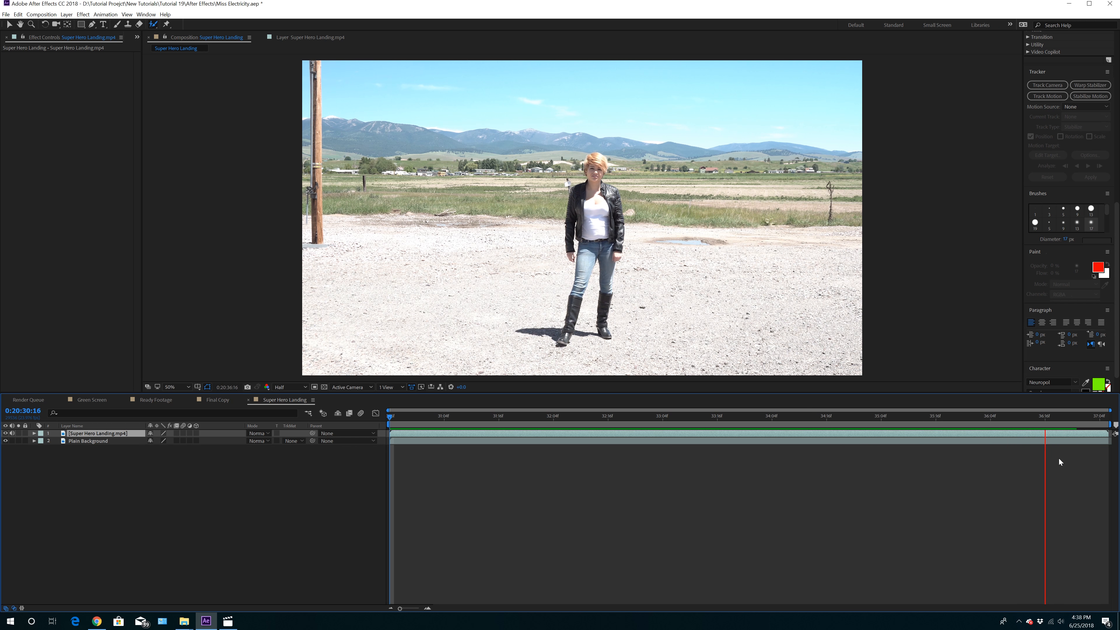
pyautogui.moveTo(390, 418)
pyautogui.mouseDown()
pyautogui.moveTo(660, 444)
pyautogui.moveTo(796, 433)
pyautogui.mouseUp()
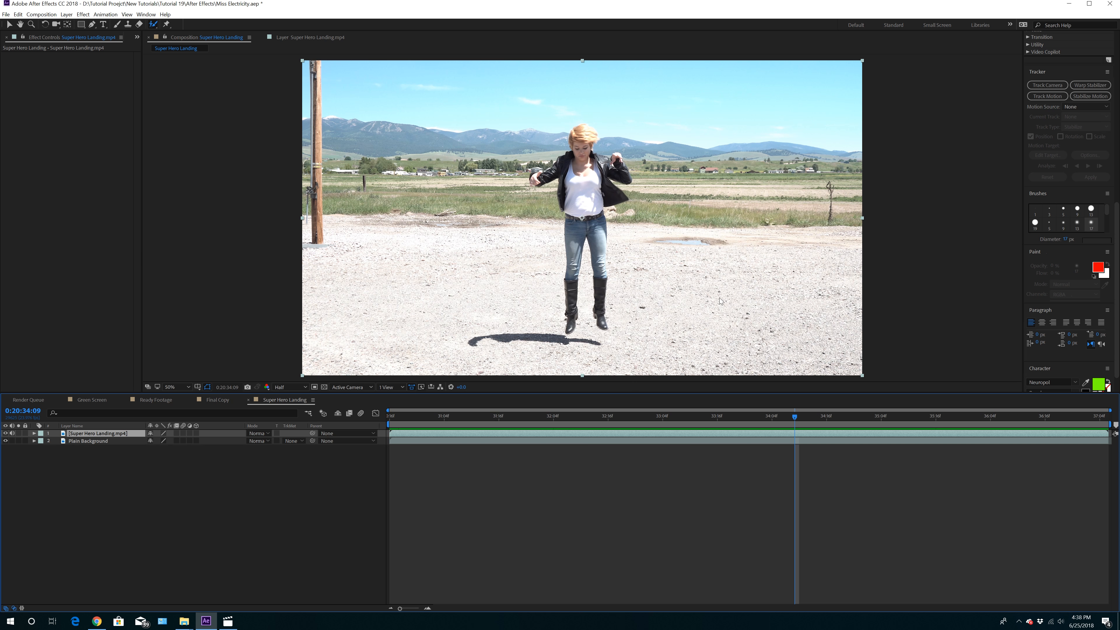
pyautogui.press('space')
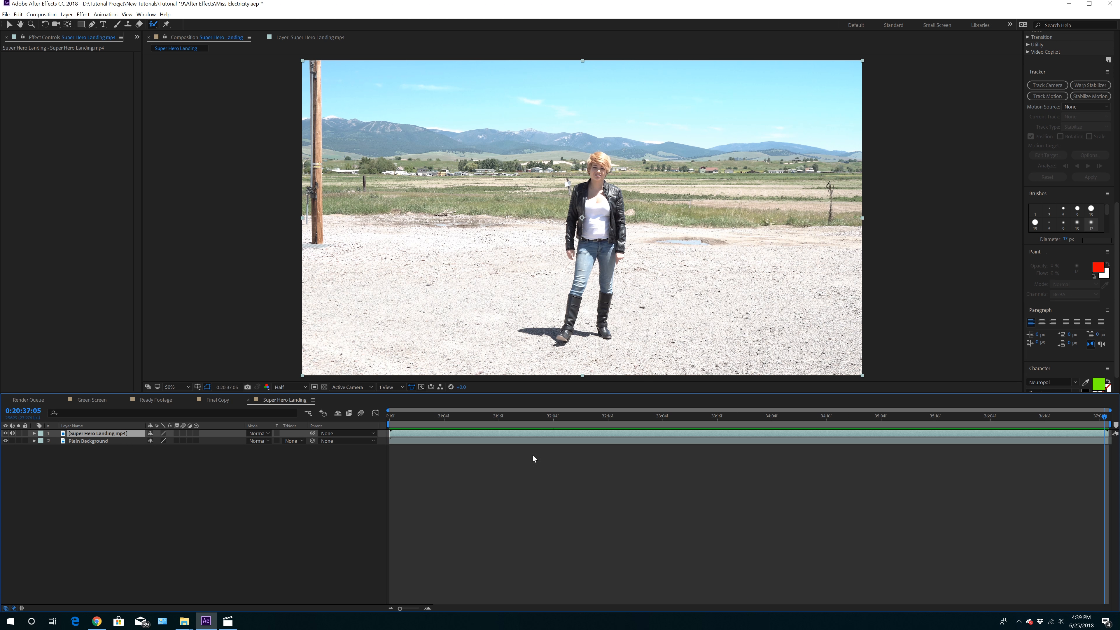
pyautogui.press('Home')
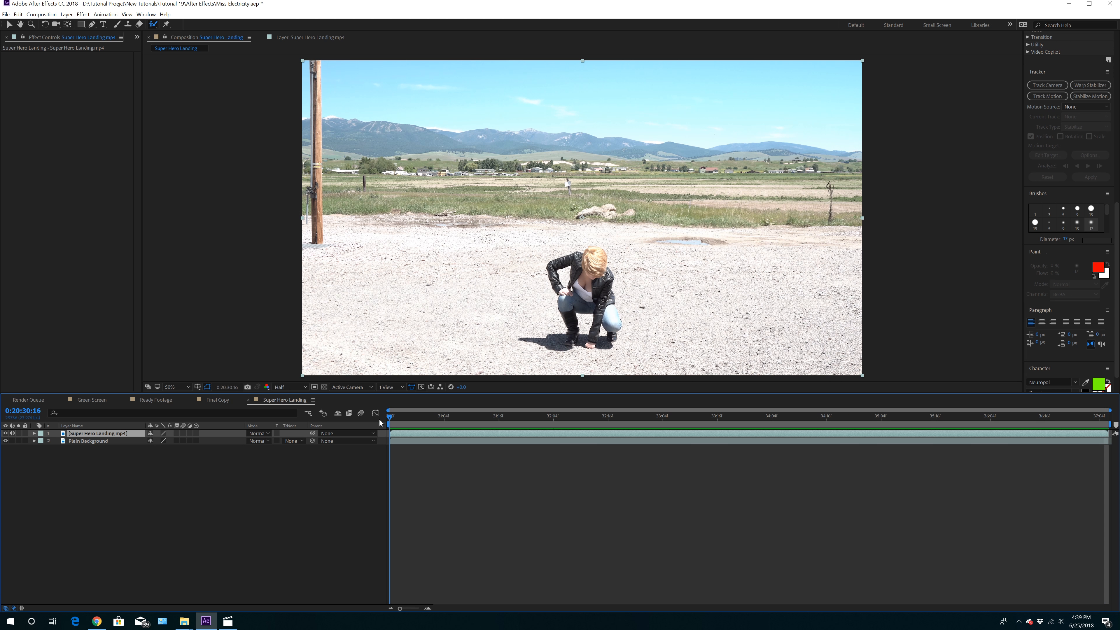
pyautogui.moveTo(390, 417); pyautogui.dragTo(289, 460)
# Toggle the visibility of the Super Hero Landing layer to examine the empty Plain Background footage beneath it
pyautogui.click(6, 434)
pyautogui.click(6, 440)
pyautogui.click(6, 441)
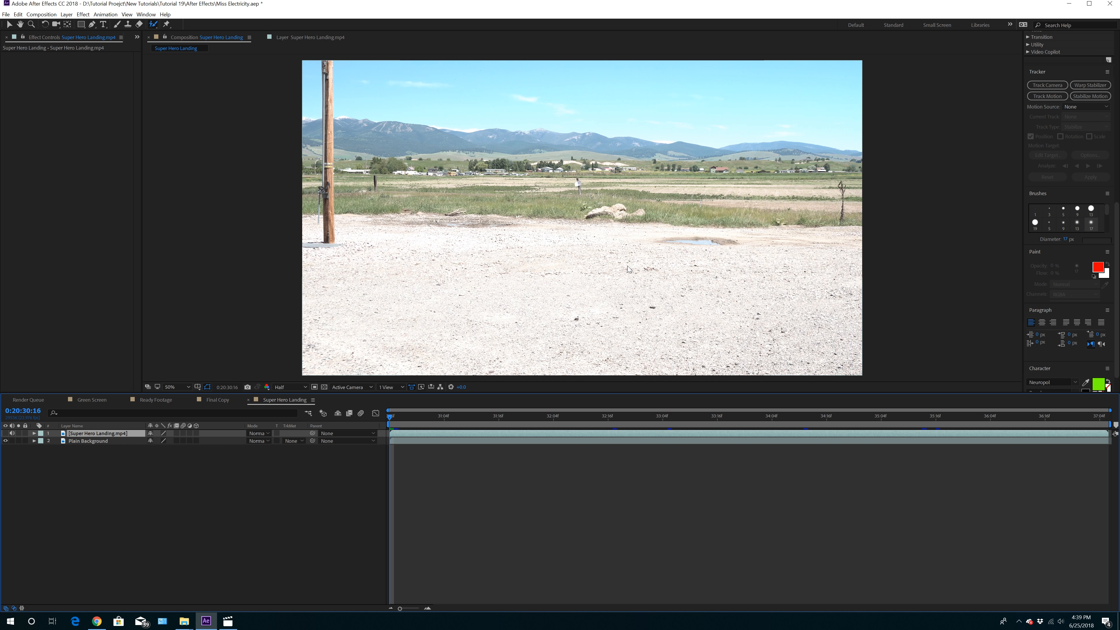
pyautogui.moveTo(5, 433); pyautogui.dragTo(5, 441)
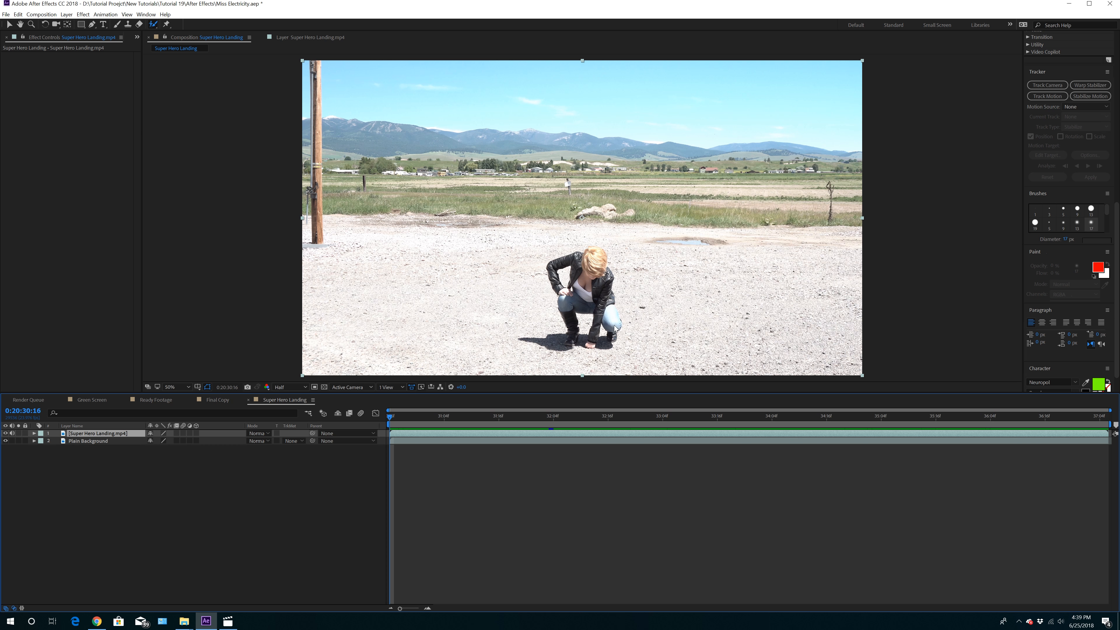
pyautogui.click(5, 433)
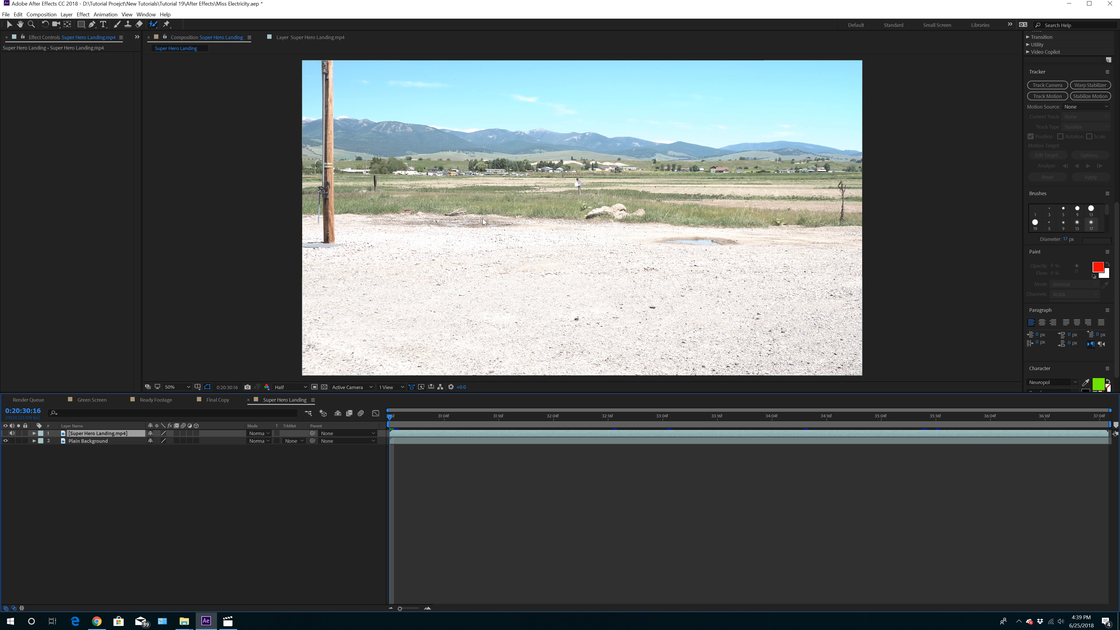
pyautogui.moveTo(390, 418); pyautogui.dragTo(449, 418)
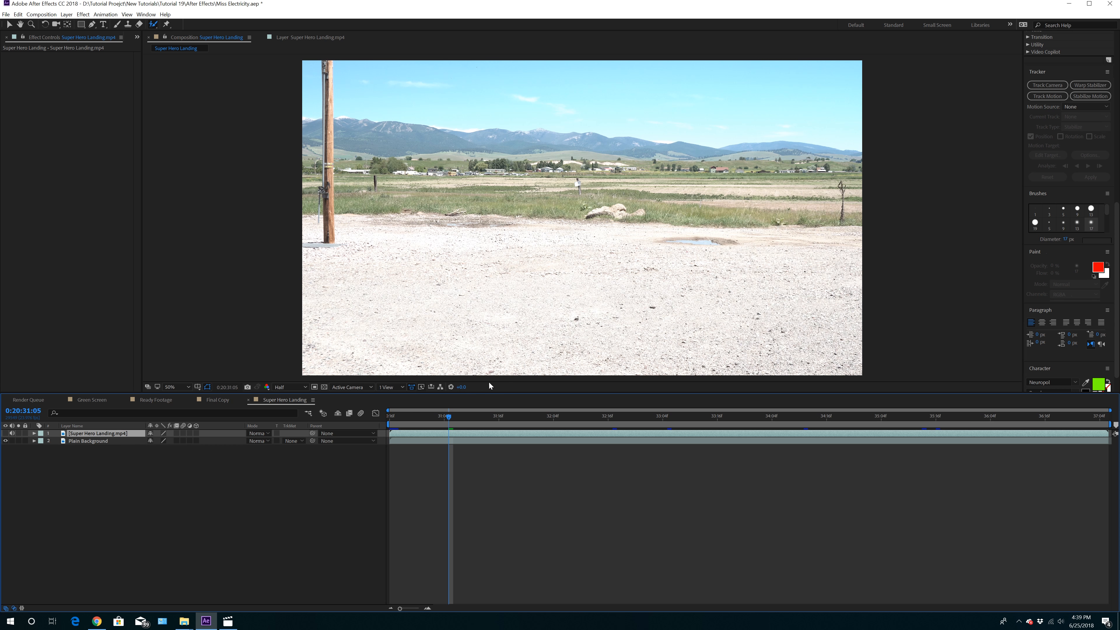
pyautogui.moveTo(402, 419); pyautogui.dragTo(390, 418)
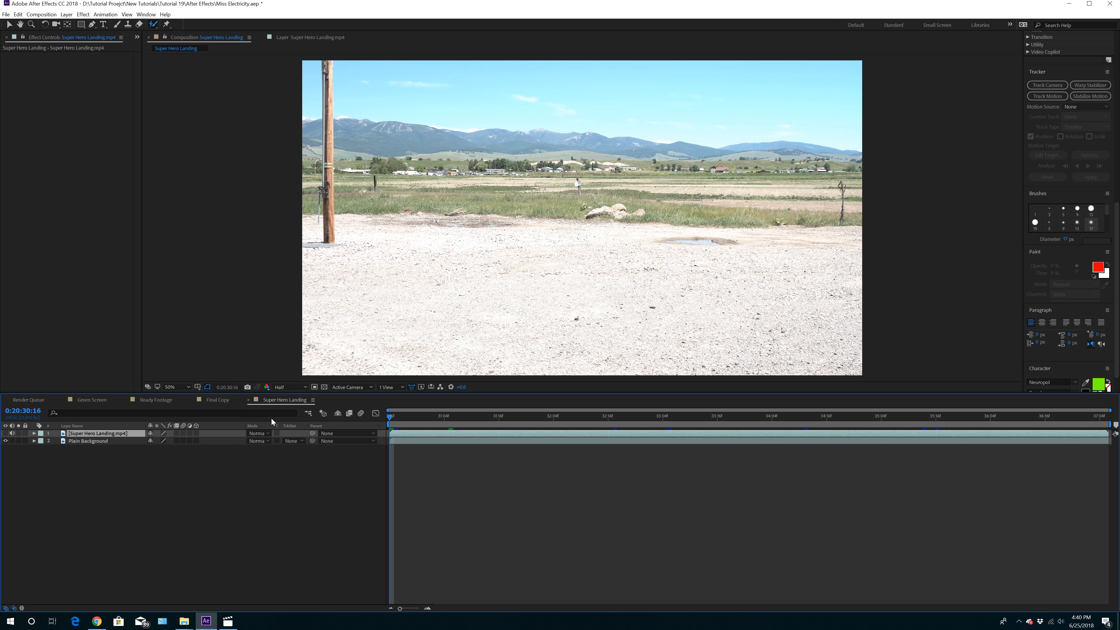
# Hide the Plain Background layer, show the Super Hero Landing layer and enable time remapping on it
pyautogui.click(5, 441)
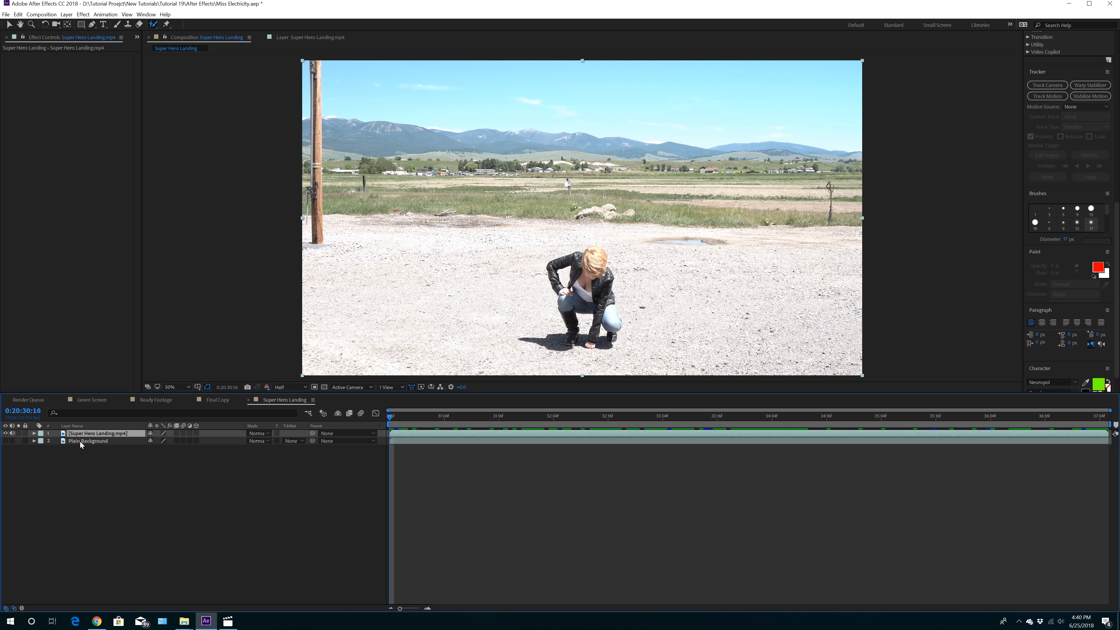
pyautogui.rightClick(475, 437)
pyautogui.moveTo(557, 150)
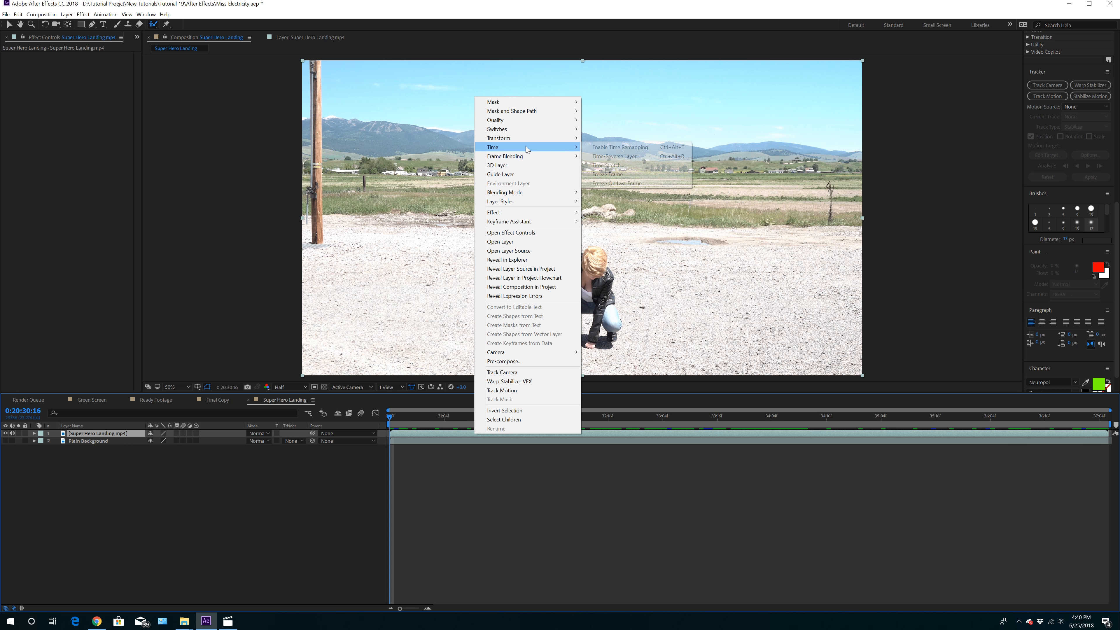
pyautogui.click(590, 148)
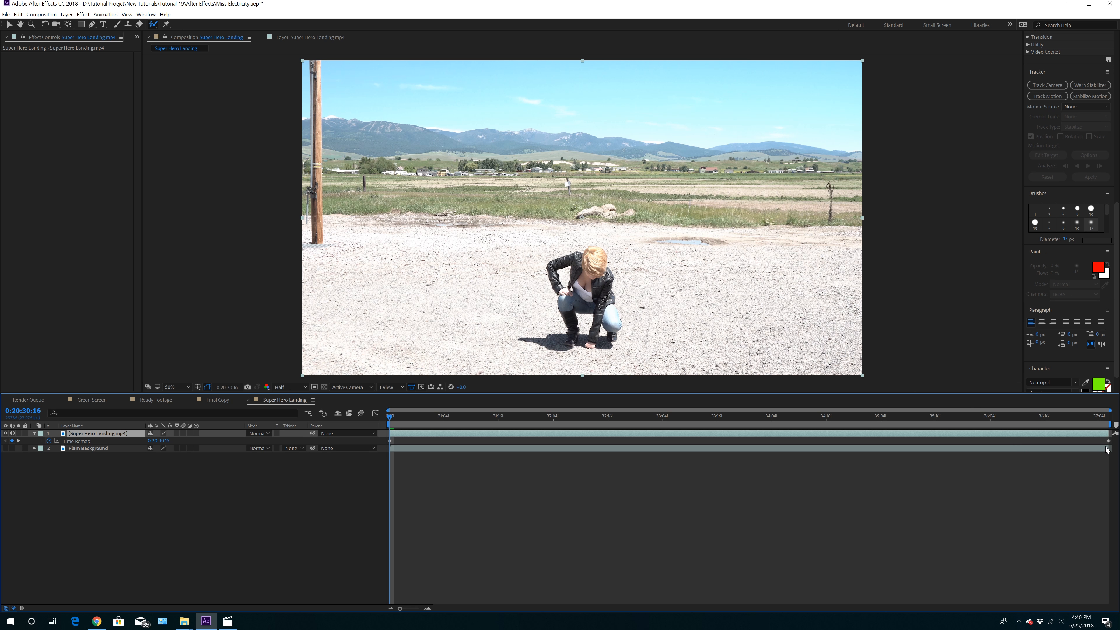
# Reverse the Super Hero Landing clip by swapping its first and last Time Remap keyframes
pyautogui.moveTo(1109, 441); pyautogui.dragTo(598, 482)
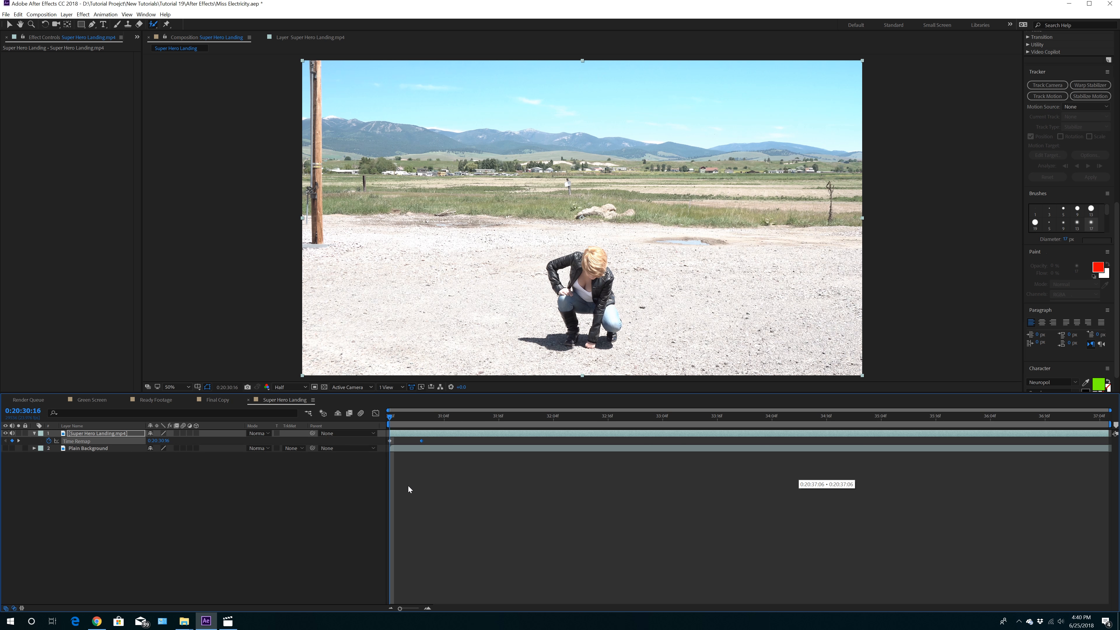
pyautogui.moveTo(407, 497); pyautogui.dragTo(389, 497)
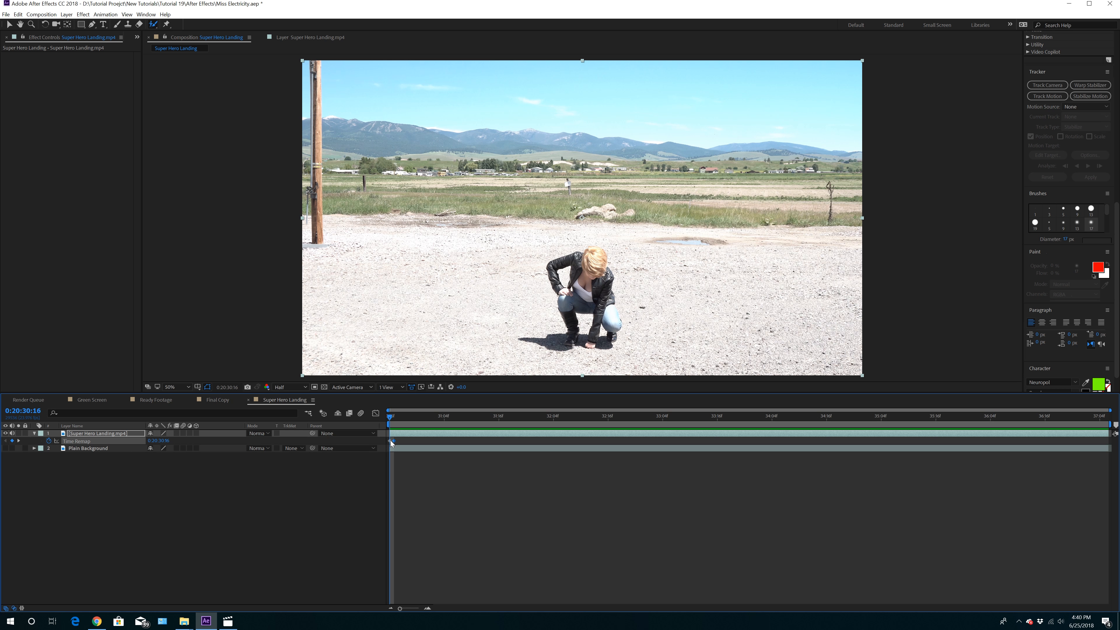
pyautogui.moveTo(448, 441); pyautogui.dragTo(1109, 449)
pyautogui.click(390, 441)
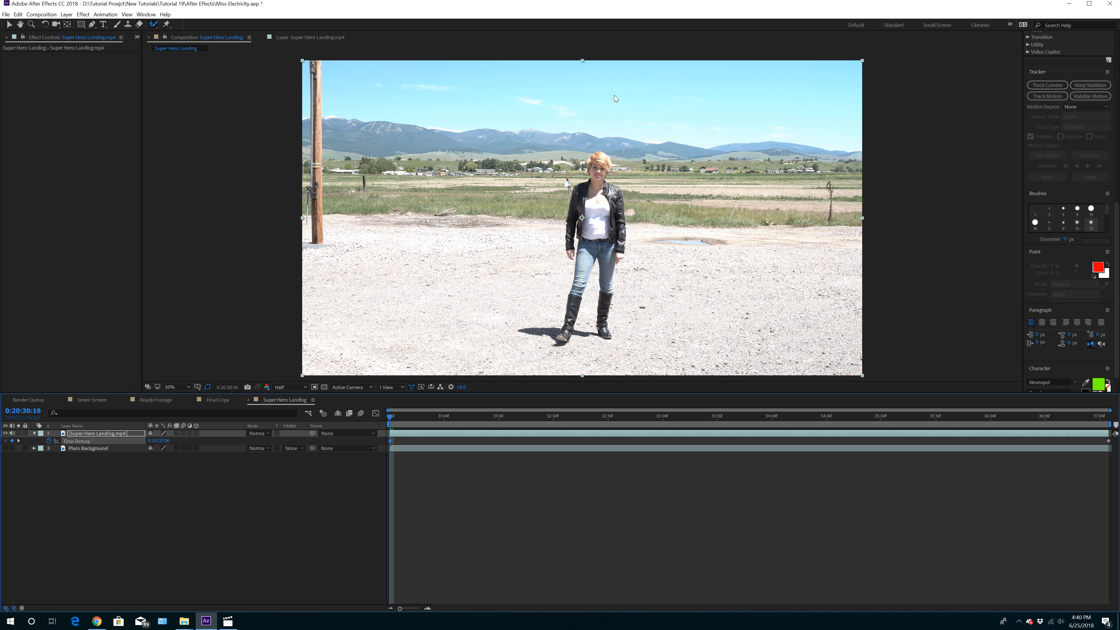
pyautogui.click(1107, 417)
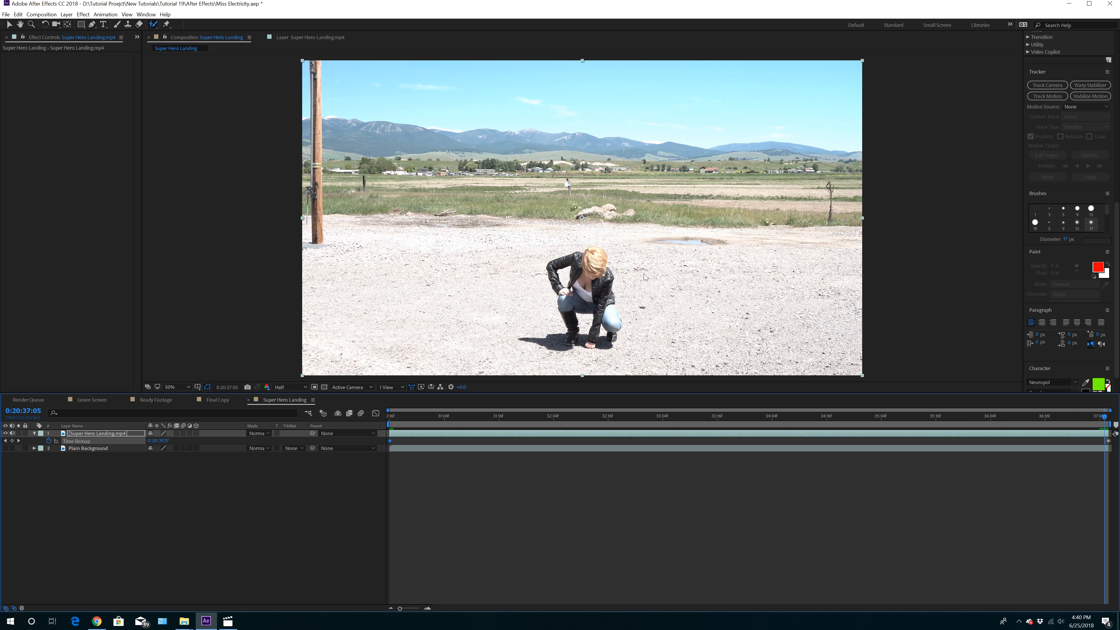
# Trim the start of the Super Hero Landing layer and of the work area to the mid-air frame at 0:20:33:13
pyautogui.click(713, 418)
pyautogui.moveTo(712, 416)
pyautogui.mouseDown()
pyautogui.moveTo(683, 422)
pyautogui.moveTo(704, 418)
pyautogui.mouseUp()
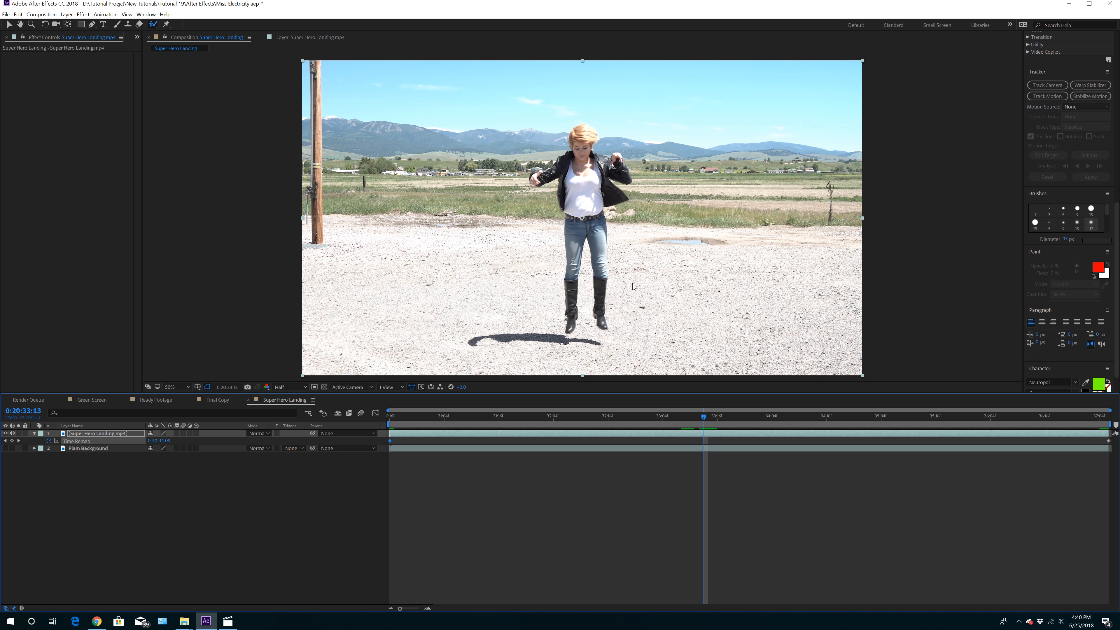
pyautogui.click(389, 433)
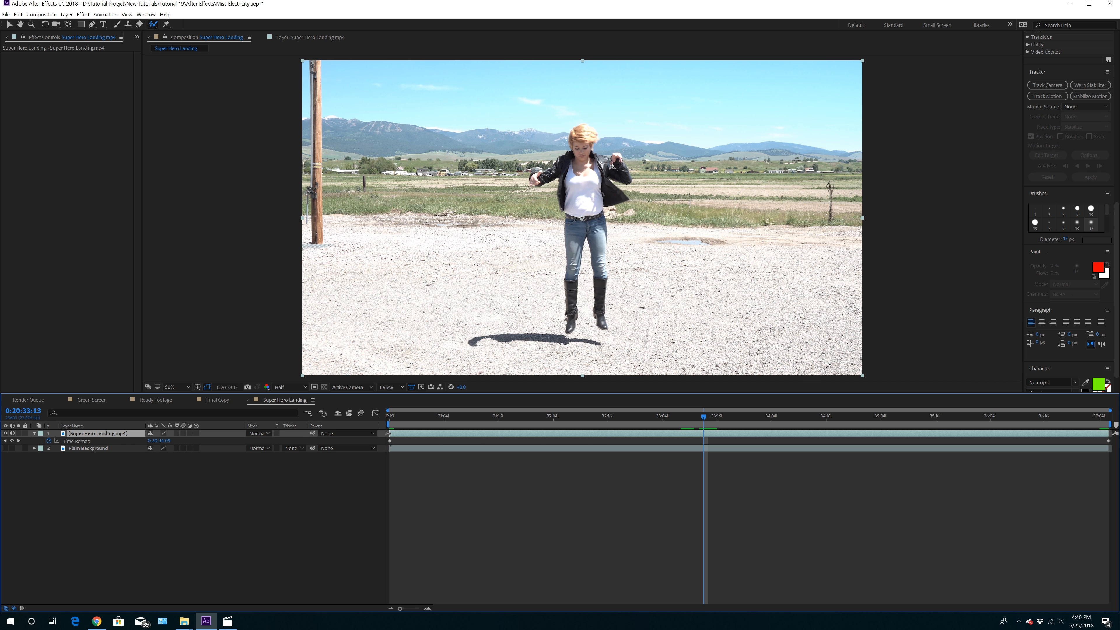
pyautogui.moveTo(389, 433); pyautogui.dragTo(708, 441)
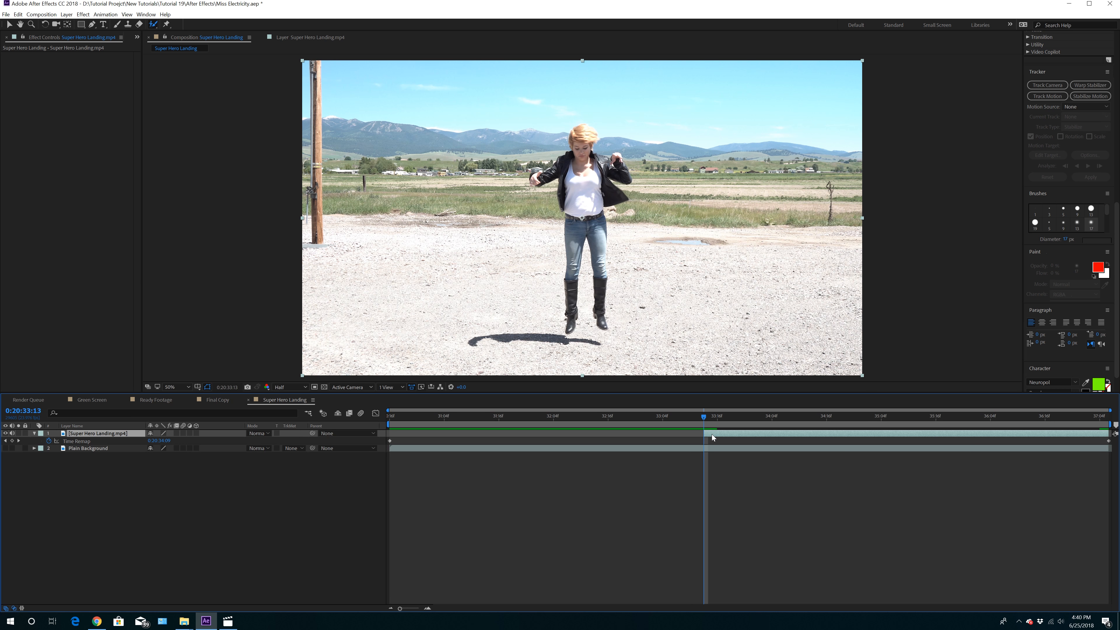
pyautogui.moveTo(388, 425); pyautogui.dragTo(696, 432)
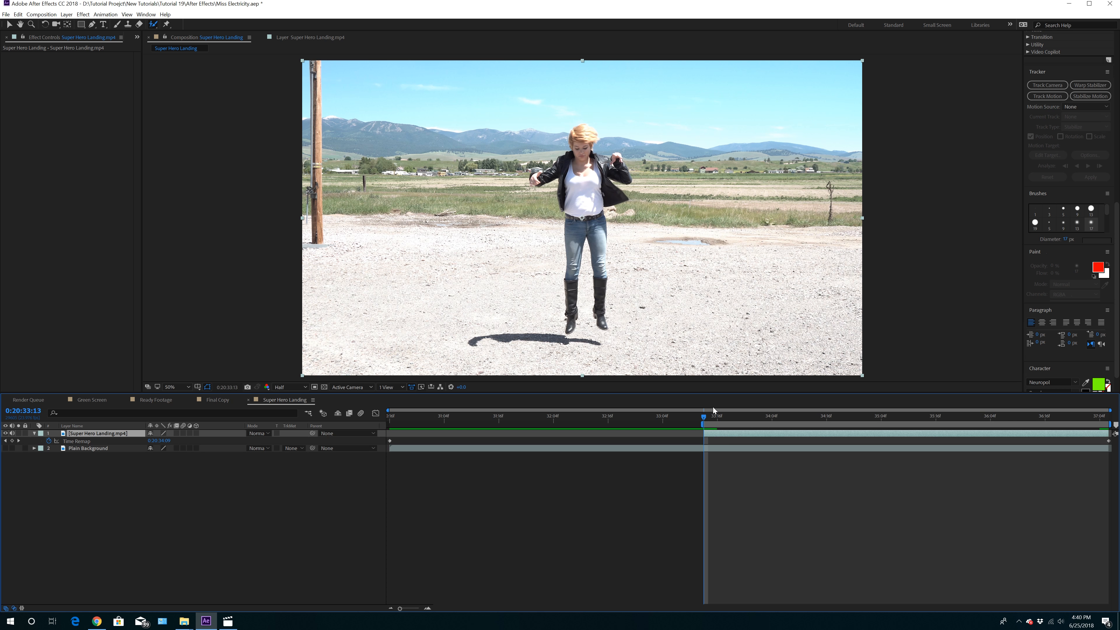
# Open the Super Hero Landing layer in its own layer view and activate the Roto Brush Tool
pyautogui.doubleClick(723, 437)
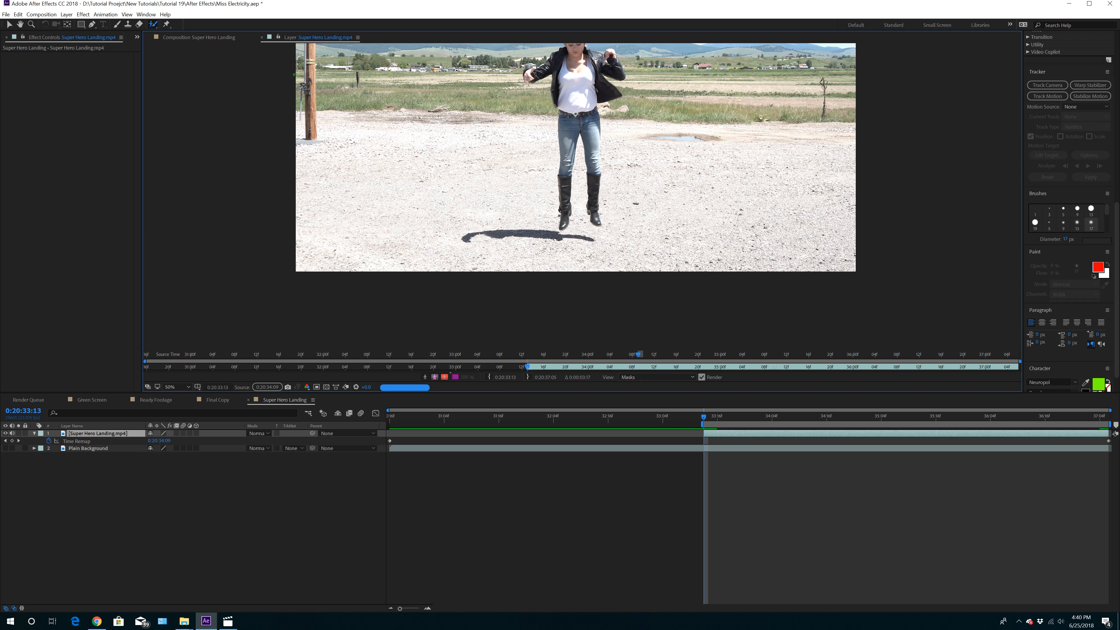
pyautogui.moveTo(576, 174); pyautogui.dragTo(586, 258)
pyautogui.hotkey('alt', 'w')
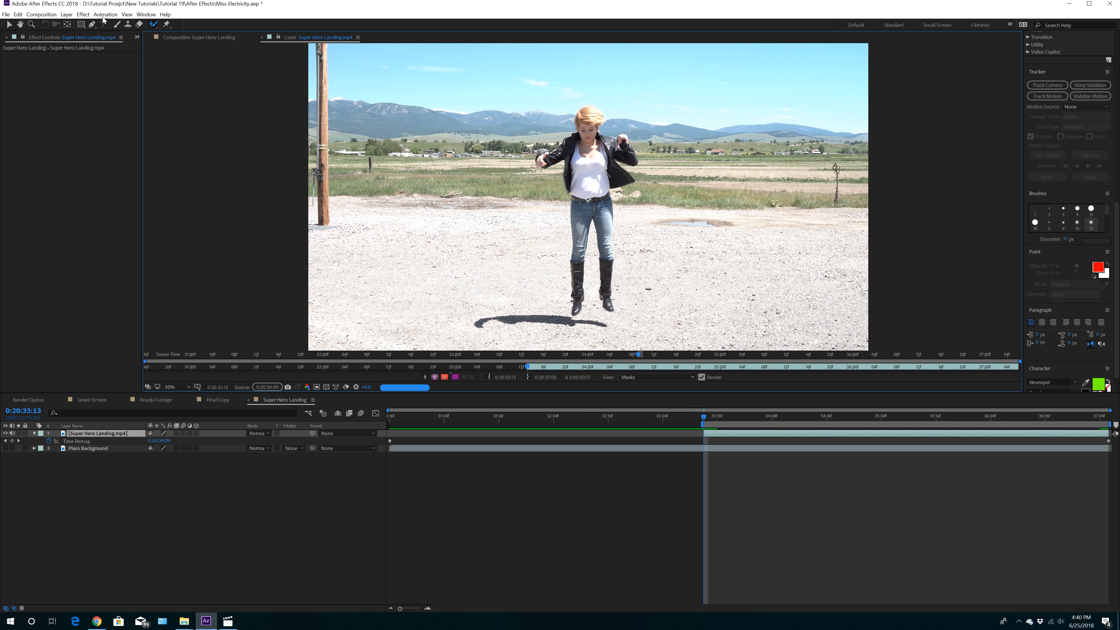
pyautogui.click(153, 25)
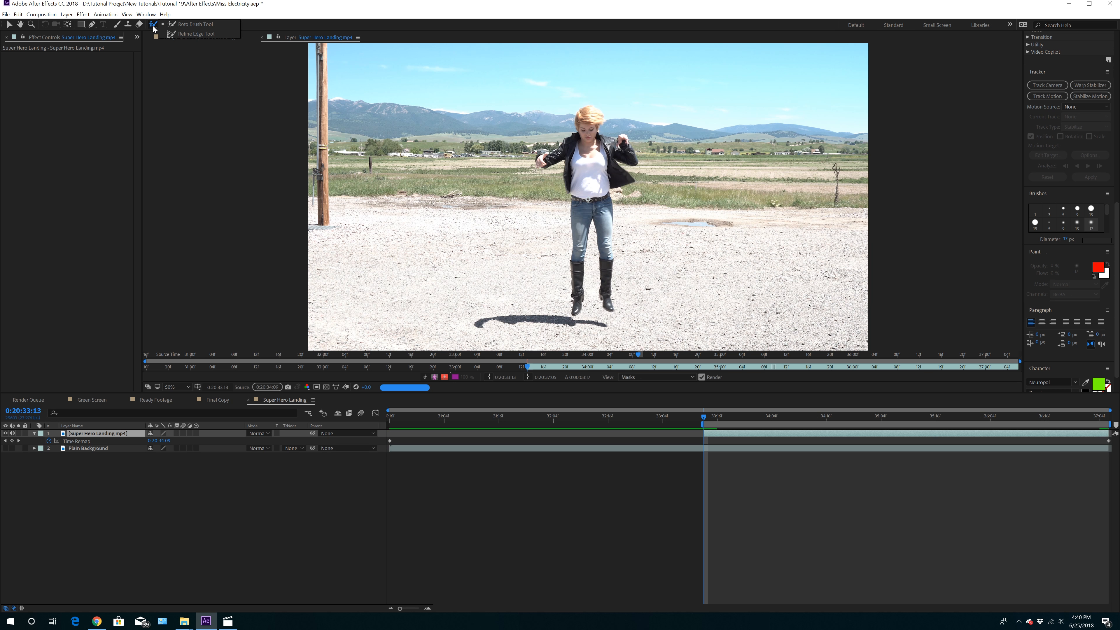
pyautogui.click(194, 25)
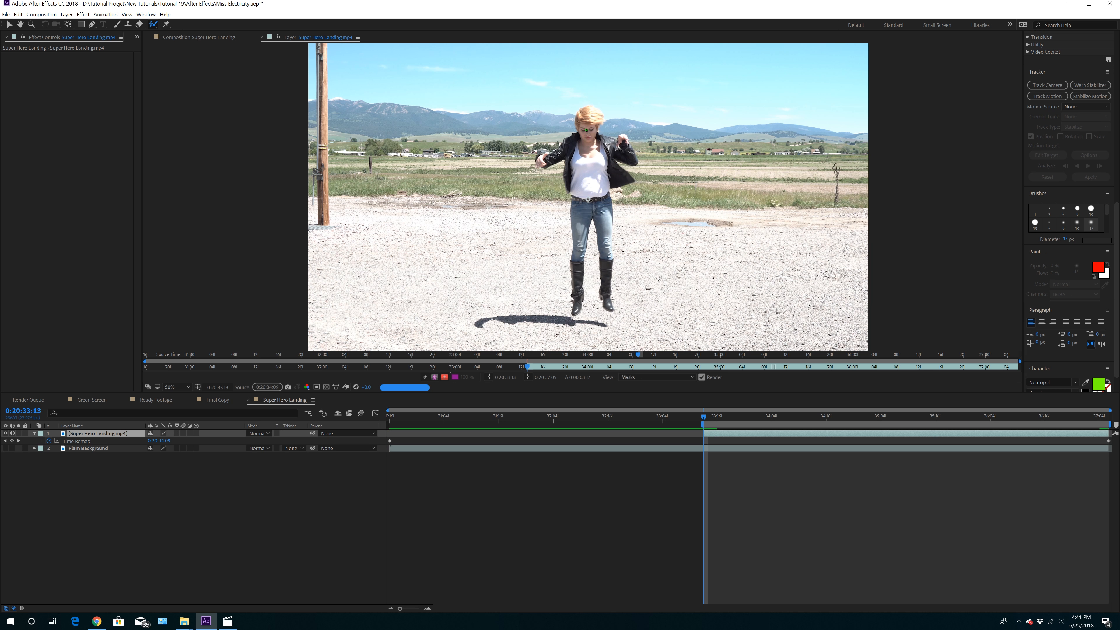
# Paint Roto Brush foreground strokes over the woman's head, torso and upper leg
pyautogui.moveTo(586, 131); pyautogui.dragTo(589, 185)
pyautogui.moveTo(574, 148); pyautogui.dragTo(597, 193)
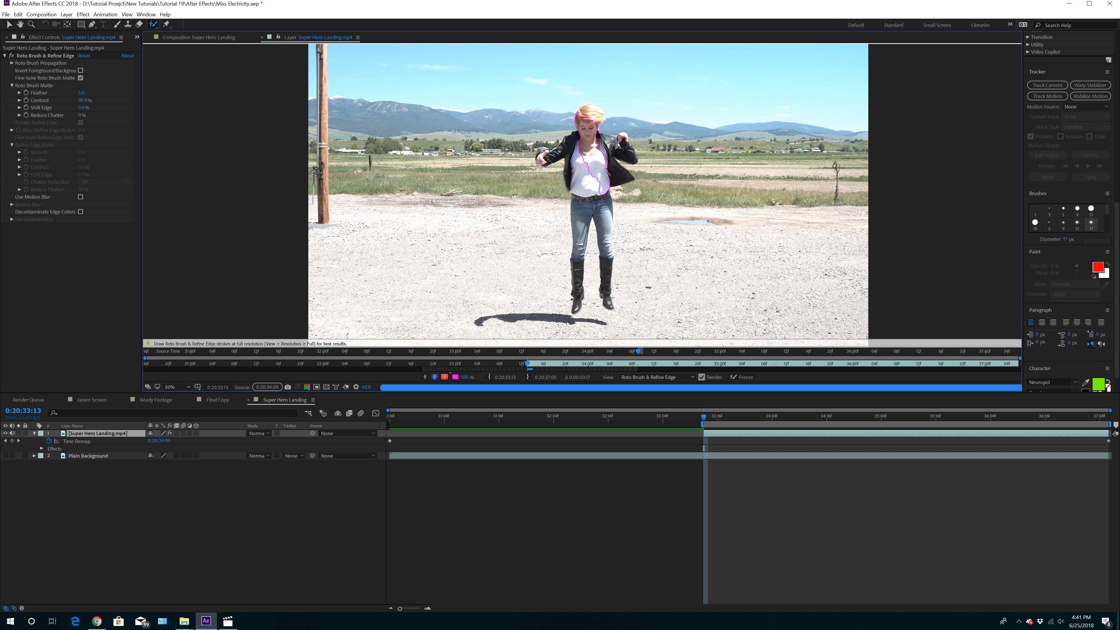
pyautogui.moveTo(586, 115); pyautogui.dragTo(583, 217)
pyautogui.moveTo(636, 369); pyautogui.dragTo(1071, 366)
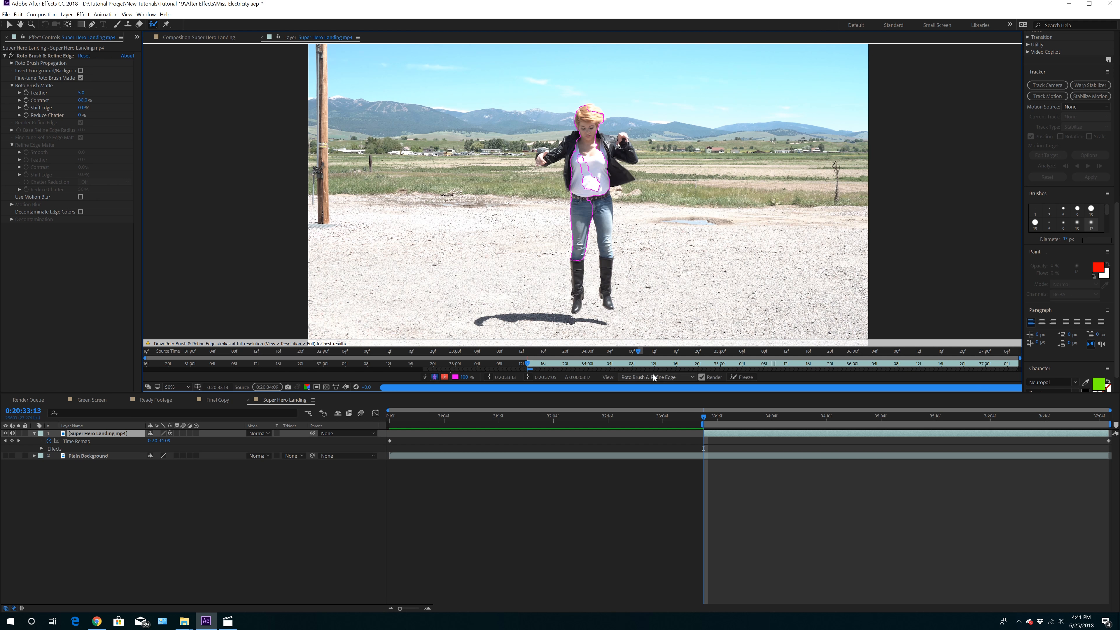
# Extend the roto selection over the woman's other leg, boots, jacket and both arms
pyautogui.moveTo(601, 187); pyautogui.dragTo(607, 294)
pyautogui.moveTo(580, 149); pyautogui.dragTo(594, 185)
pyautogui.moveTo(578, 134); pyautogui.dragTo(535, 162)
pyautogui.moveTo(586, 108)
pyautogui.mouseDown()
pyautogui.moveTo(575, 153)
pyautogui.moveTo(635, 159)
pyautogui.mouseUp()
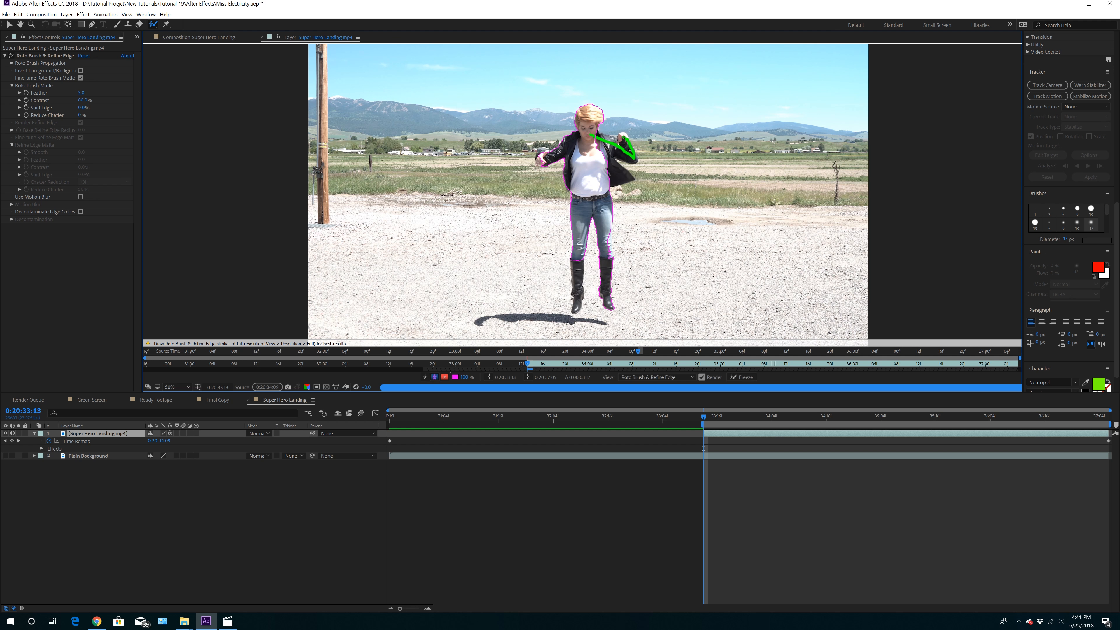
pyautogui.moveTo(611, 222); pyautogui.dragTo(611, 304)
pyautogui.moveTo(579, 256)
pyautogui.mouseDown()
pyautogui.moveTo(576, 308)
pyautogui.moveTo(587, 254)
pyautogui.mouseUp()
# View the cut-out woman in the composition and set the preview resolution to Full
pyautogui.click(201, 38)
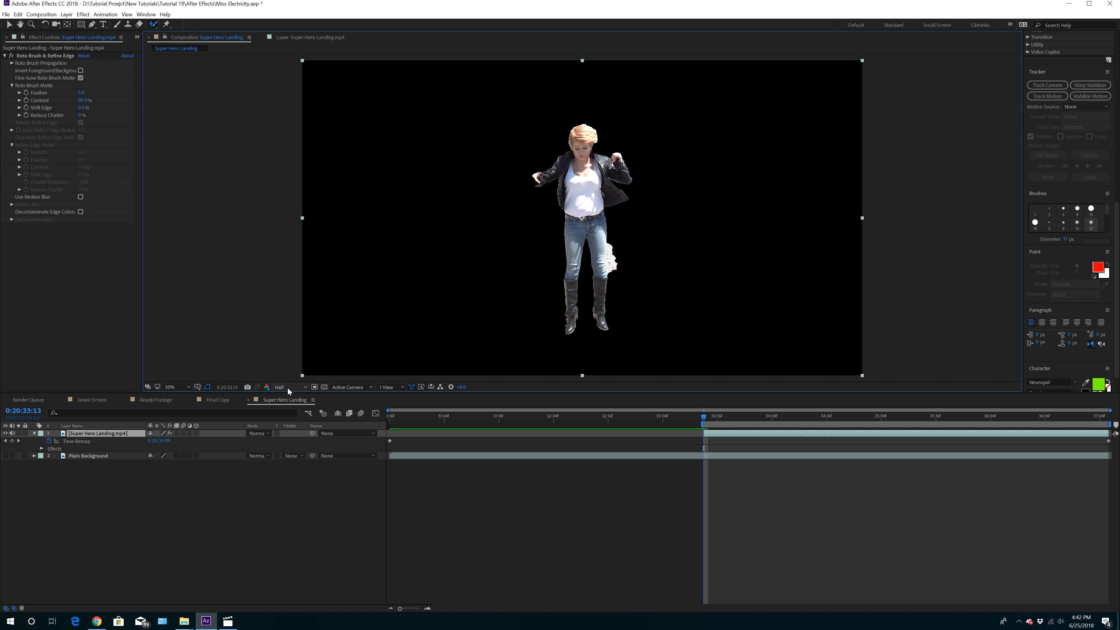
pyautogui.click(289, 389)
pyautogui.click(290, 408)
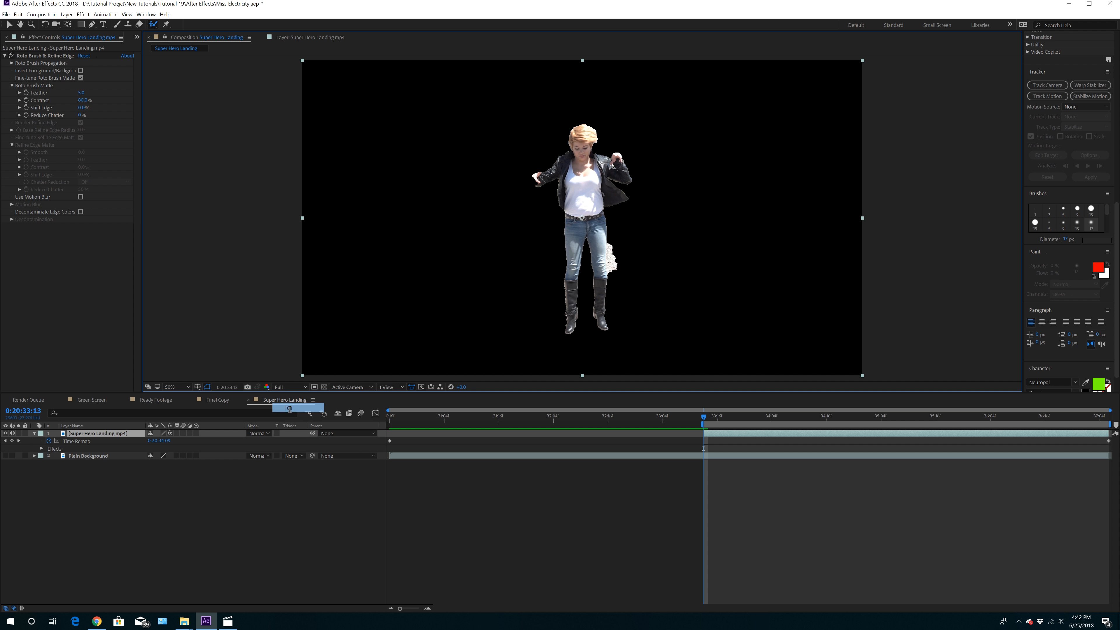
# Touch up the roto selection at both hands in the layer view and advance one frame to 0:20:33:14
pyautogui.click(294, 39)
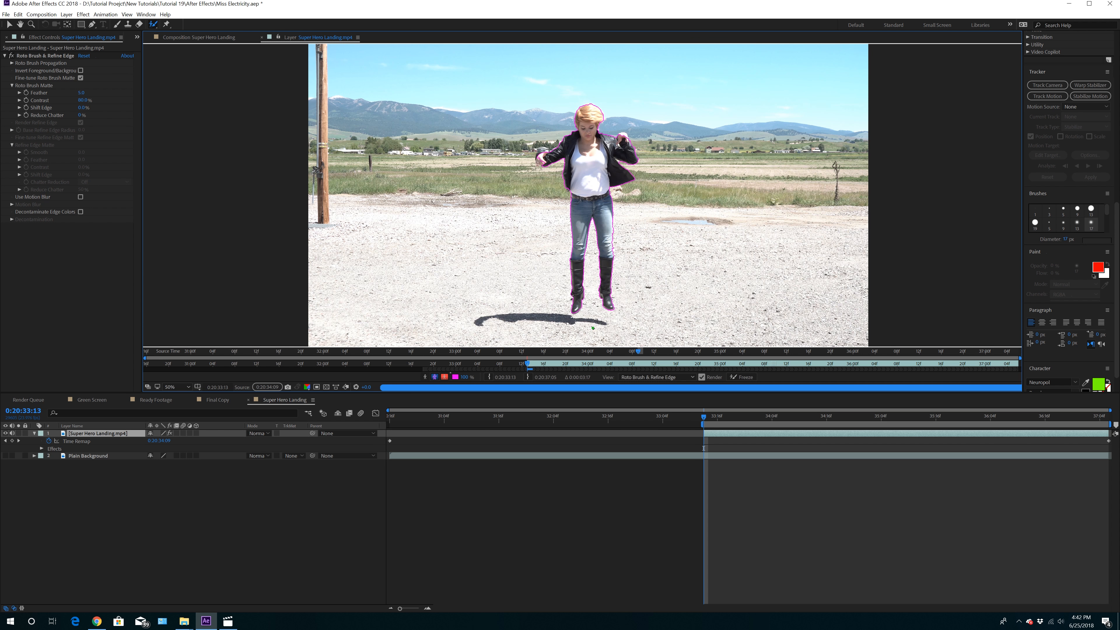
pyautogui.moveTo(624, 135); pyautogui.dragTo(623, 136)
pyautogui.moveTo(538, 158); pyautogui.dragTo(540, 158)
pyautogui.press('pagedown')
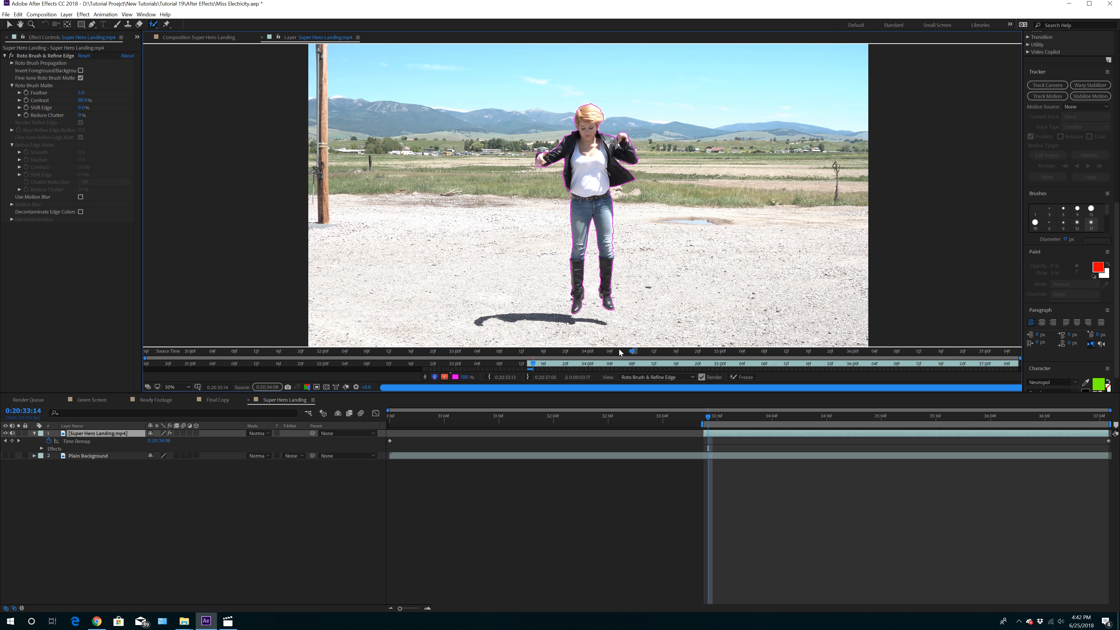
# Correct the roto selection around the hand, jacket and leg at 0:20:33:14 and advance one frame to 0:20:33:15
pyautogui.press('pageup')
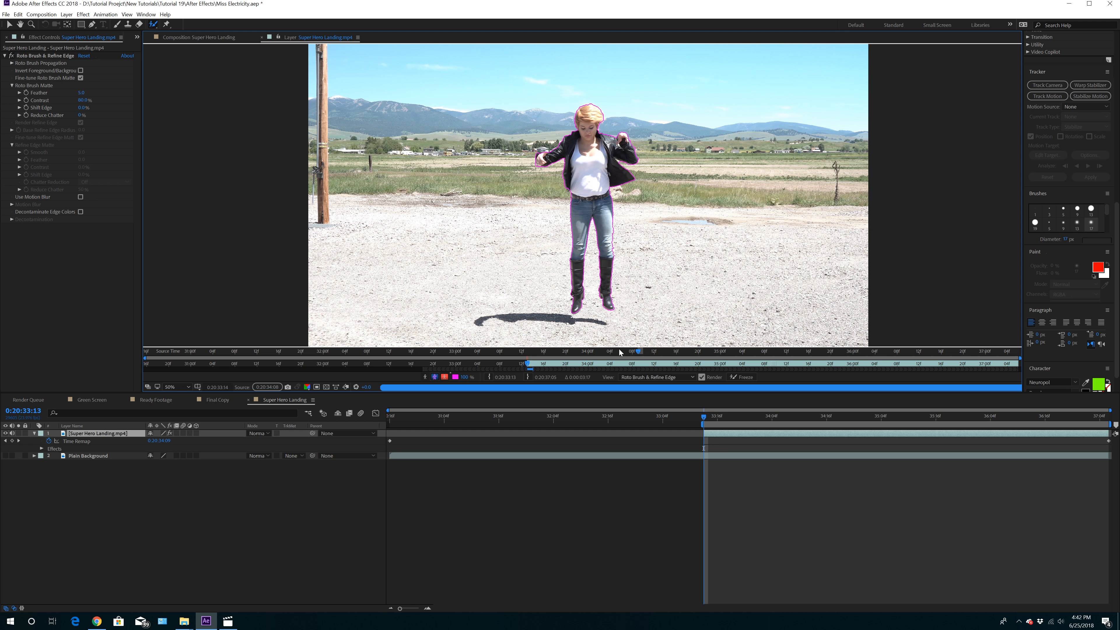
pyautogui.press('pagedown')
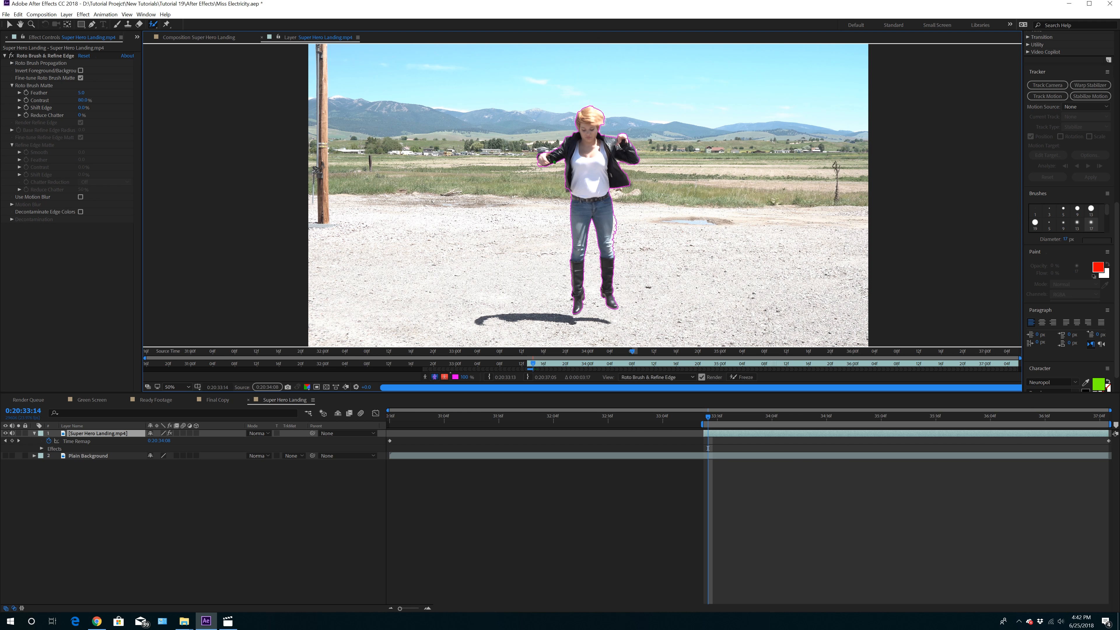
pyautogui.moveTo(539, 157); pyautogui.dragTo(541, 153)
pyautogui.moveTo(617, 218); pyautogui.dragTo(618, 238)
pyautogui.moveTo(618, 161); pyautogui.dragTo(624, 166)
pyautogui.moveTo(536, 150); pyautogui.dragTo(544, 147)
pyautogui.press('pagedown')
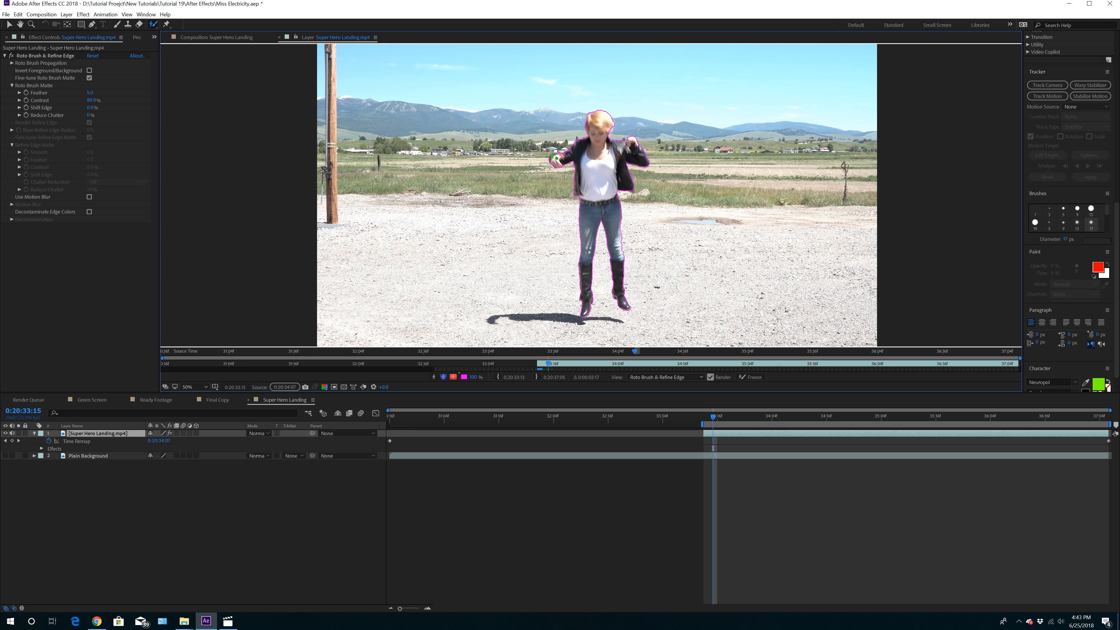
# Check the cut-out woman in the composition with the Plain Background layer switched off and on, leaving the background shown
pyautogui.click(229, 38)
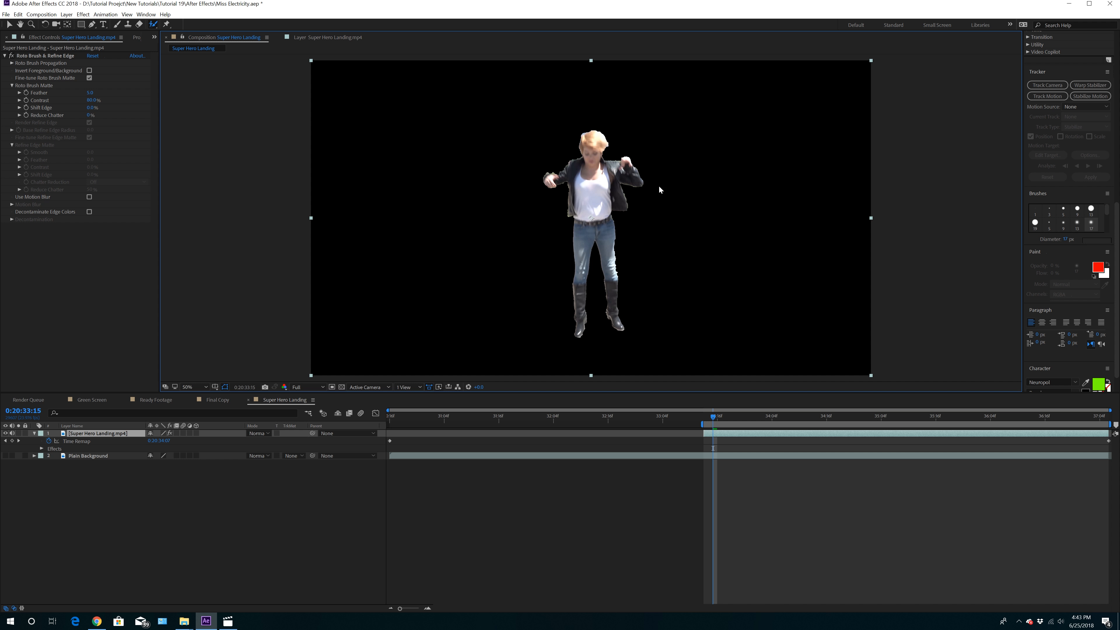
pyautogui.click(5, 456)
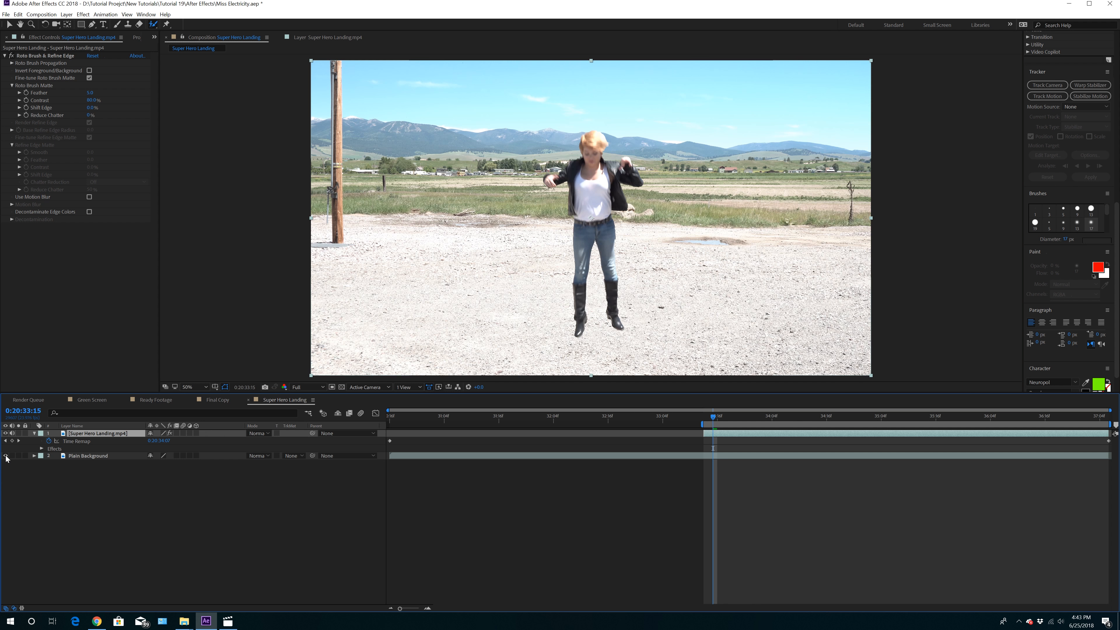
pyautogui.click(6, 457)
pyautogui.click(5, 456)
pyautogui.click(5, 456)
pyautogui.click(6, 457)
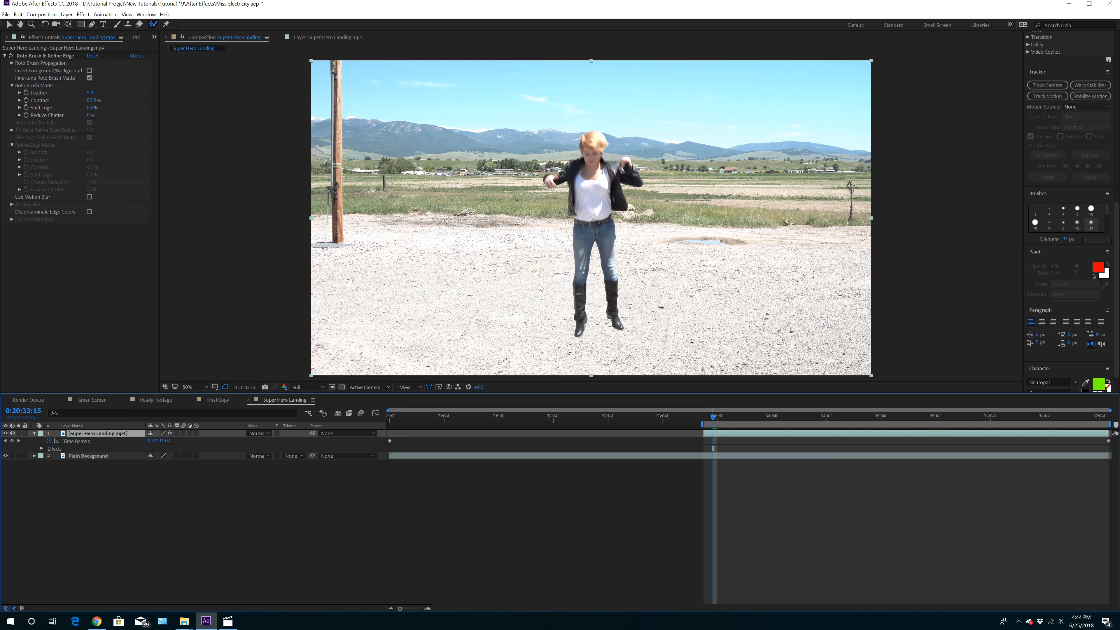
# Create a full-frame green solid and place it beneath all other layers
pyautogui.click(66, 14)
pyautogui.moveTo(164, 27)
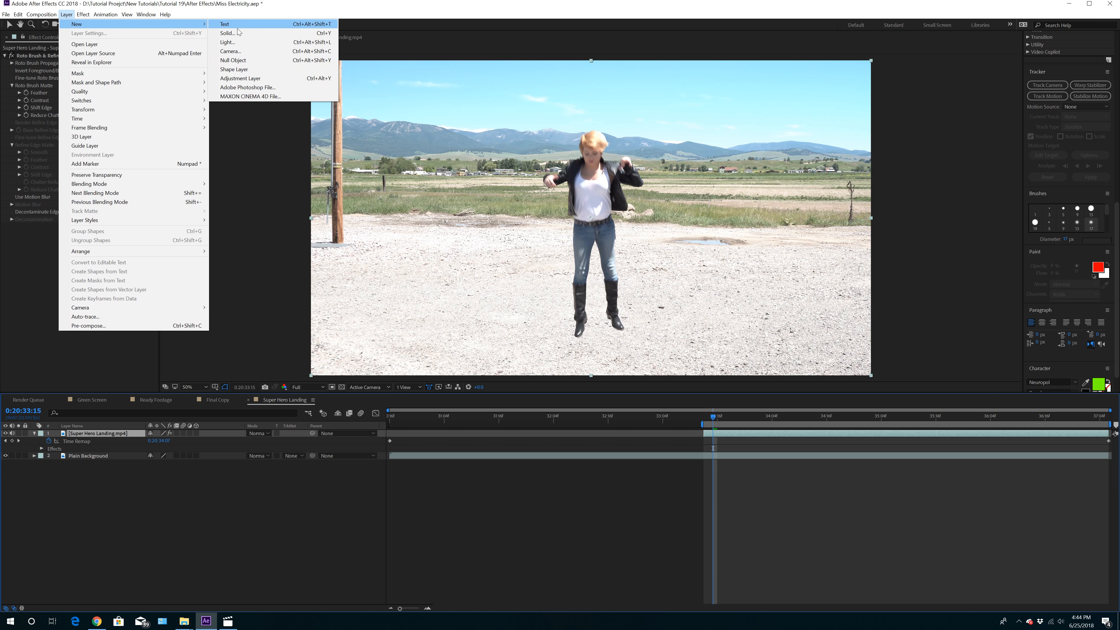
pyautogui.click(228, 33)
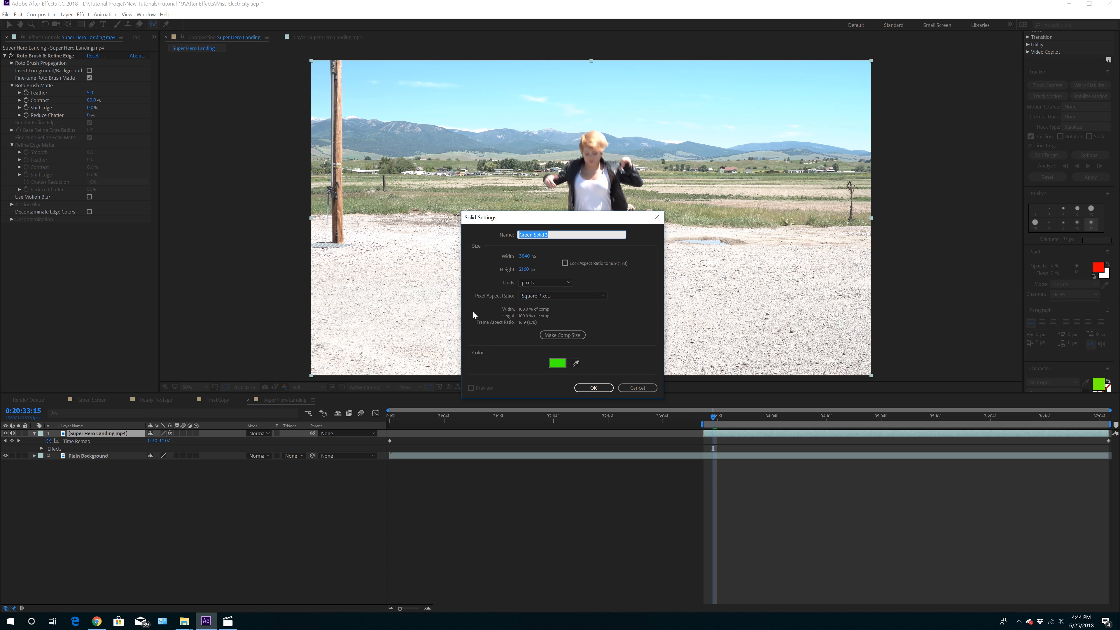
pyautogui.click(593, 388)
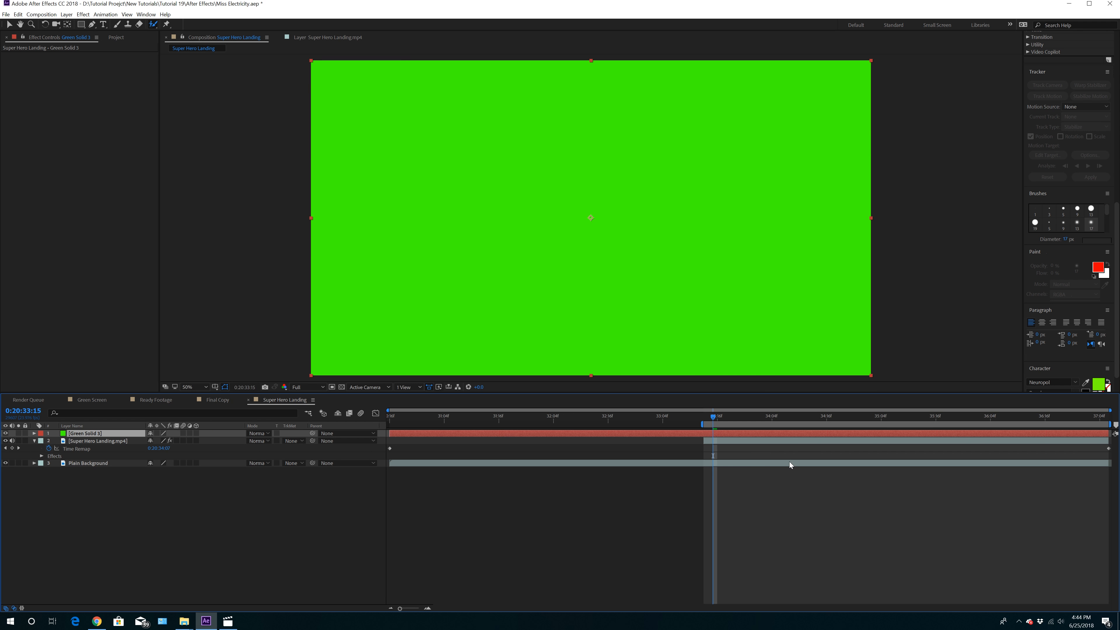
pyautogui.moveTo(89, 436); pyautogui.dragTo(91, 467)
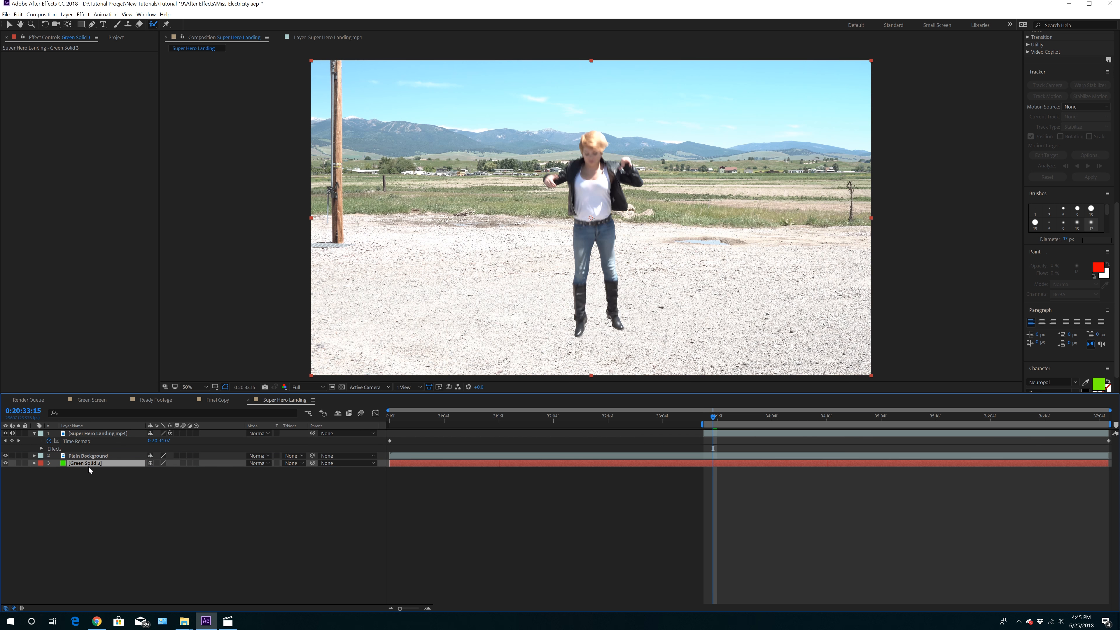
# Hide the Plain Background layer and move the green solid directly beneath the collapsed Super Hero Landing.mp4 layer
pyautogui.click(6, 456)
pyautogui.moveTo(73, 464); pyautogui.dragTo(71, 452)
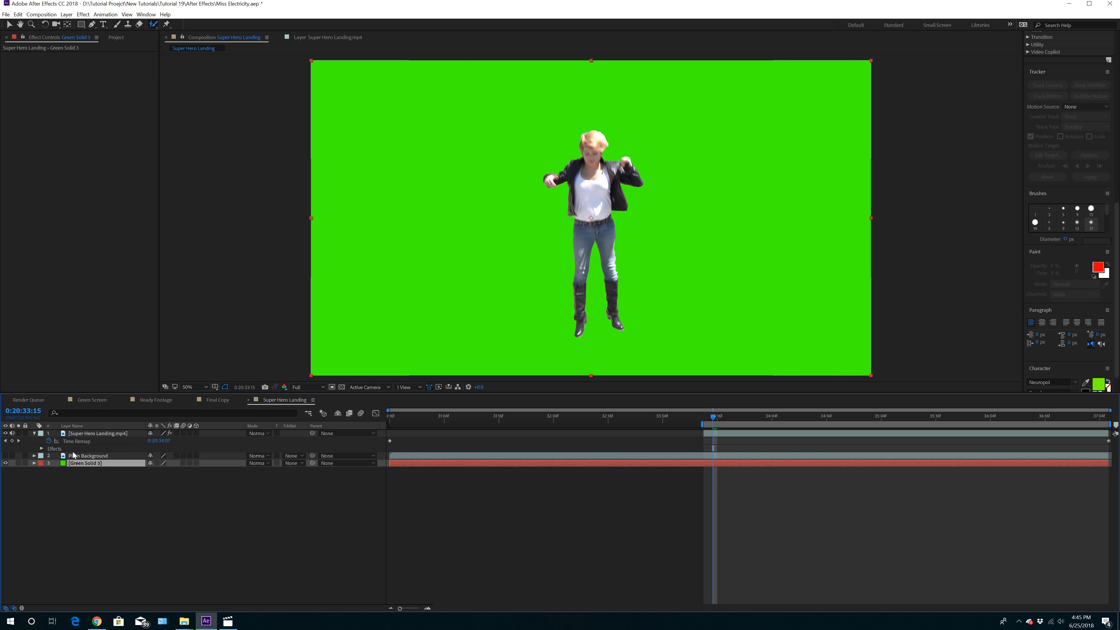
pyautogui.click(35, 433)
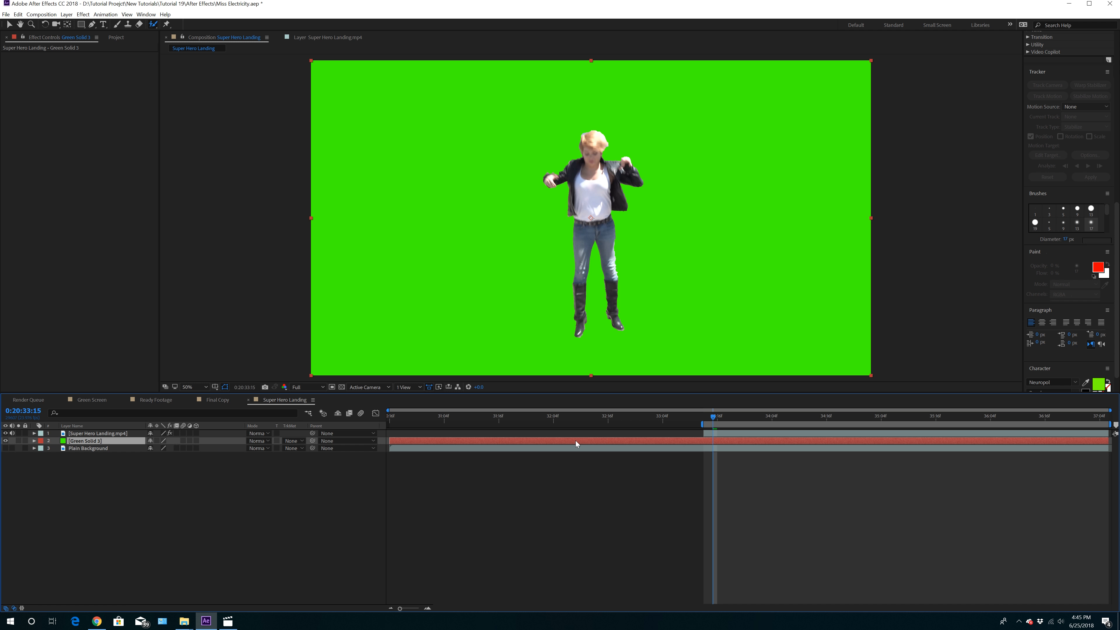
pyautogui.click(826, 420)
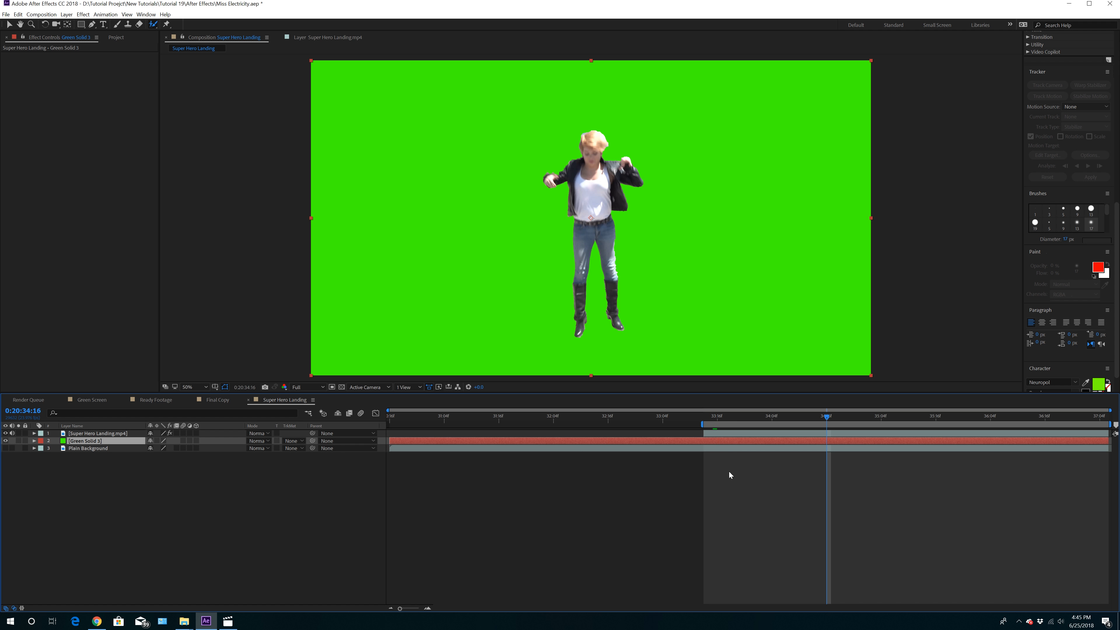
pyautogui.click(716, 418)
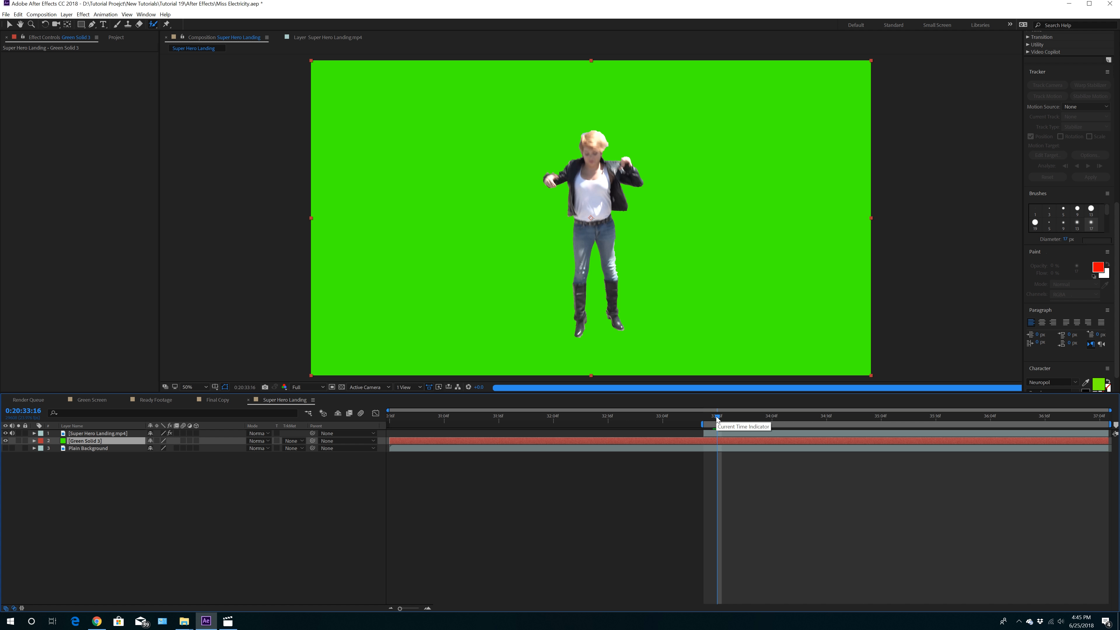
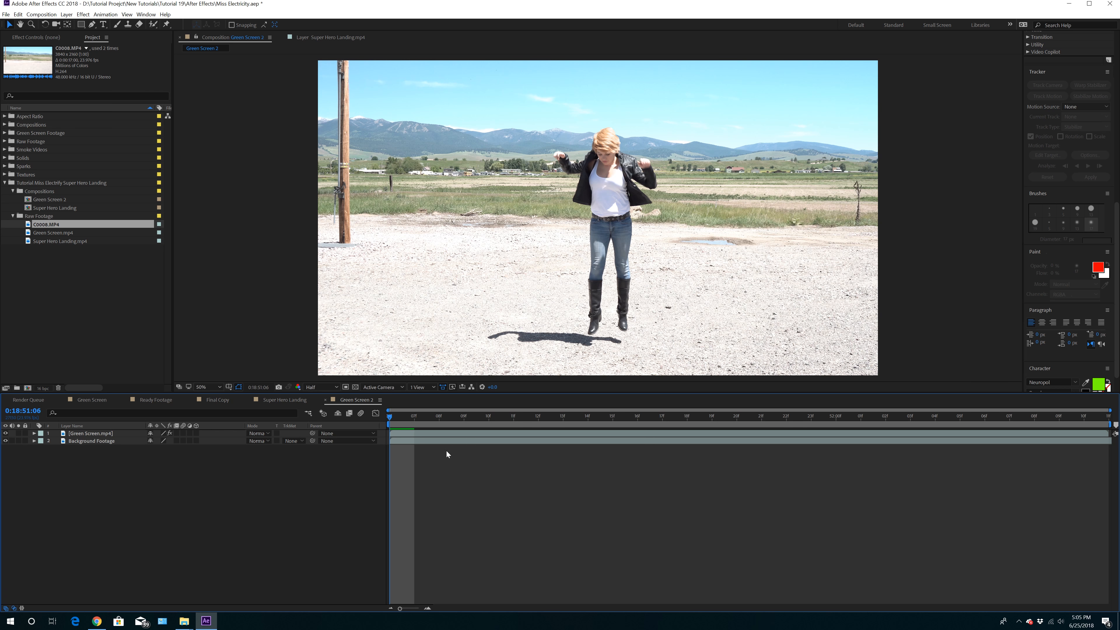
# Scrub through the landing in the Green Screen 2 composition and return to the first frame, 0:18:51:06
pyautogui.moveTo(392, 418); pyautogui.dragTo(960, 463)
pyautogui.moveTo(764, 463); pyautogui.dragTo(514, 453)
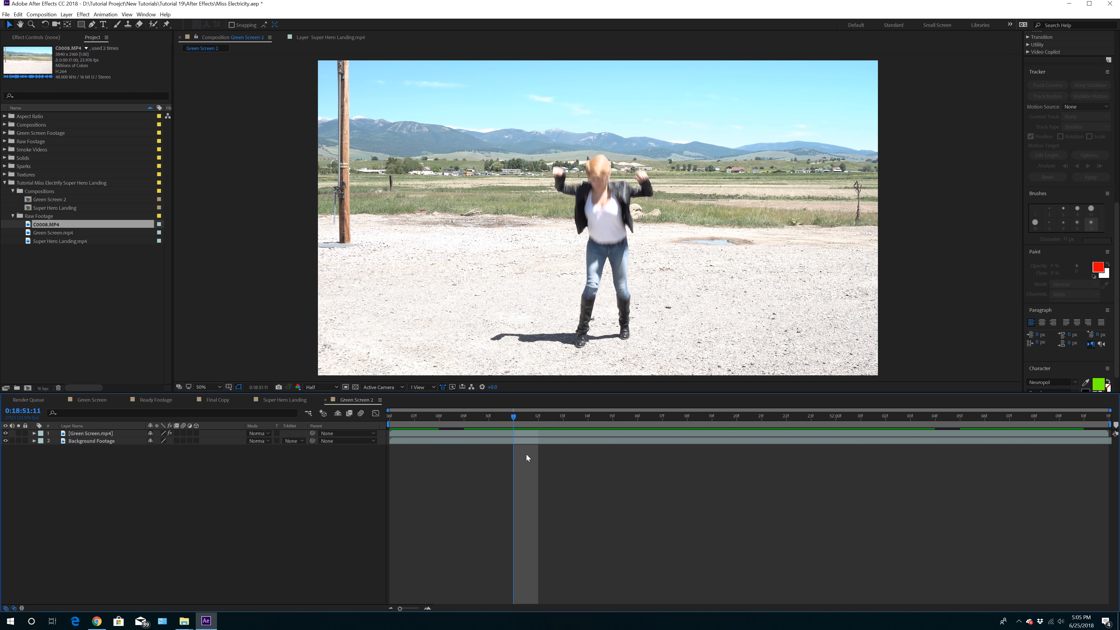
pyautogui.moveTo(514, 416); pyautogui.dragTo(389, 416)
# Enable time remapping on the Green Screen.mp4 layer and add a Time Remap keyframe at 0:18:51:07
pyautogui.click(542, 434)
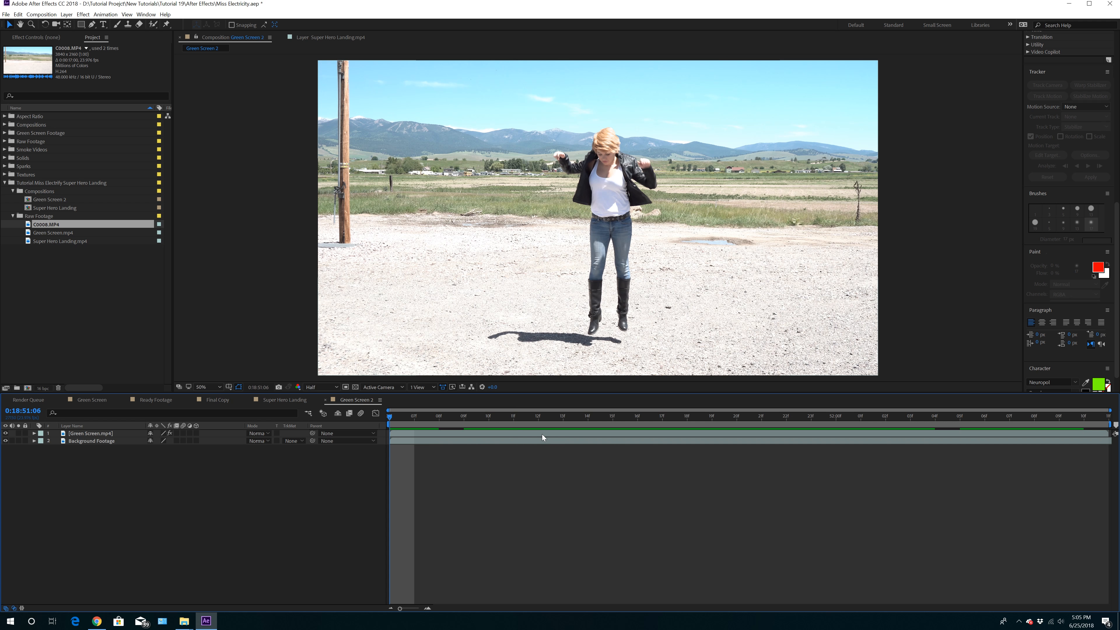
pyautogui.rightClick(503, 432)
pyautogui.moveTo(541, 146)
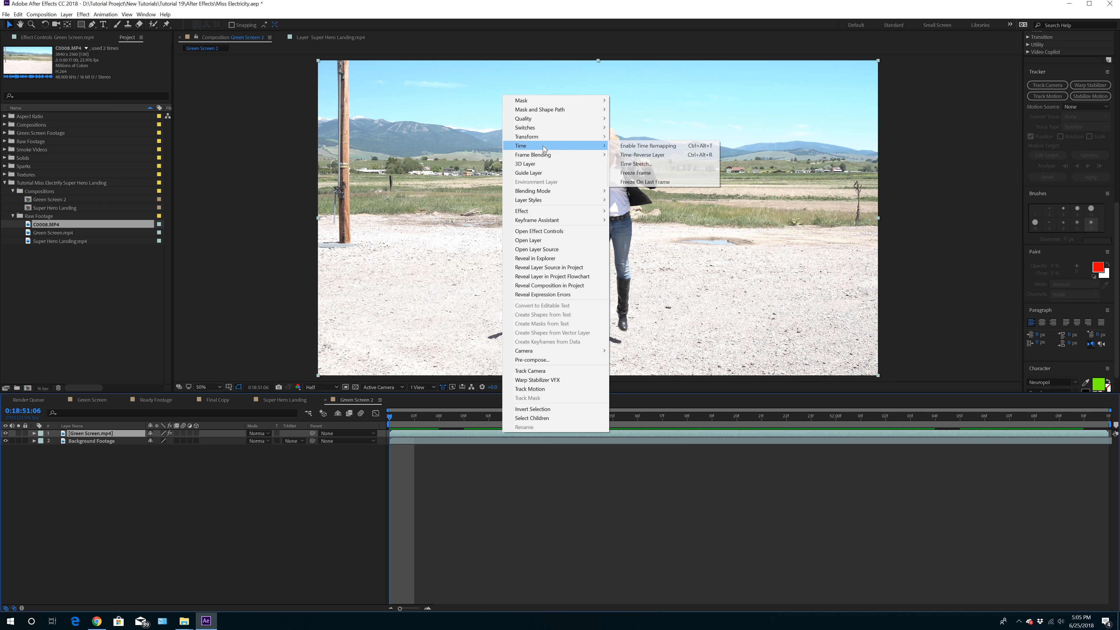
pyautogui.click(648, 146)
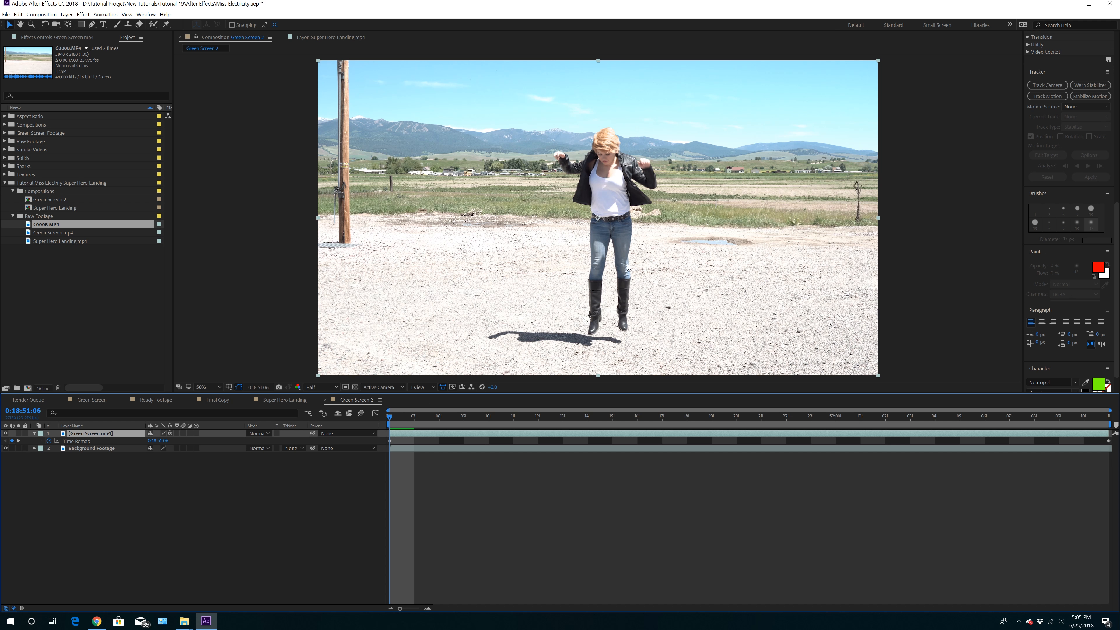
pyautogui.moveTo(388, 418); pyautogui.dragTo(415, 441)
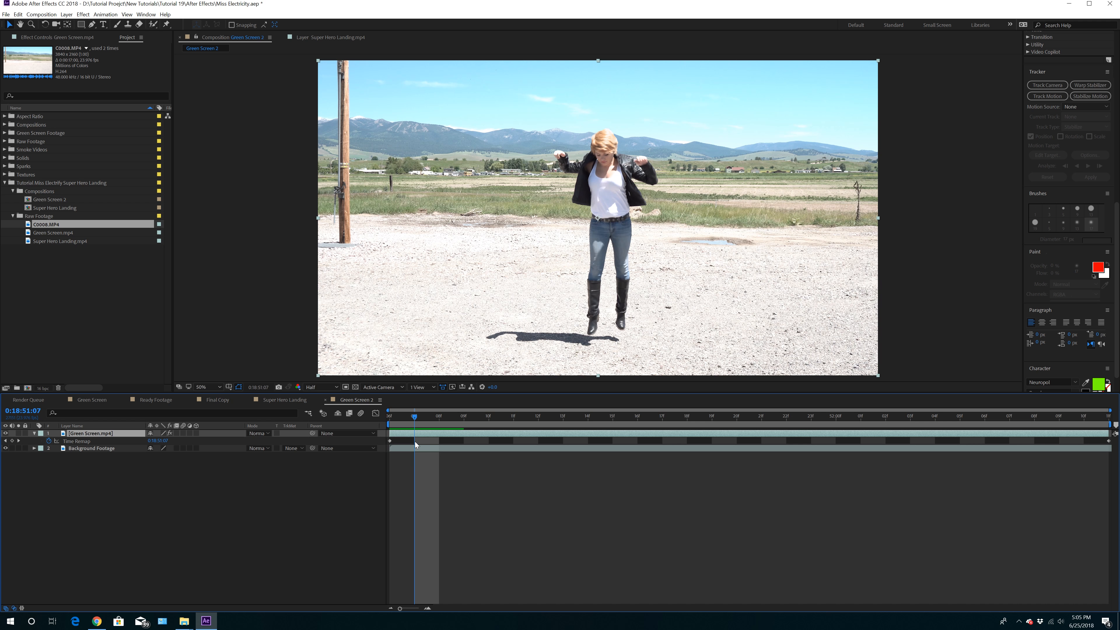
pyautogui.click(12, 441)
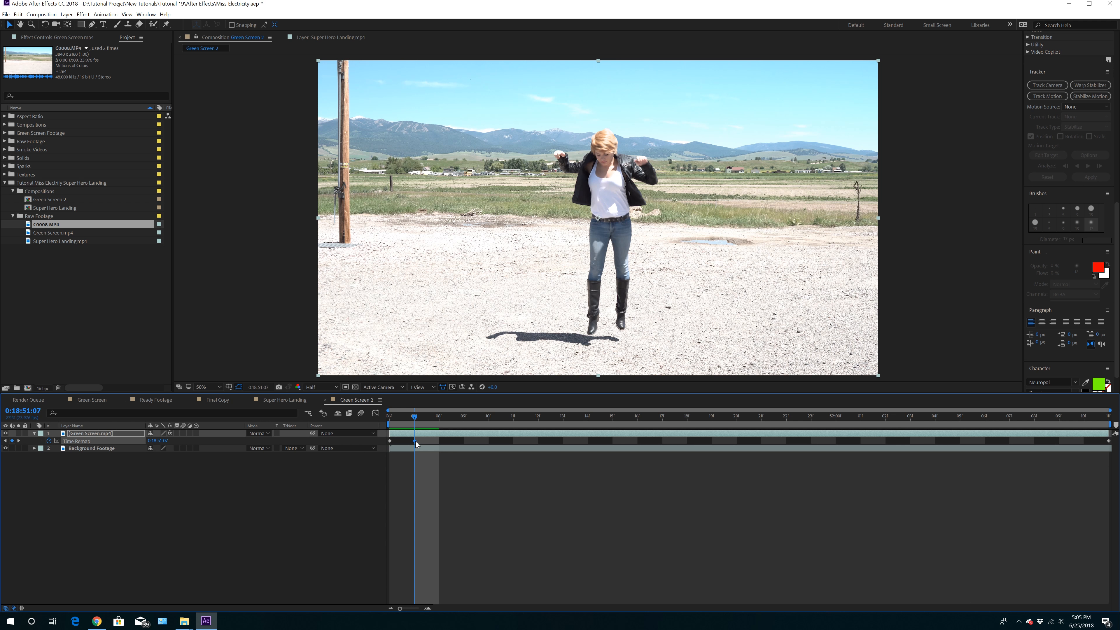
# Lengthen the duration of the Green Screen 2 composition well beyond the end of the Green Screen.mp4 layer
pyautogui.click(42, 14)
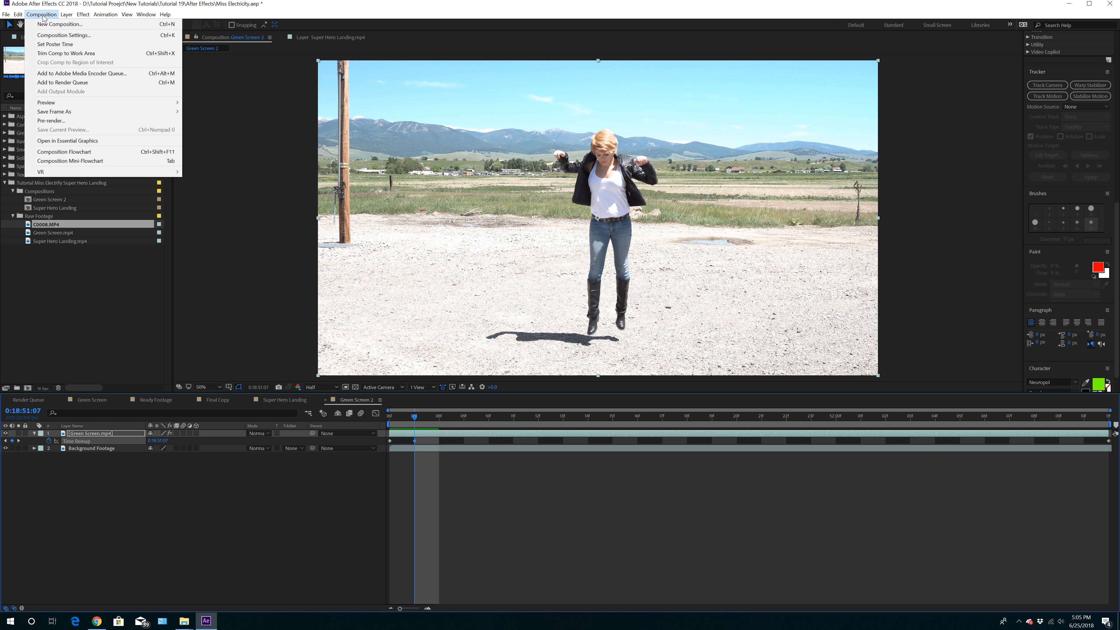
pyautogui.click(48, 38)
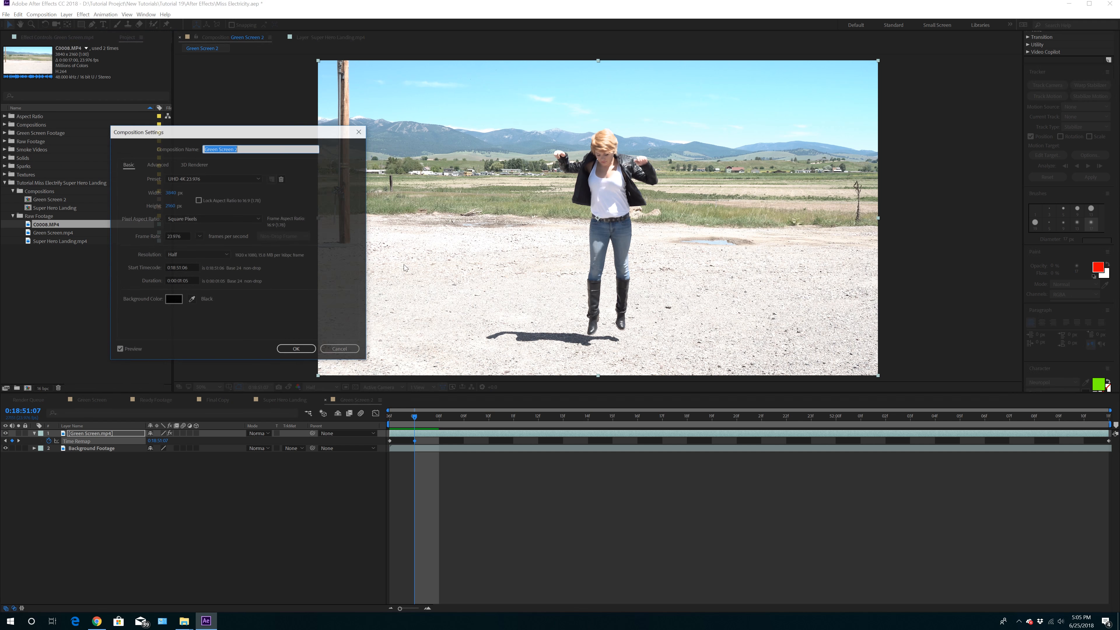
pyautogui.click(182, 281)
pyautogui.press('BackSpace')
pyautogui.press('BackSpace')
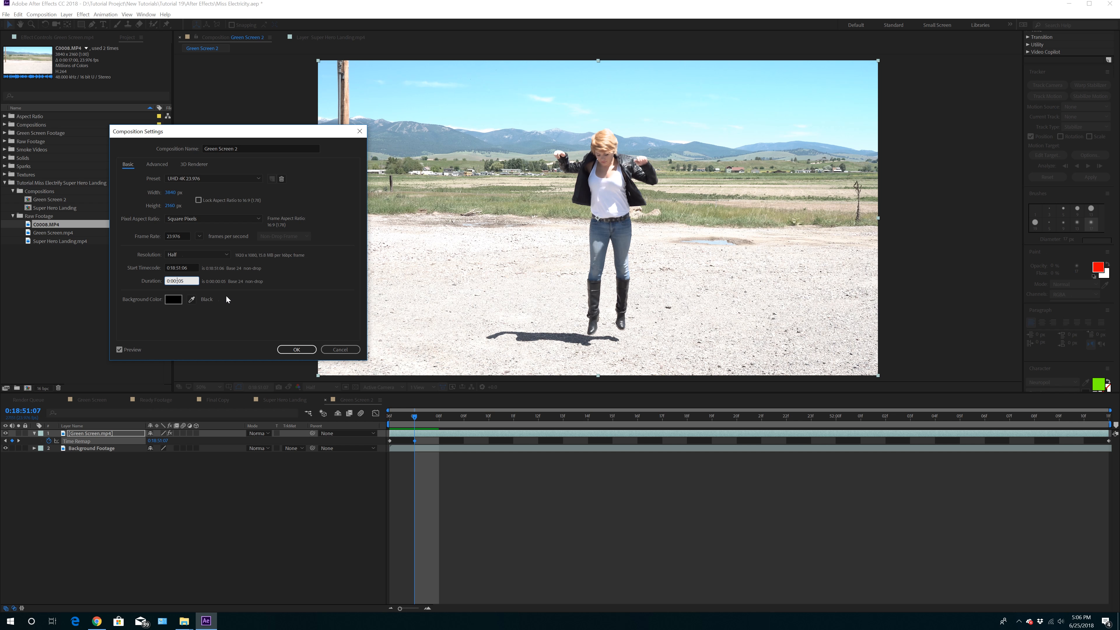
pyautogui.write('41')
pyautogui.press('Return')
# Move the second Time Remap keyframe of the Green Screen.mp4 layer to 0:18:51:09
pyautogui.moveTo(450, 412); pyautogui.dragTo(1111, 411)
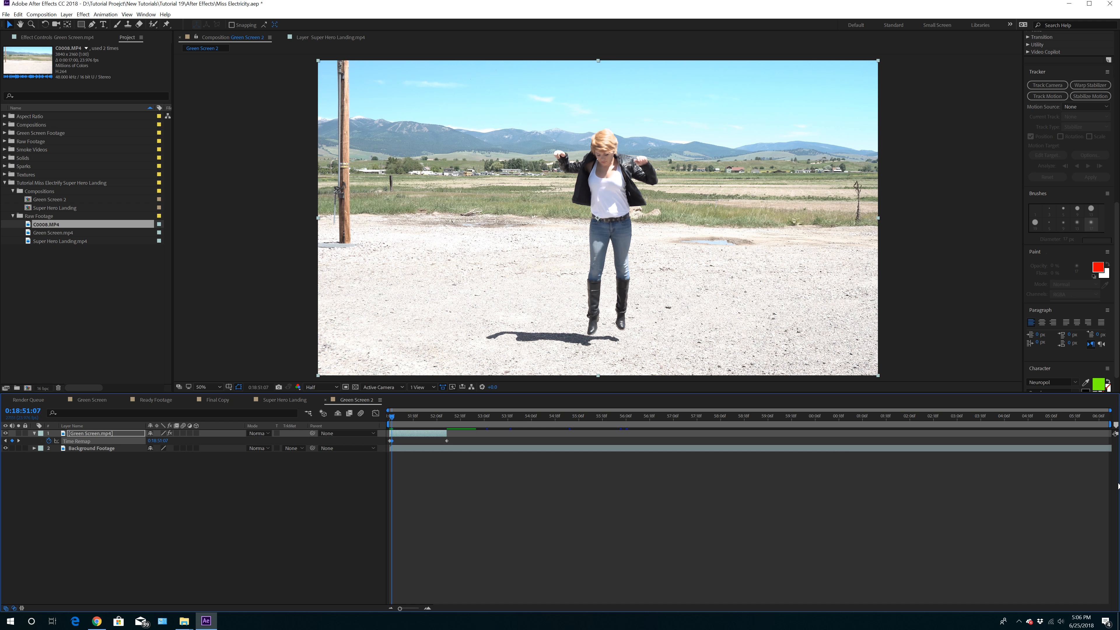
pyautogui.moveTo(1110, 411); pyautogui.dragTo(740, 456)
pyautogui.moveTo(514, 456); pyautogui.dragTo(147, 462)
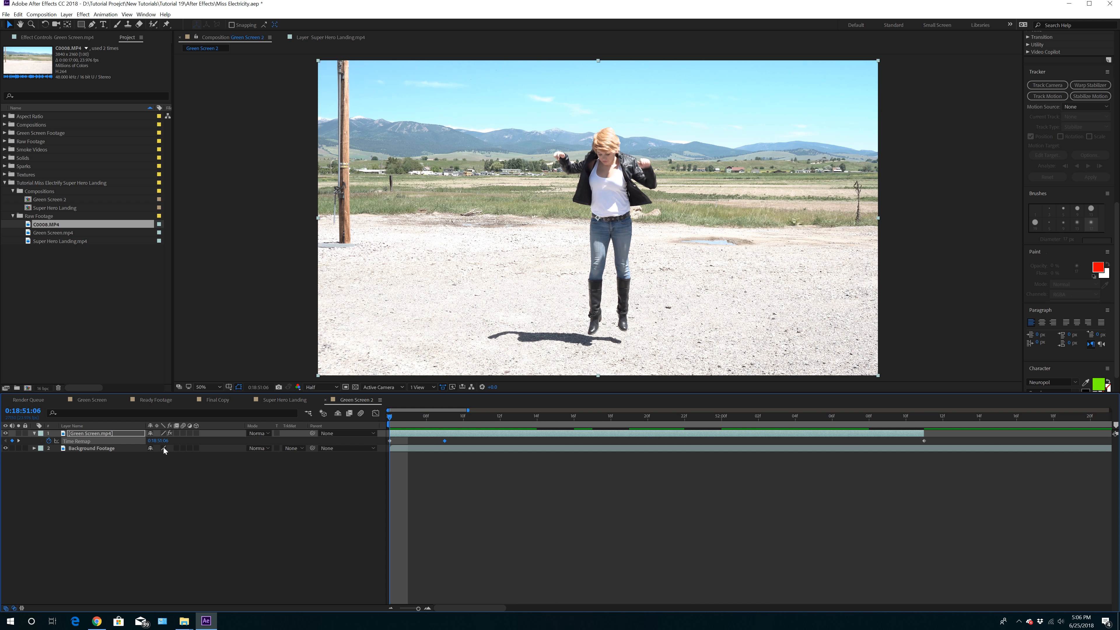
# Raise the Green Screen.mp4 layer until the woman is above the frame and set a Position keyframe at 0:18:51:06
pyautogui.click(88, 434)
pyautogui.press('p')
pyautogui.moveTo(163, 440)
pyautogui.mouseDown()
pyautogui.moveTo(188, 449)
pyautogui.moveTo(169, 444)
pyautogui.mouseUp()
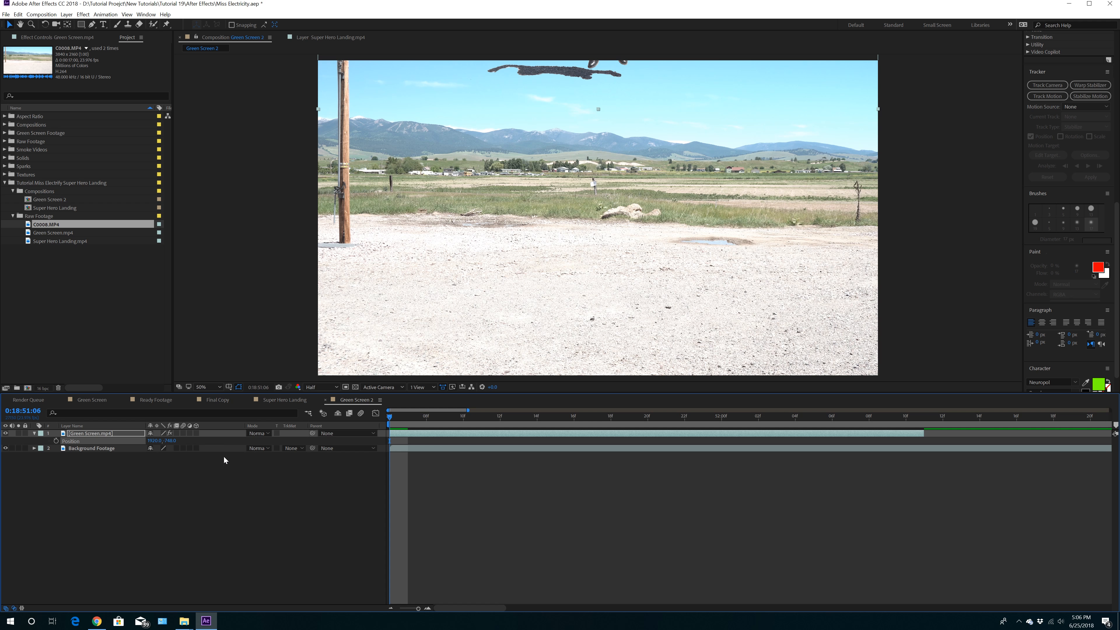
pyautogui.moveTo(170, 441); pyautogui.dragTo(101, 447)
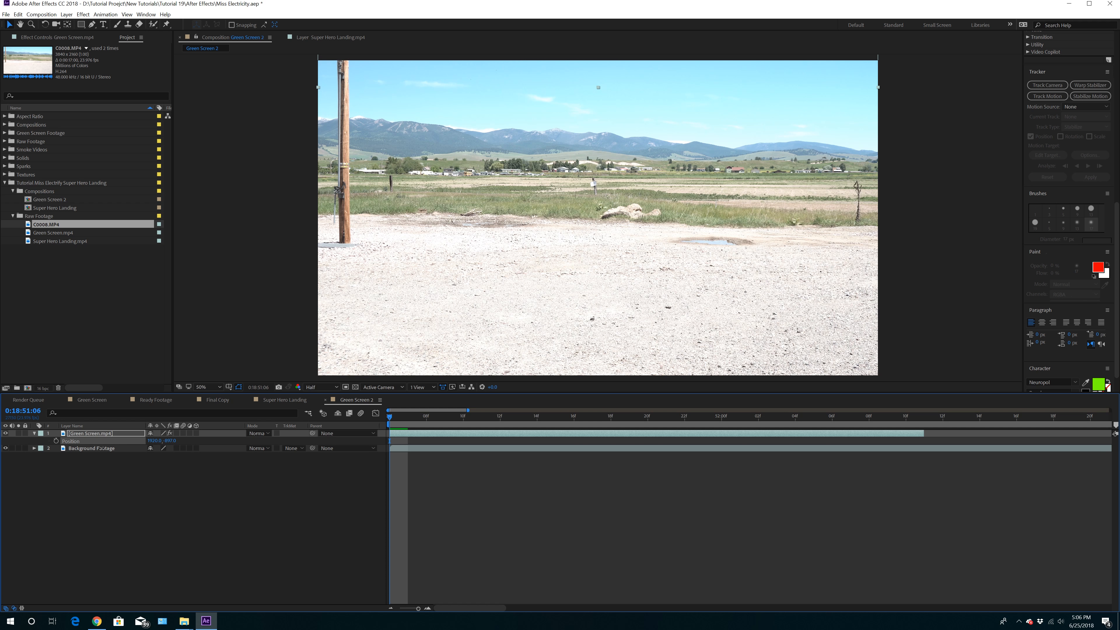
pyautogui.hotkey('alt', 'shift', 'p')
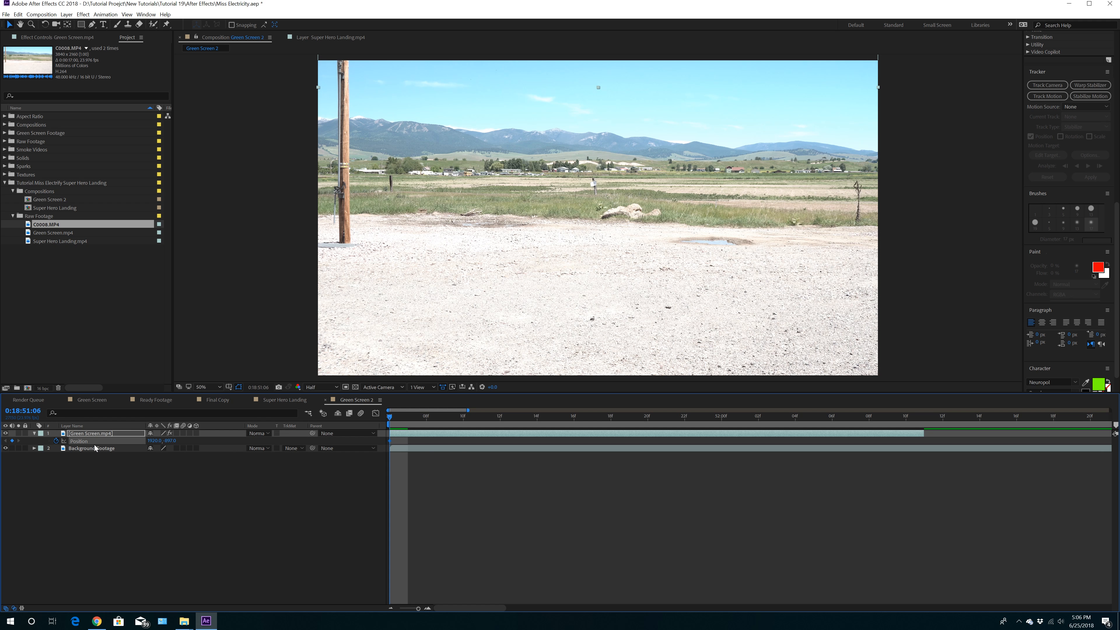
# At 0:18:51:09, keyframe the Green Screen.mp4 layer's vertical position at 1080
pyautogui.click(408, 423)
pyautogui.moveTo(408, 425); pyautogui.dragTo(446, 424)
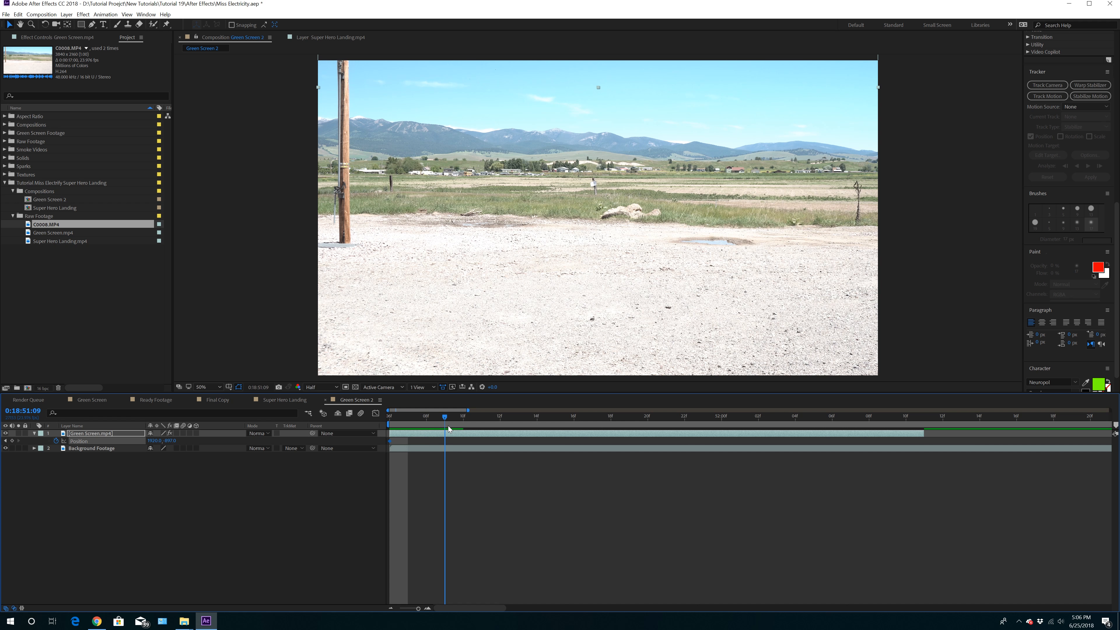
pyautogui.click(169, 440)
pyautogui.write('0,1')
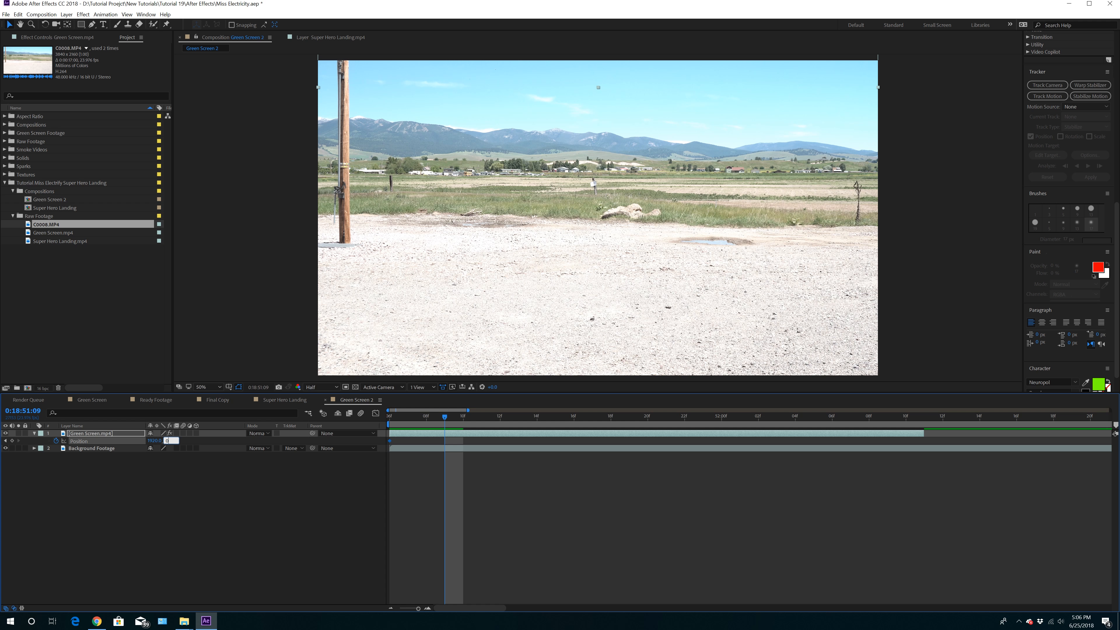
pyautogui.write('080')
pyautogui.press('Return')
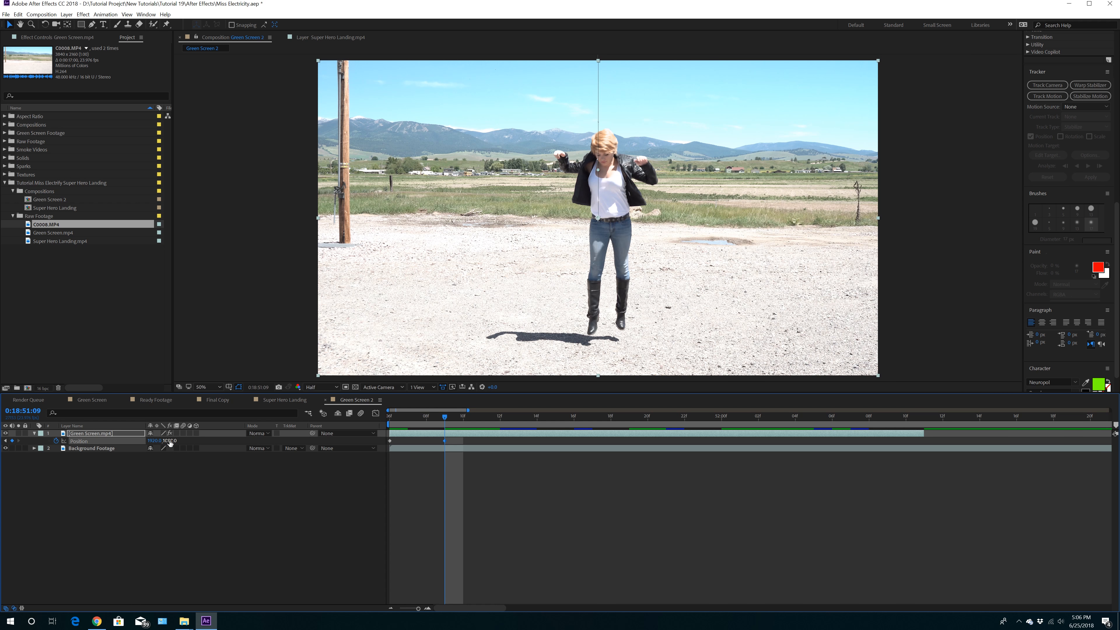
# Review the woman dropping in and landing up to 0:18:52:02, then return to the start with the whole timeline in view
pyautogui.moveTo(446, 419); pyautogui.dragTo(782, 443)
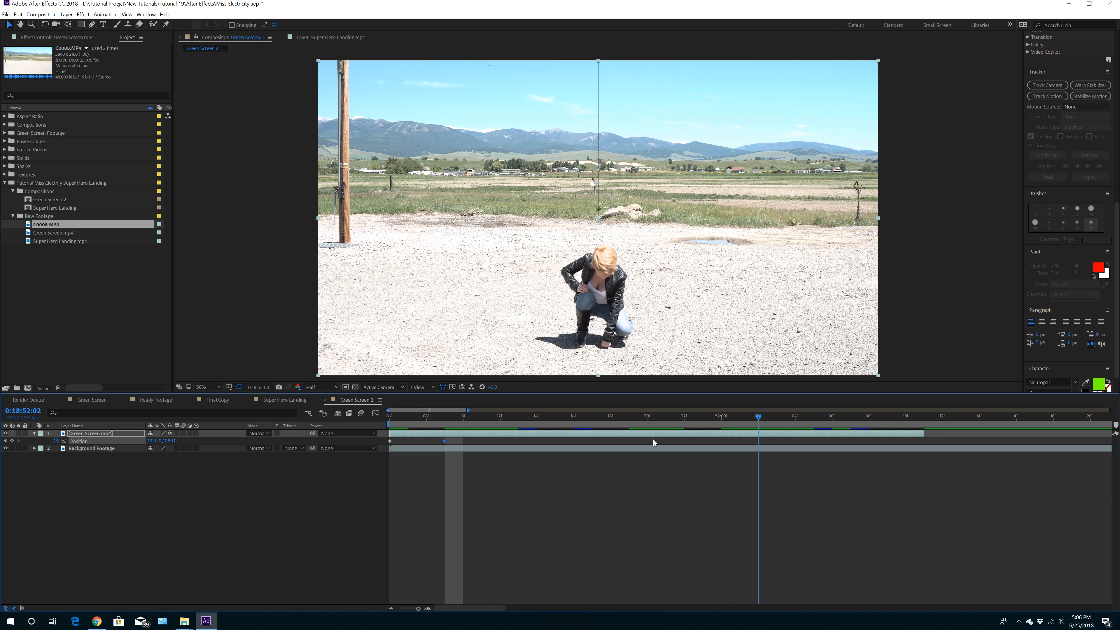
pyautogui.press('Home')
pyautogui.click(390, 608)
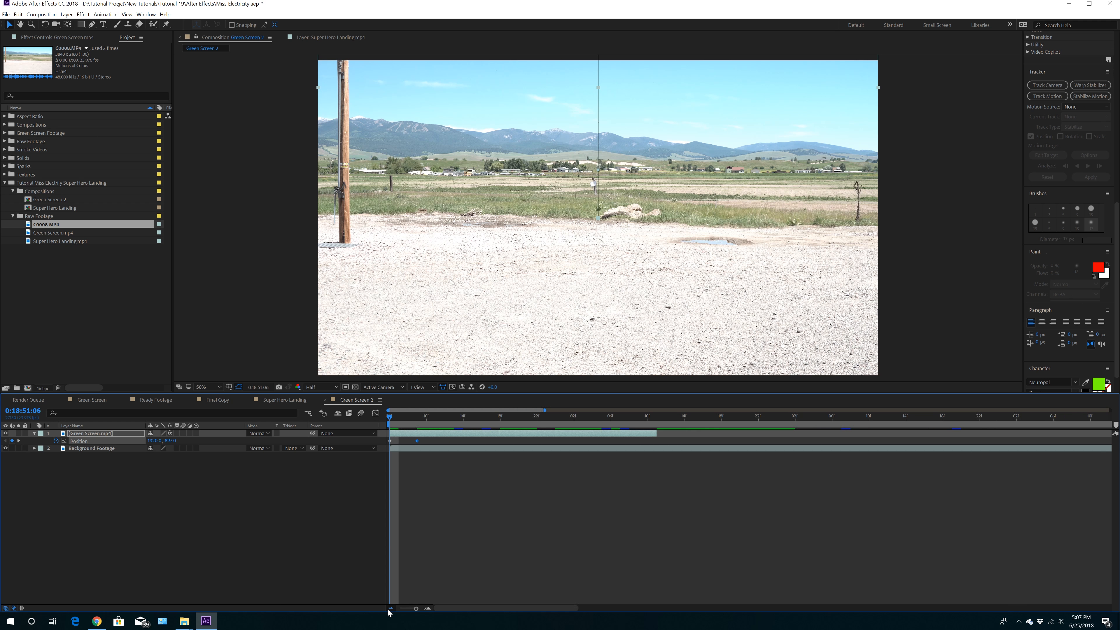
pyautogui.click(391, 609)
pyautogui.click(390, 608)
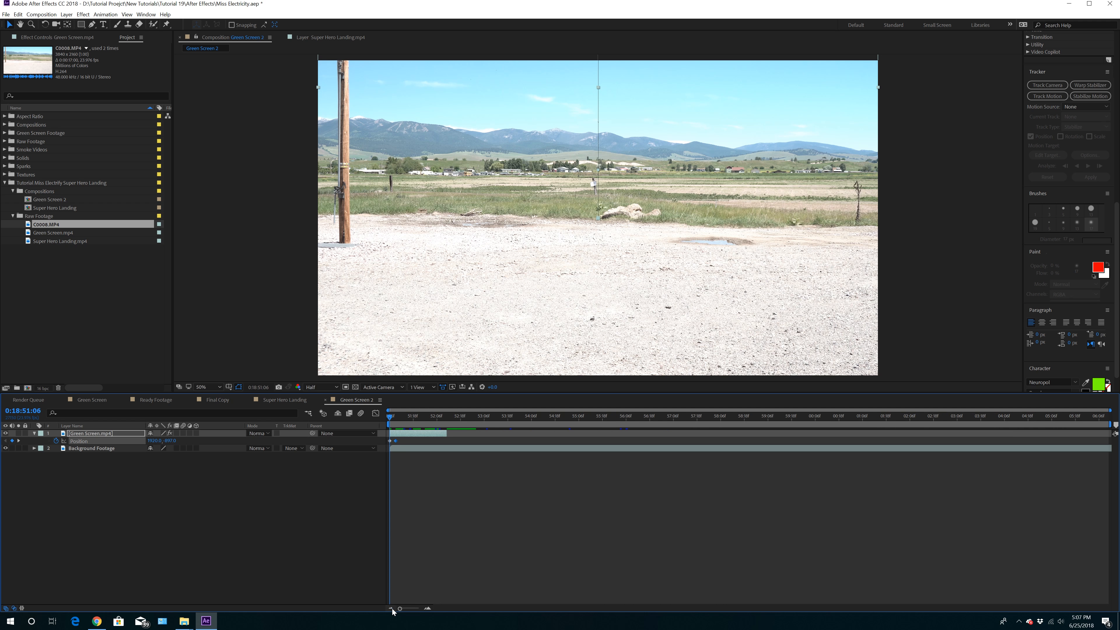
# Shorten the work area to the end of the Green Screen.mp4 layer and preview the landing
pyautogui.moveTo(1109, 423); pyautogui.dragTo(448, 424)
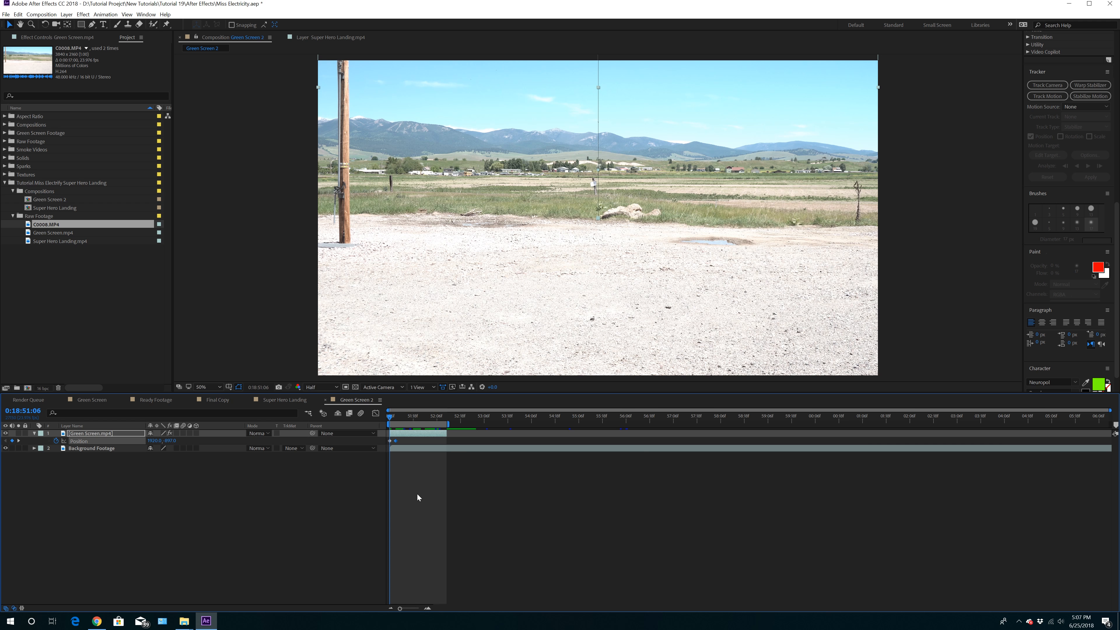
pyautogui.click(428, 609)
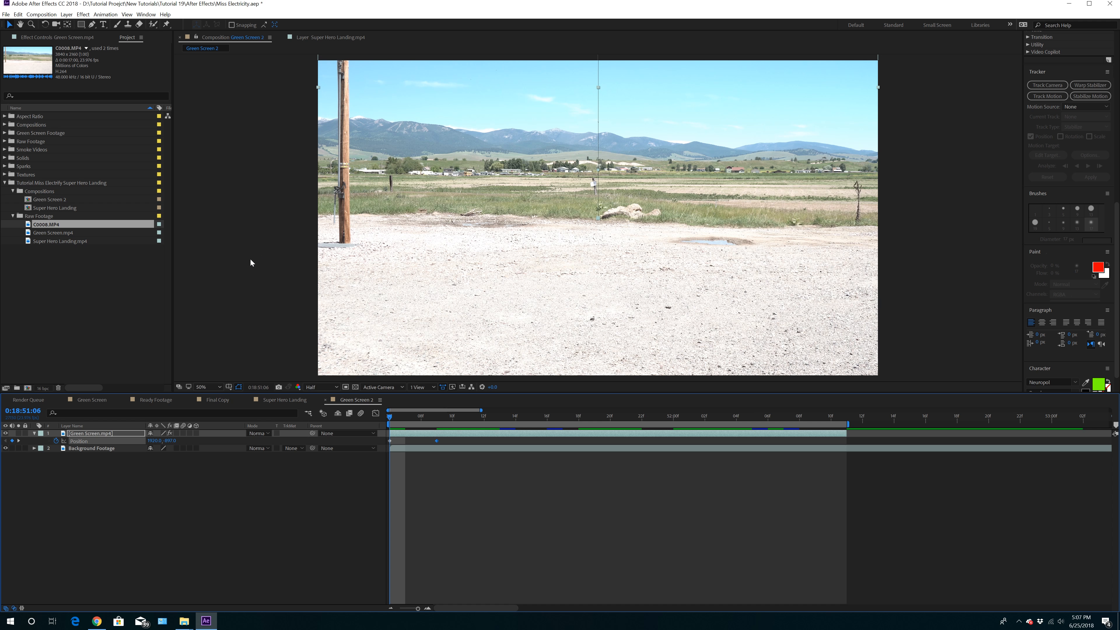
pyautogui.press('space')
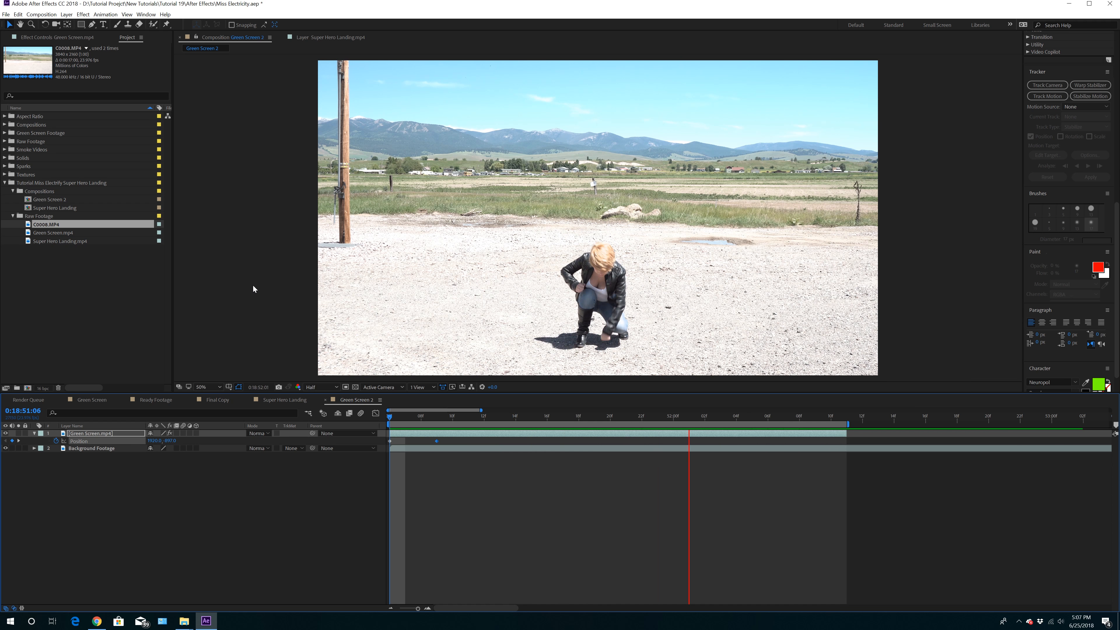
pyautogui.press('space')
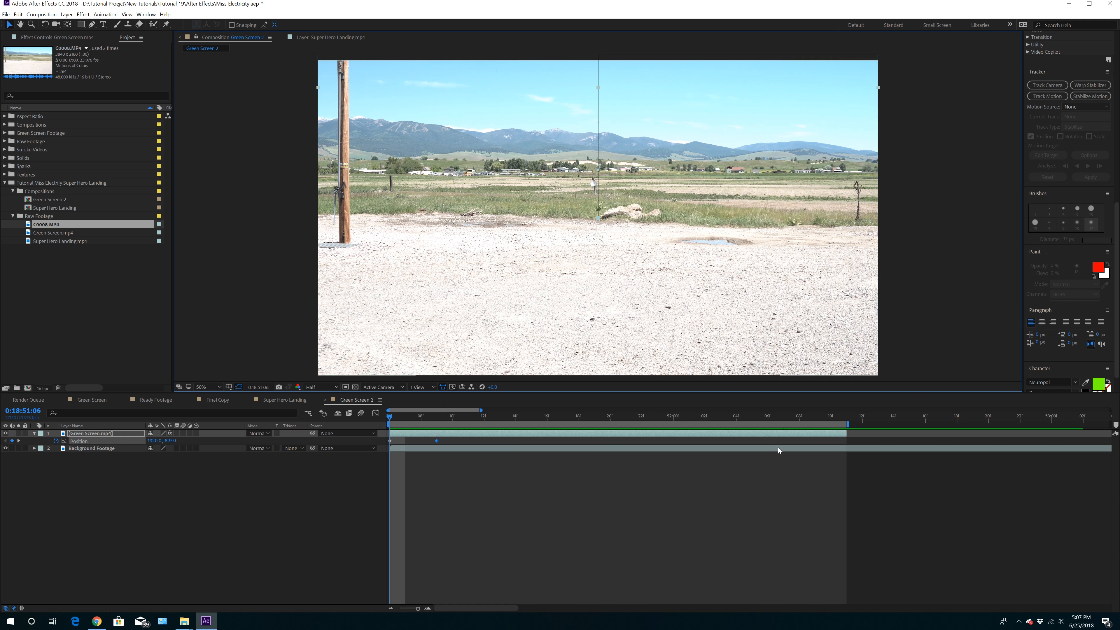
# Expand the Green Screen.mp4 layer's properties and move its last Time Remap keyframe to 0:18:52:00
pyautogui.click(493, 439)
pyautogui.moveTo(482, 411); pyautogui.dragTo(515, 433)
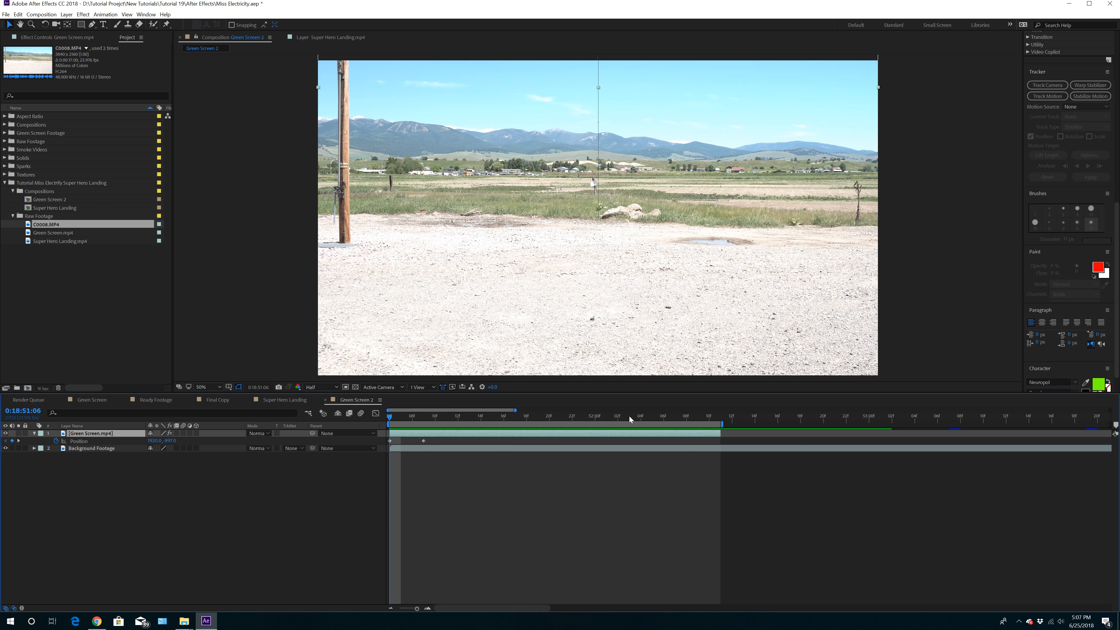
pyautogui.click(629, 417)
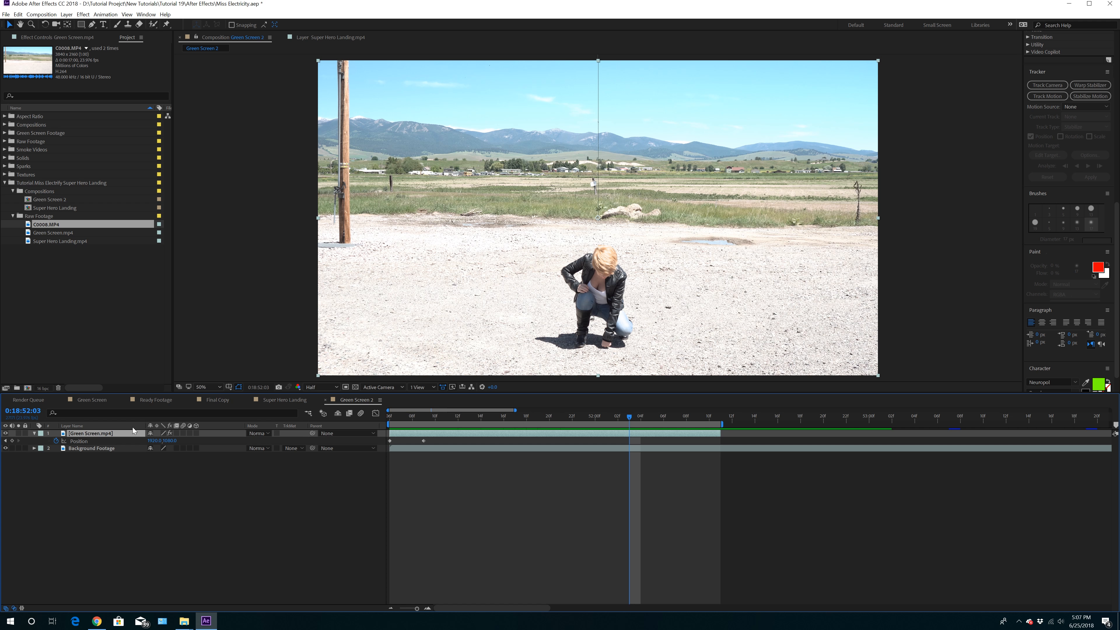
pyautogui.click(35, 434)
pyautogui.click(34, 434)
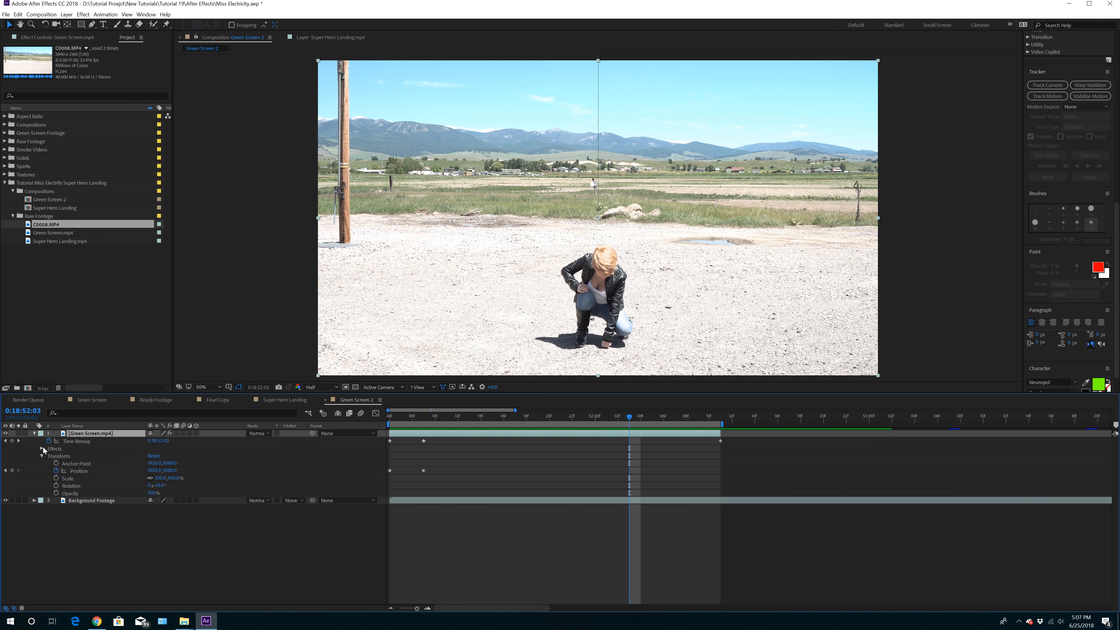
pyautogui.click(75, 443)
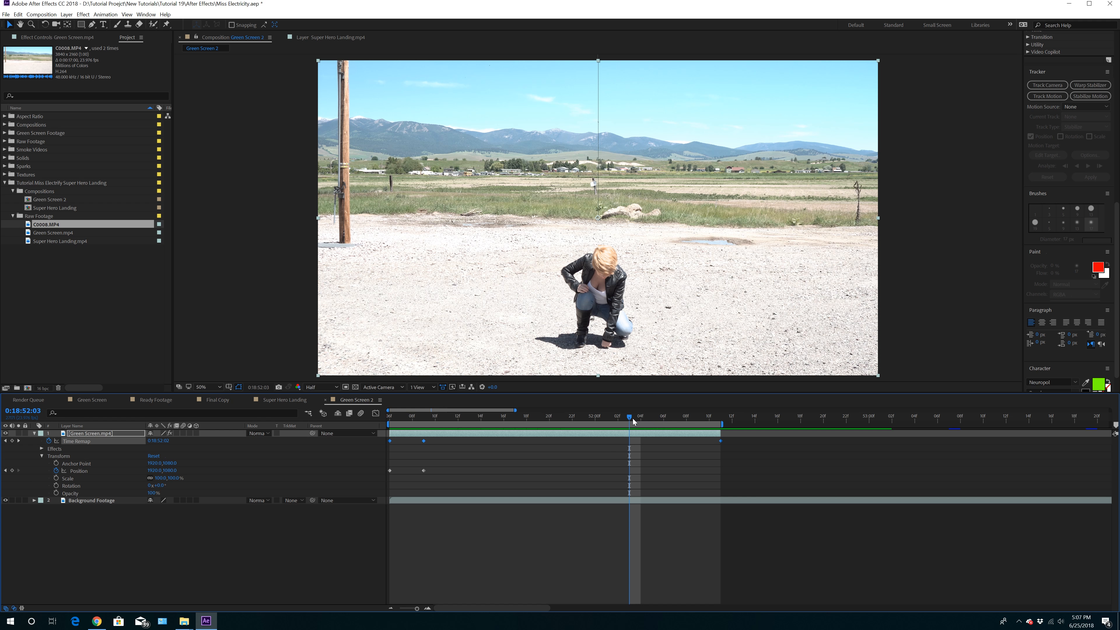
pyautogui.moveTo(630, 419); pyautogui.dragTo(596, 425)
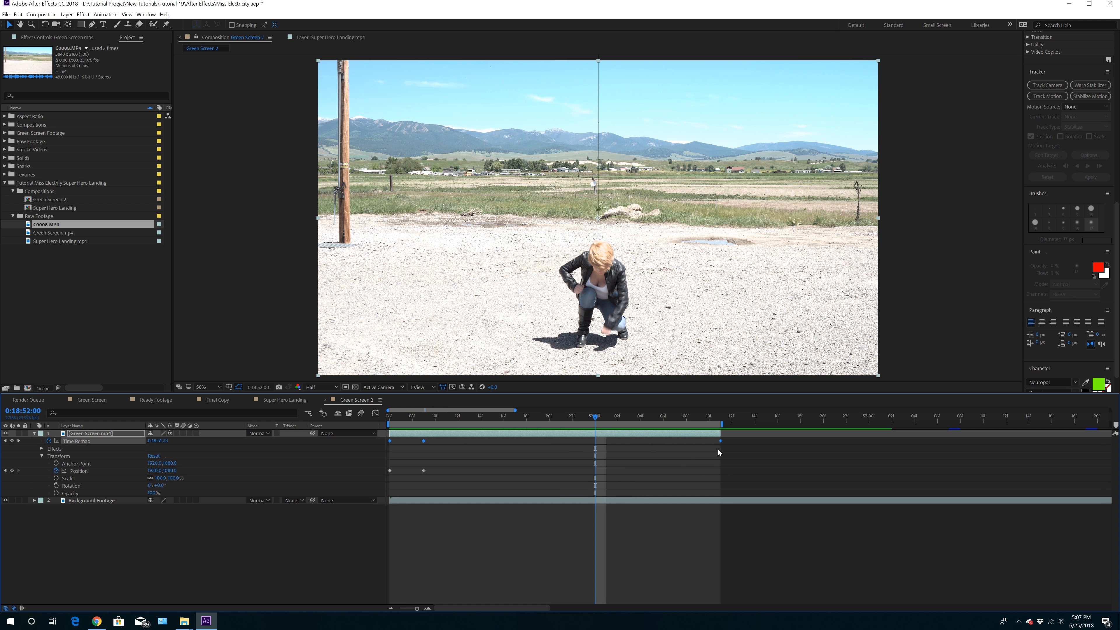
pyautogui.moveTo(720, 441); pyautogui.dragTo(598, 443)
# End the work area just after the last Time Remap keyframe and preview the landing from the start
pyautogui.press('Home')
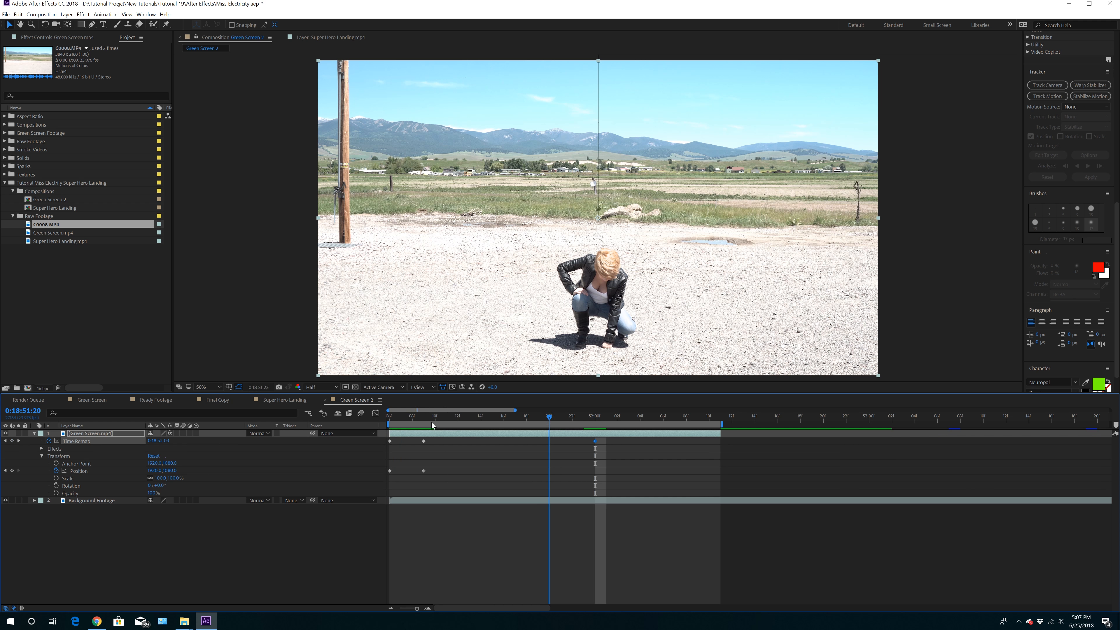
pyautogui.press('space')
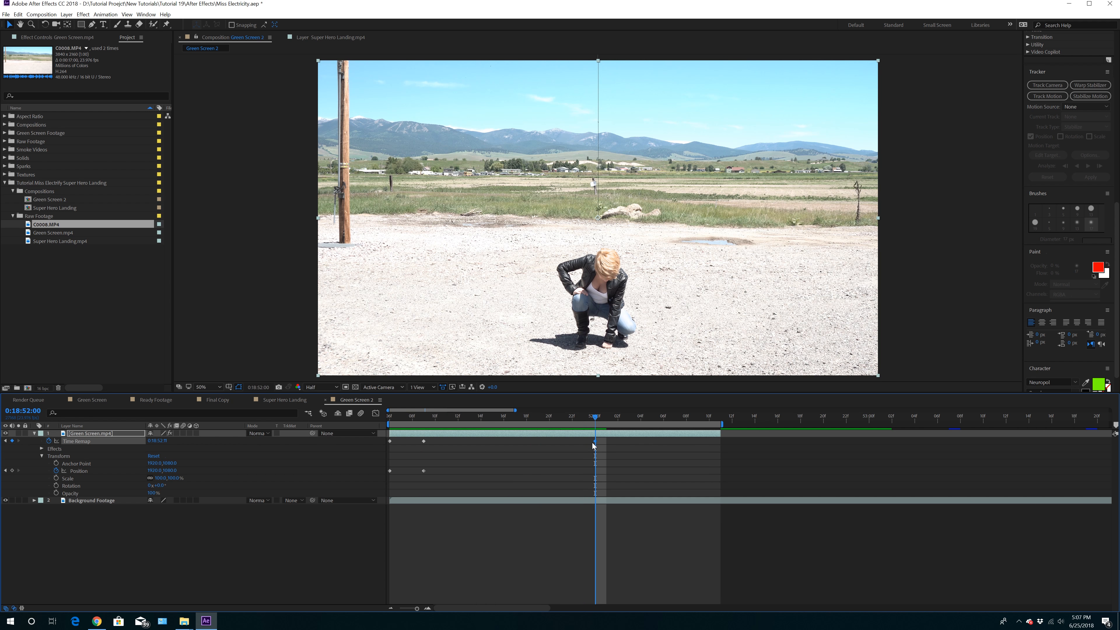
pyautogui.press('space')
pyautogui.moveTo(724, 425); pyautogui.dragTo(624, 435)
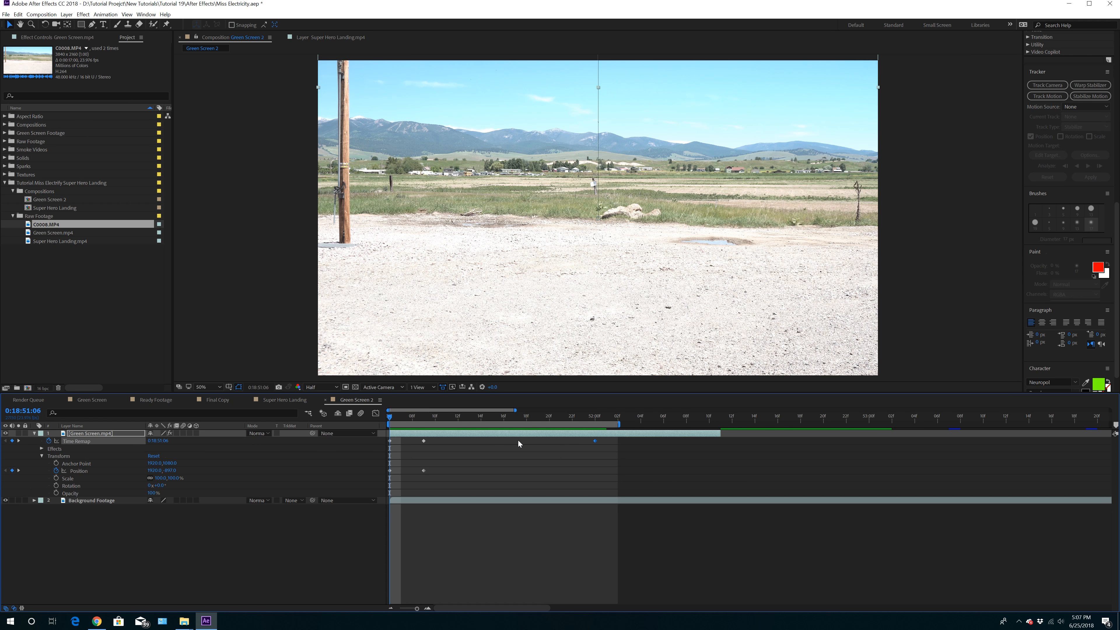
pyautogui.press('space')
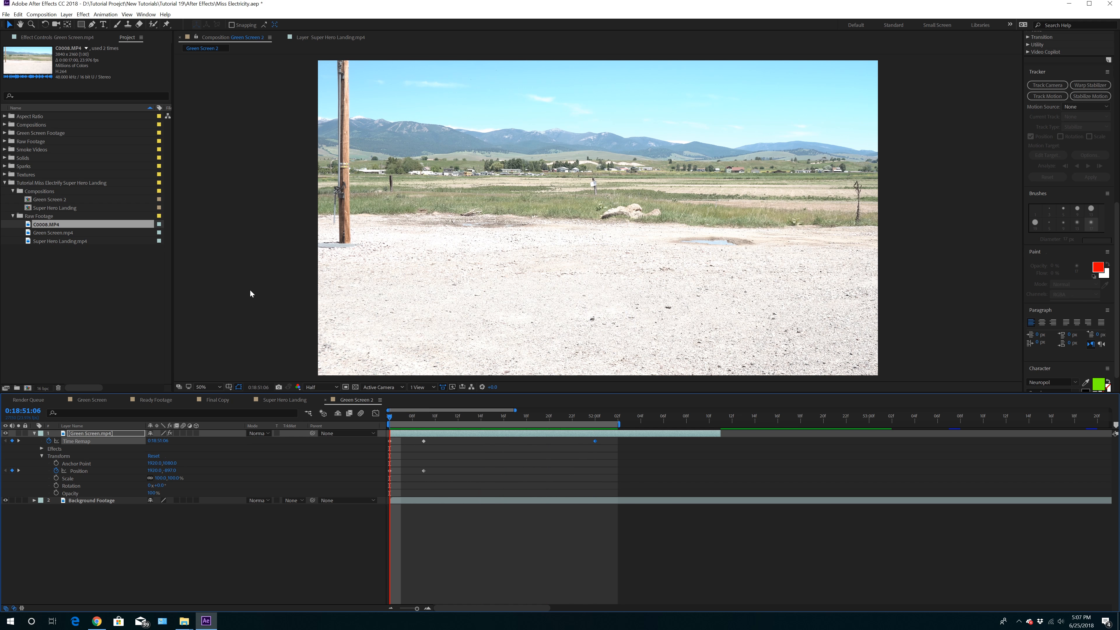
pyautogui.press('space')
# Move the last Time Remap keyframe to 0:18:51:20, shorten the work area to match, and preview the faster landing
pyautogui.moveTo(595, 441); pyautogui.dragTo(550, 440)
pyautogui.moveTo(619, 424); pyautogui.dragTo(561, 424)
pyautogui.press('space')
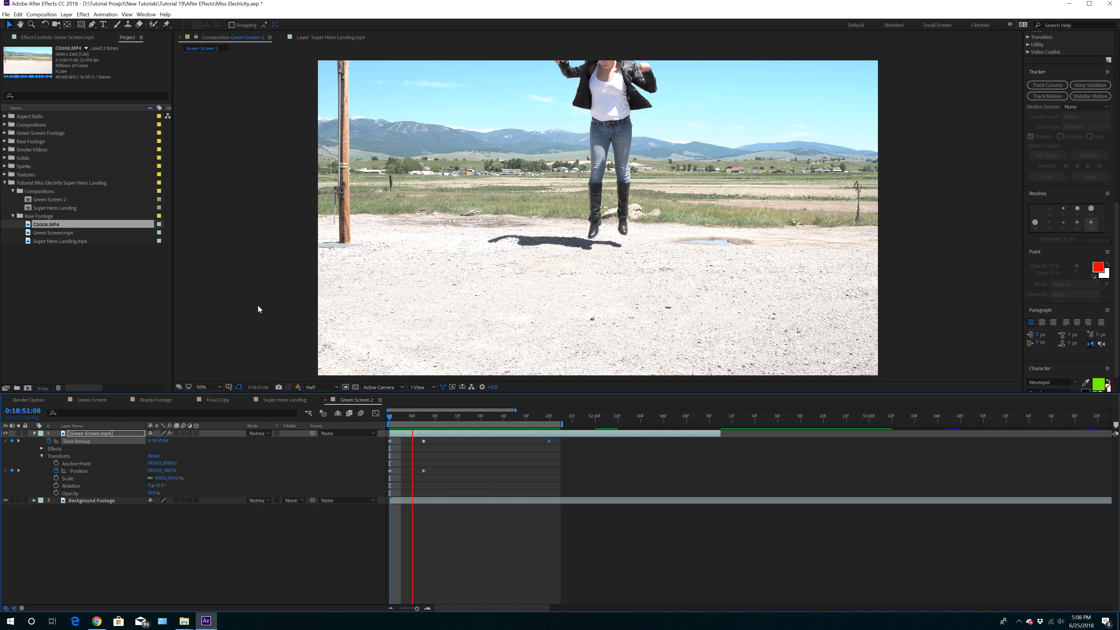
pyautogui.press('space')
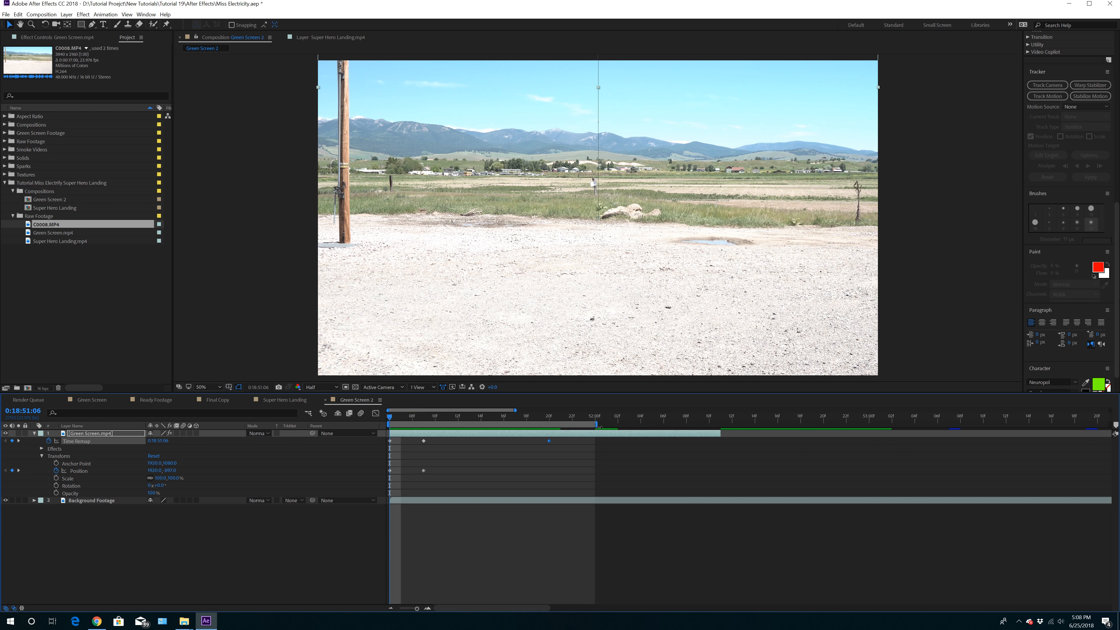
# Move the last Time Remap keyframe of the Green Screen.mp4 layer to 0:18:51:22
pyautogui.moveTo(552, 440); pyautogui.dragTo(575, 443)
pyautogui.click(35, 434)
pyautogui.click(35, 440)
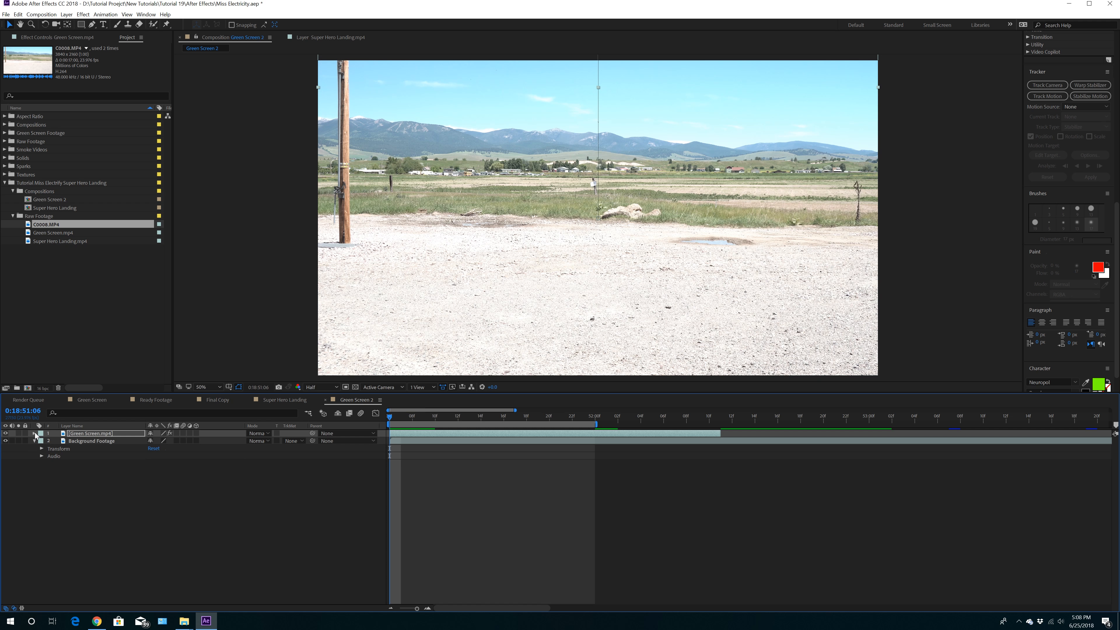
pyautogui.click(36, 434)
pyautogui.click(34, 500)
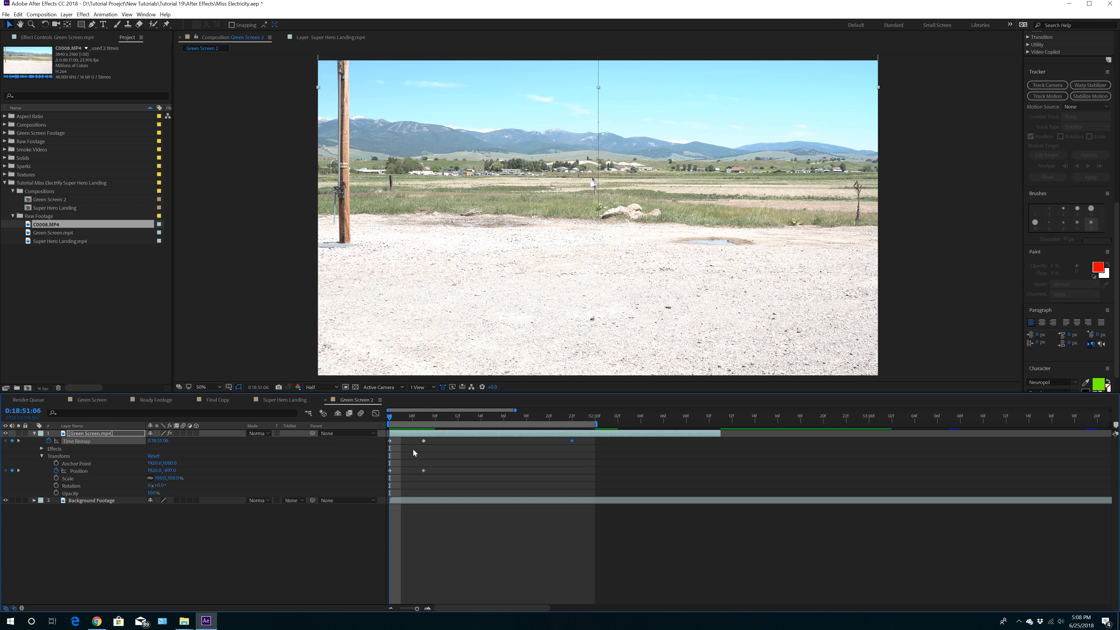
# At 0:18:51:07, draw a closed Pen tool mask around the woman's shadow on the Green Screen.mp4 layer
pyautogui.moveTo(392, 419)
pyautogui.mouseDown()
pyautogui.moveTo(423, 427)
pyautogui.moveTo(406, 428)
pyautogui.mouseUp()
pyautogui.hotkey('alt', '[')
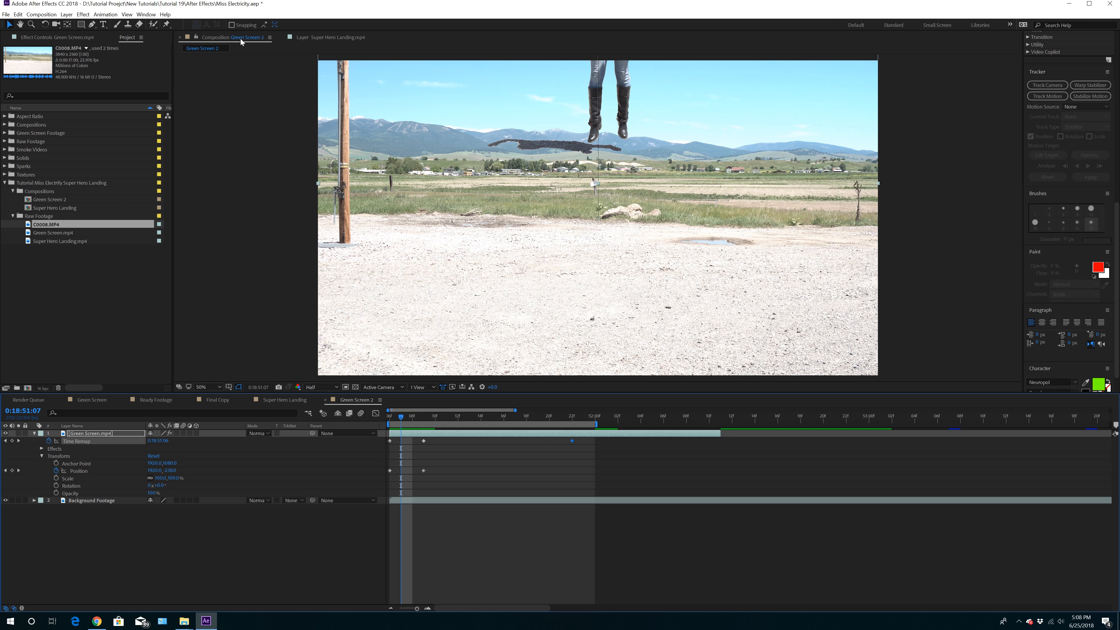
pyautogui.click(91, 24)
pyautogui.click(625, 146)
pyautogui.click(607, 140)
pyautogui.click(592, 143)
pyautogui.click(578, 138)
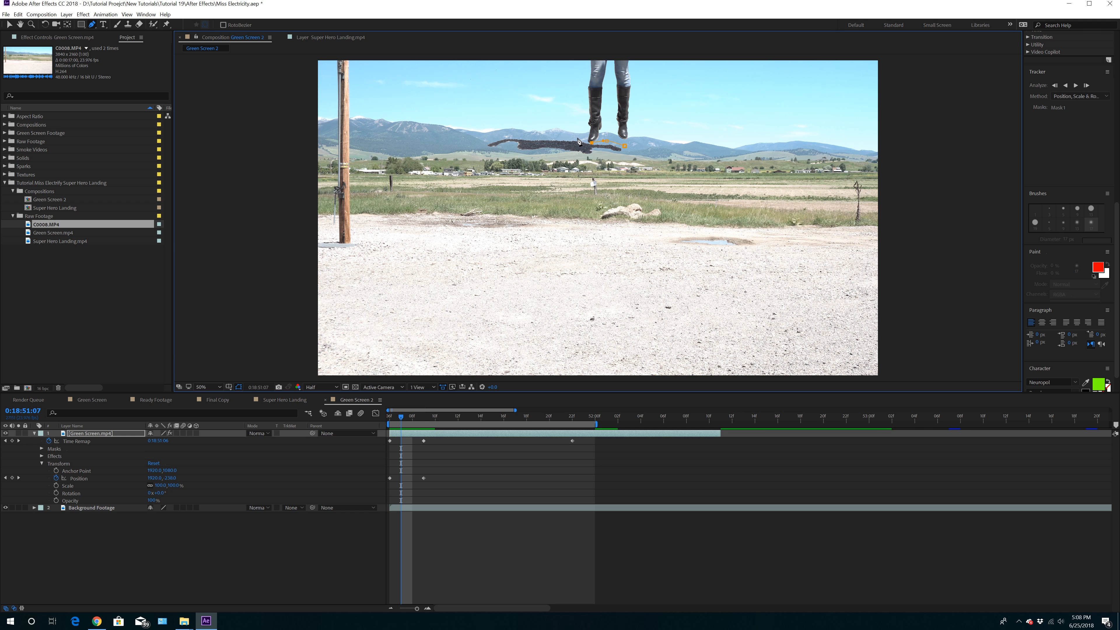
pyautogui.click(535, 131)
pyautogui.moveTo(486, 136); pyautogui.dragTo(499, 164)
pyautogui.moveTo(548, 157); pyautogui.dragTo(618, 164)
pyautogui.click(625, 148)
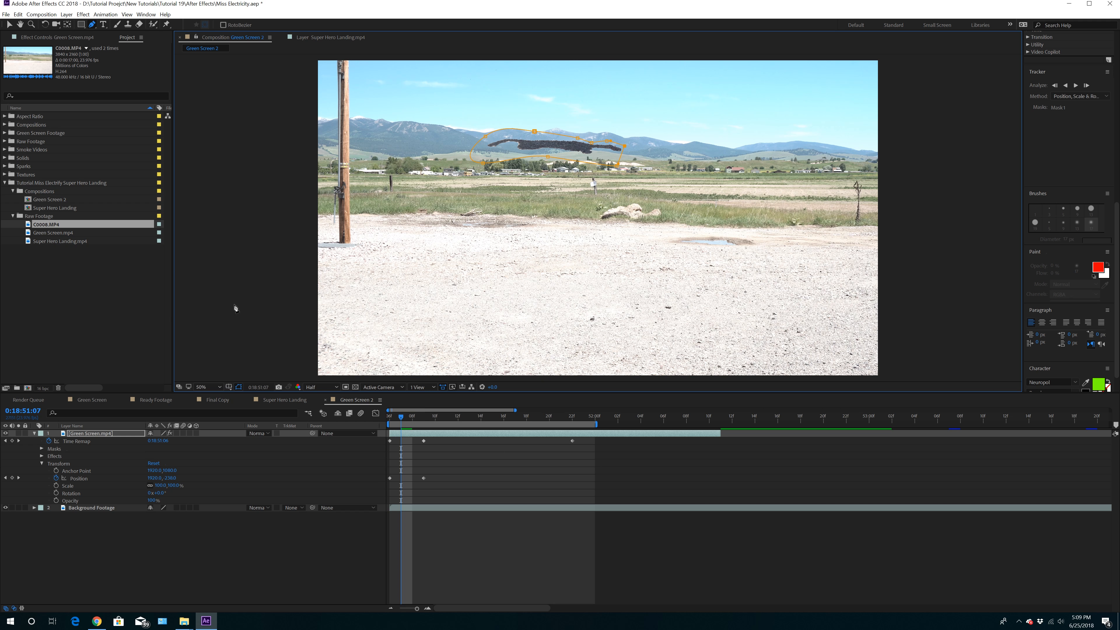
# Duplicate the masked Green Screen.mp4 layer and set Mask 1 of the upper copy to Subtract
pyautogui.click(89, 434)
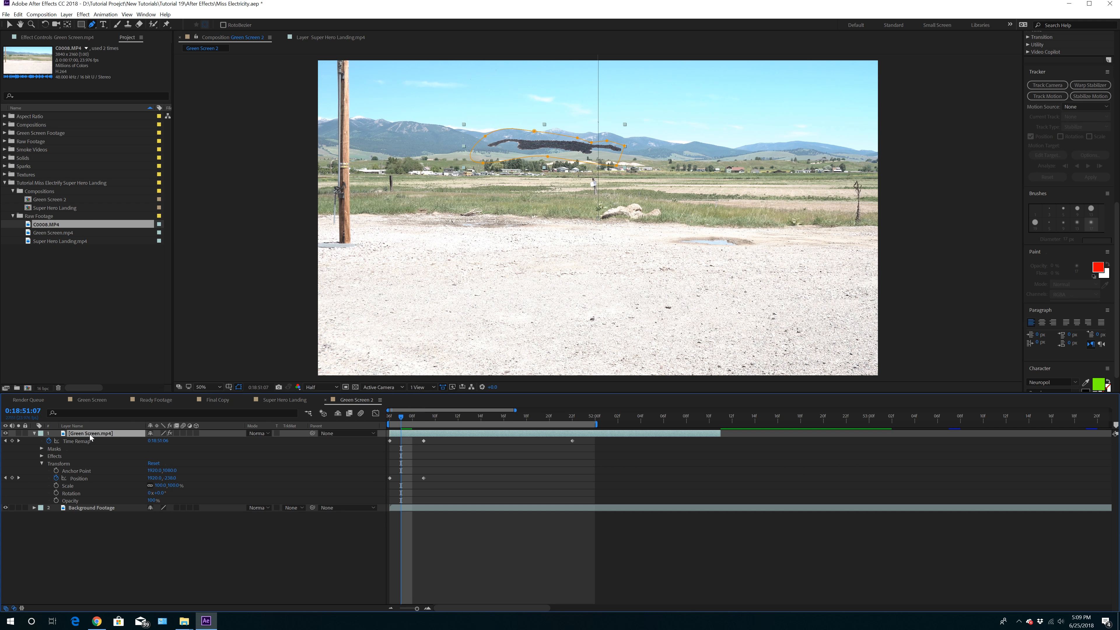
pyautogui.hotkey('ctrl', 'd')
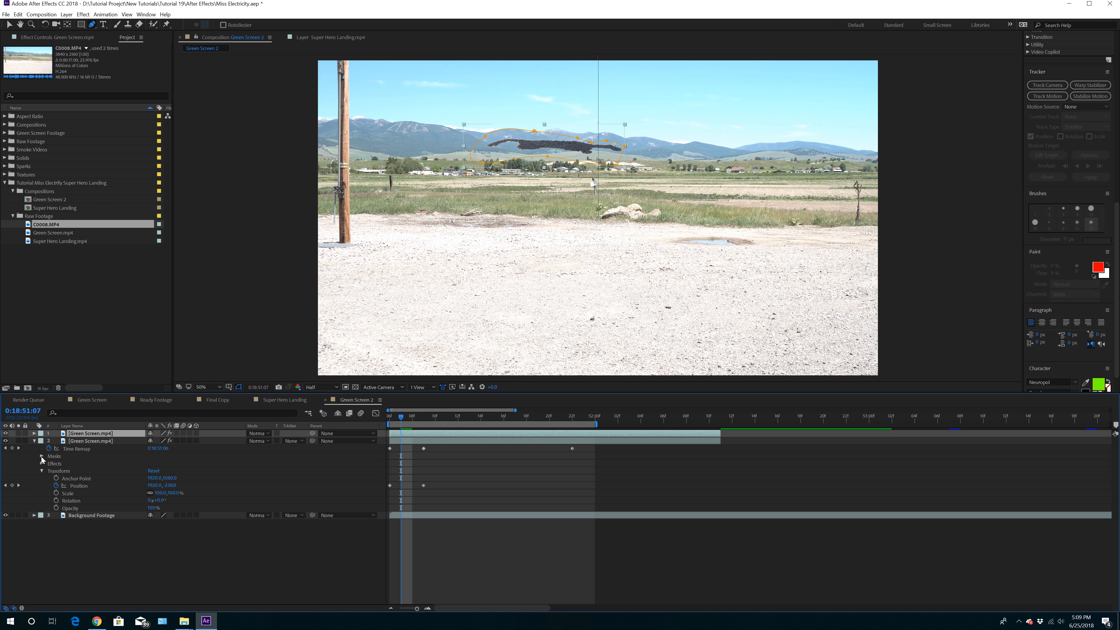
pyautogui.click(34, 442)
pyautogui.click(35, 434)
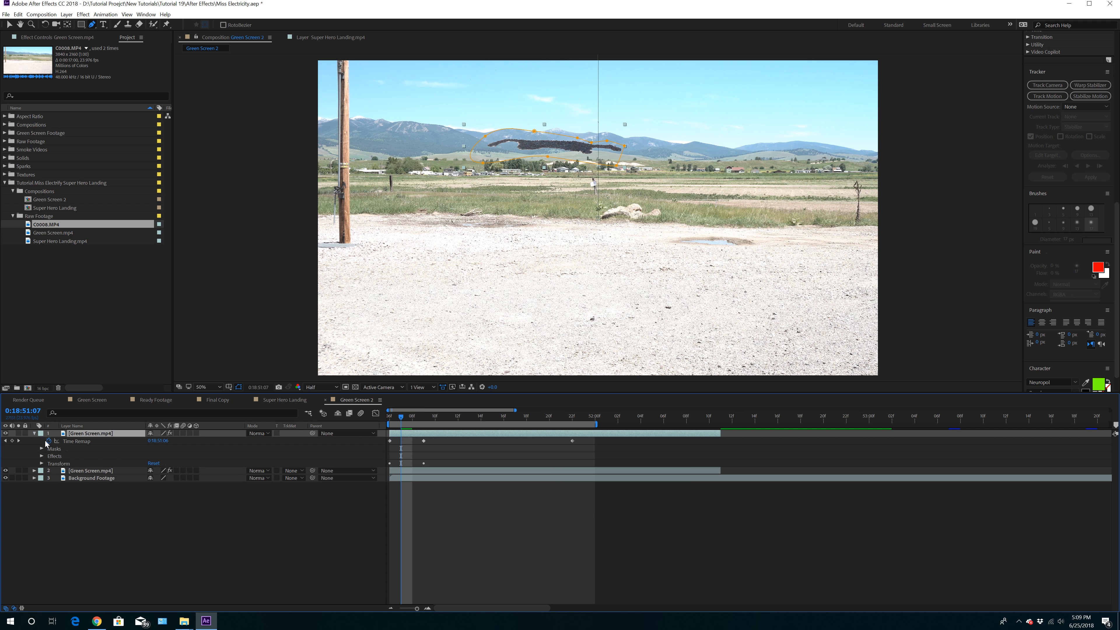
pyautogui.click(42, 449)
pyautogui.click(177, 456)
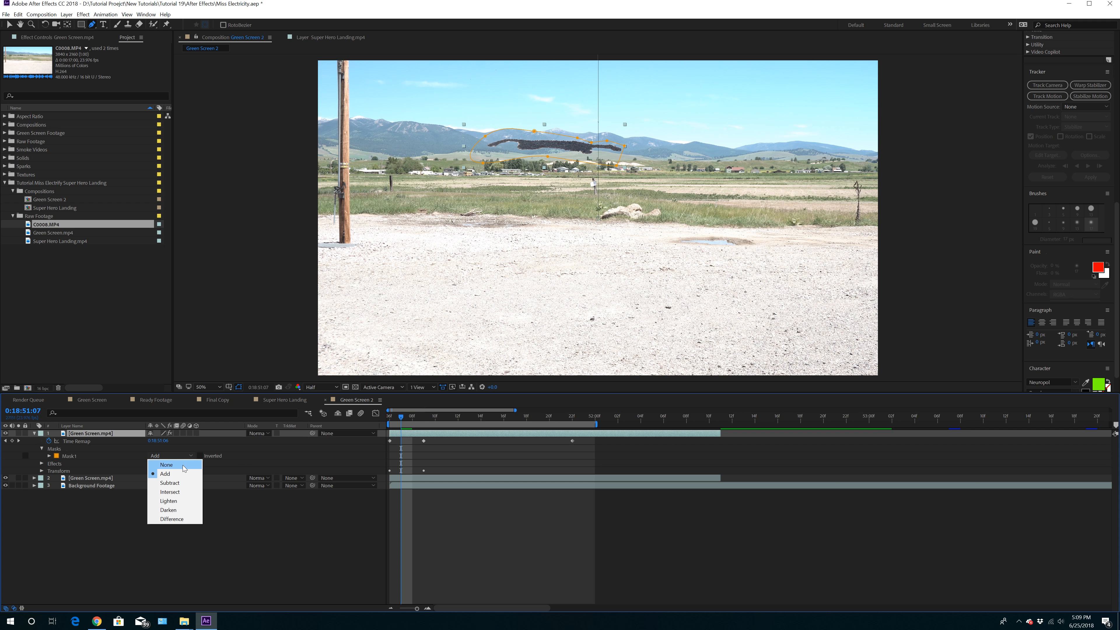
pyautogui.click(168, 480)
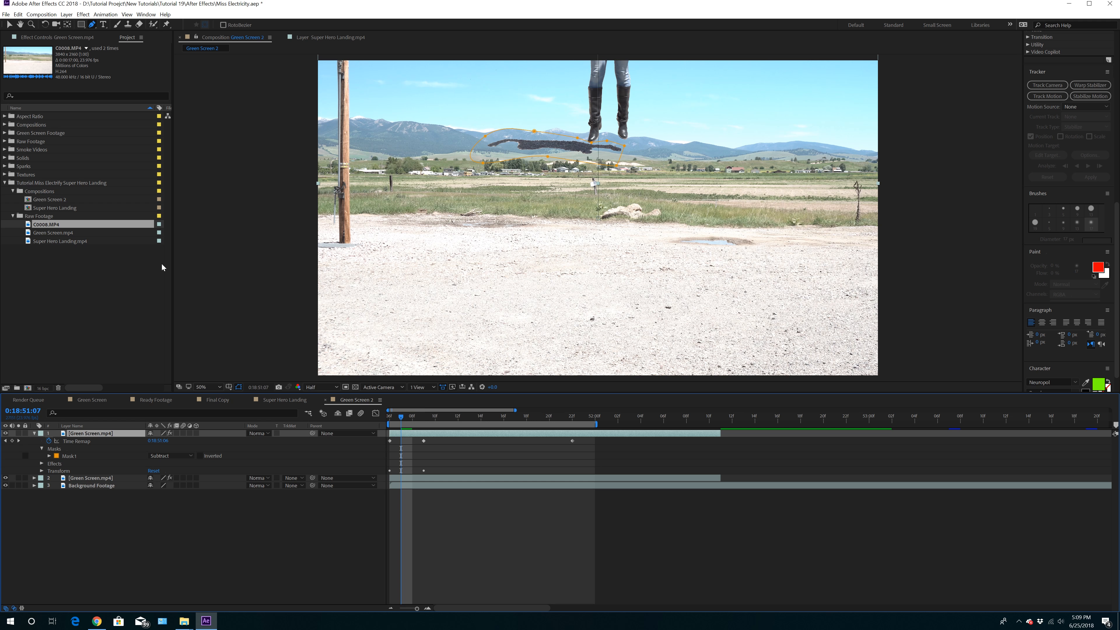
pyautogui.click(9, 24)
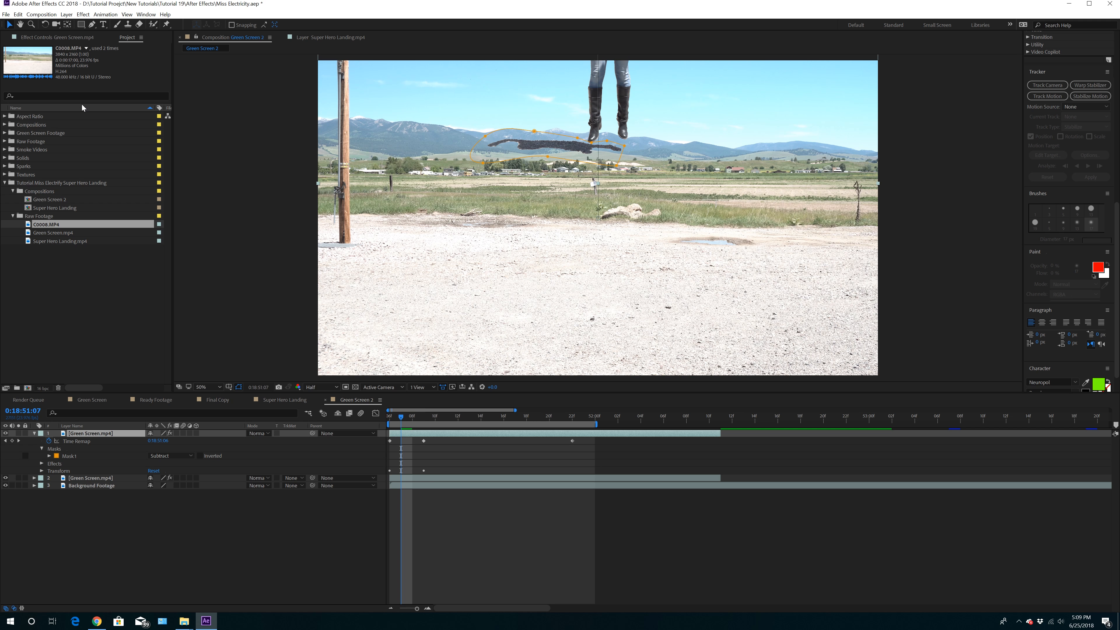
pyautogui.click(34, 433)
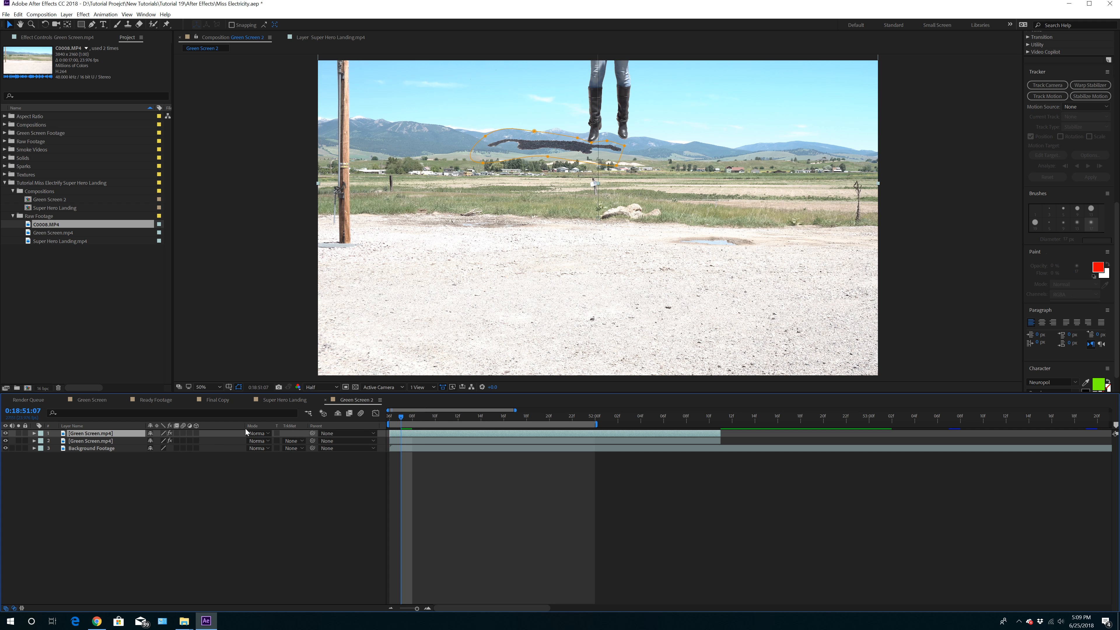
# Keyframe the opacity of the lower Green Screen.mp4 shadow layer at 0% at 0:18:51:09 and 100% at 0:18:51:11
pyautogui.moveTo(401, 421); pyautogui.dragTo(426, 439)
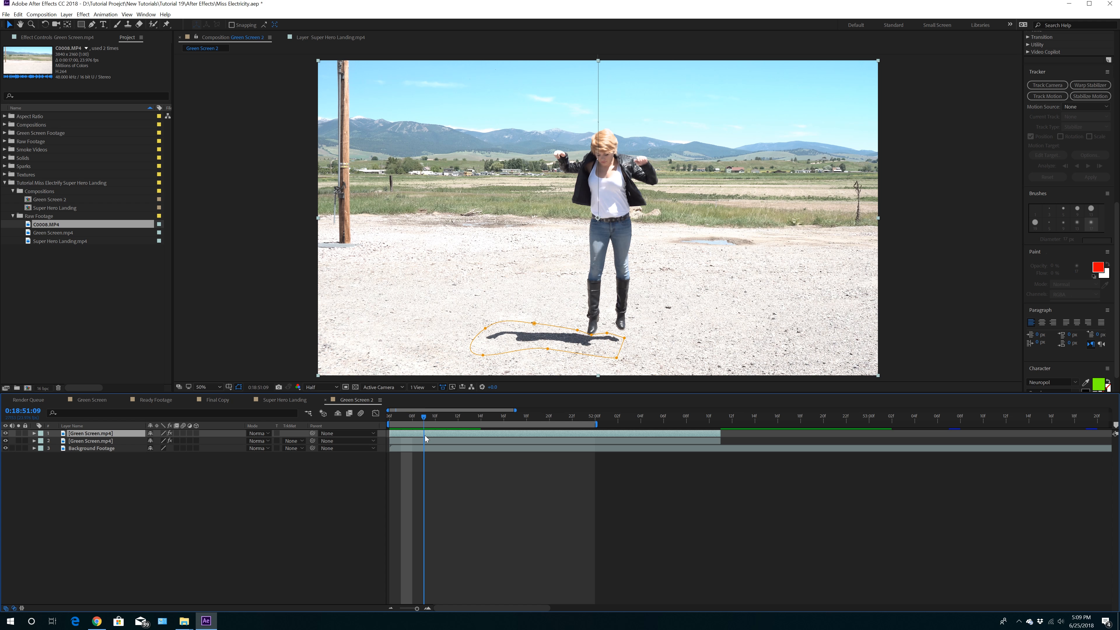
pyautogui.click(98, 442)
pyautogui.press('t')
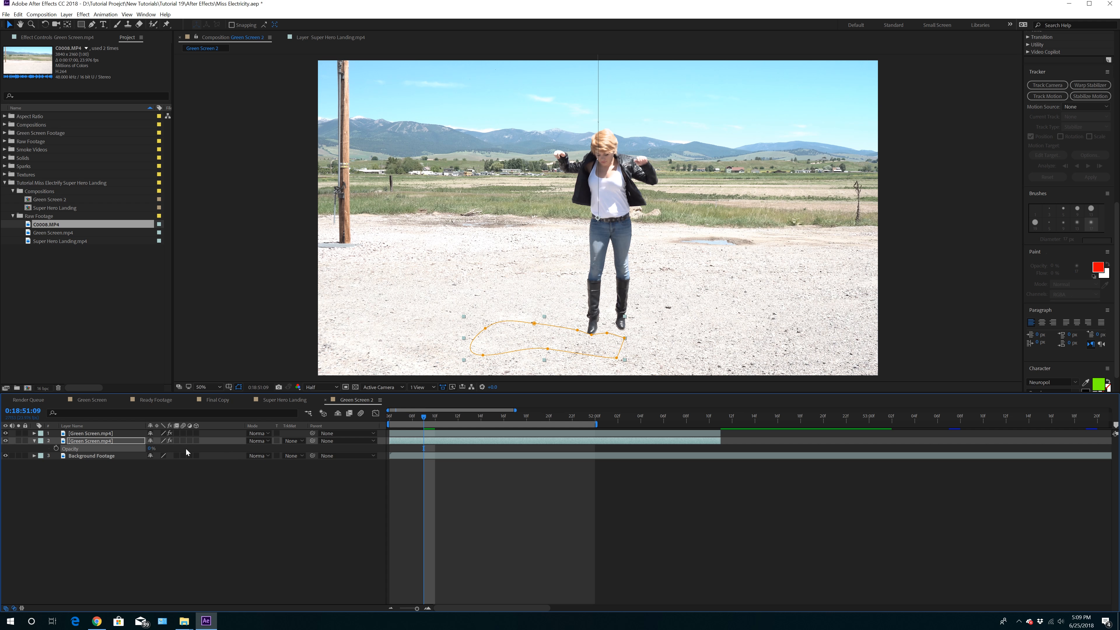
pyautogui.click(56, 448)
pyautogui.moveTo(429, 420); pyautogui.dragTo(445, 420)
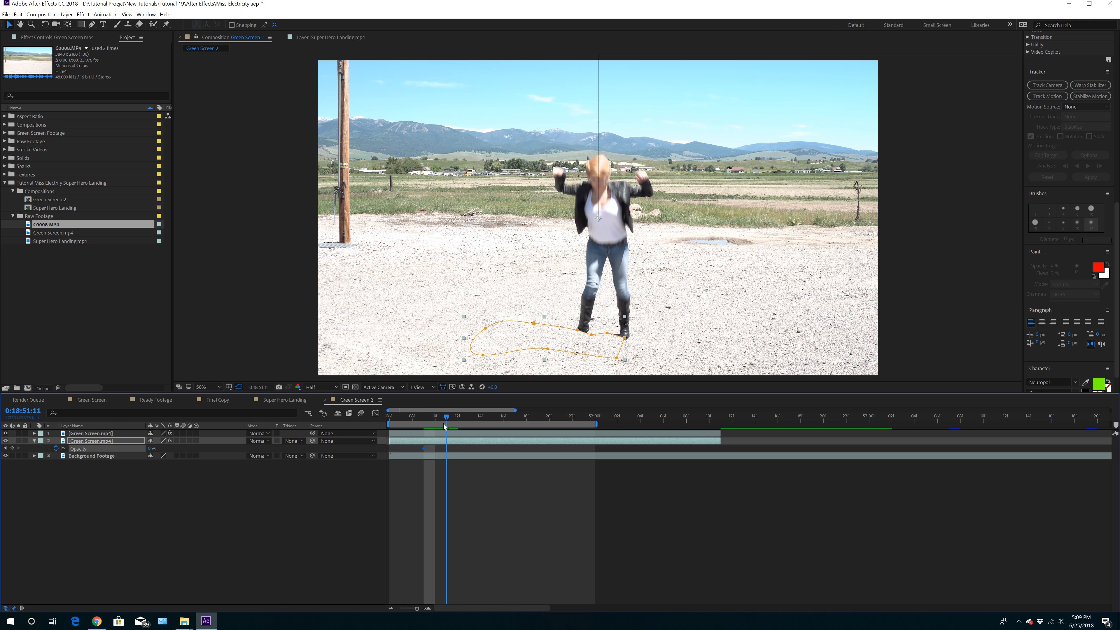
pyautogui.moveTo(150, 448); pyautogui.dragTo(185, 449)
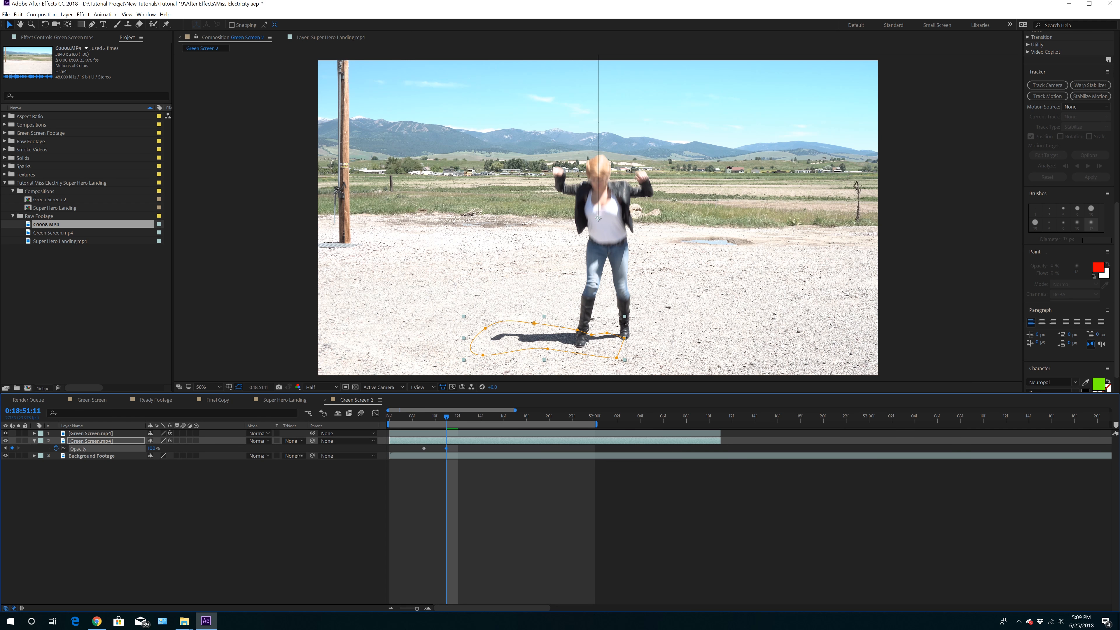
# Shift the shadow layer's opacity keyframes to 0% at 0:18:51:07 and 100% at 0:18:51:09, and check the fade-in
pyautogui.moveTo(448, 422); pyautogui.dragTo(435, 425)
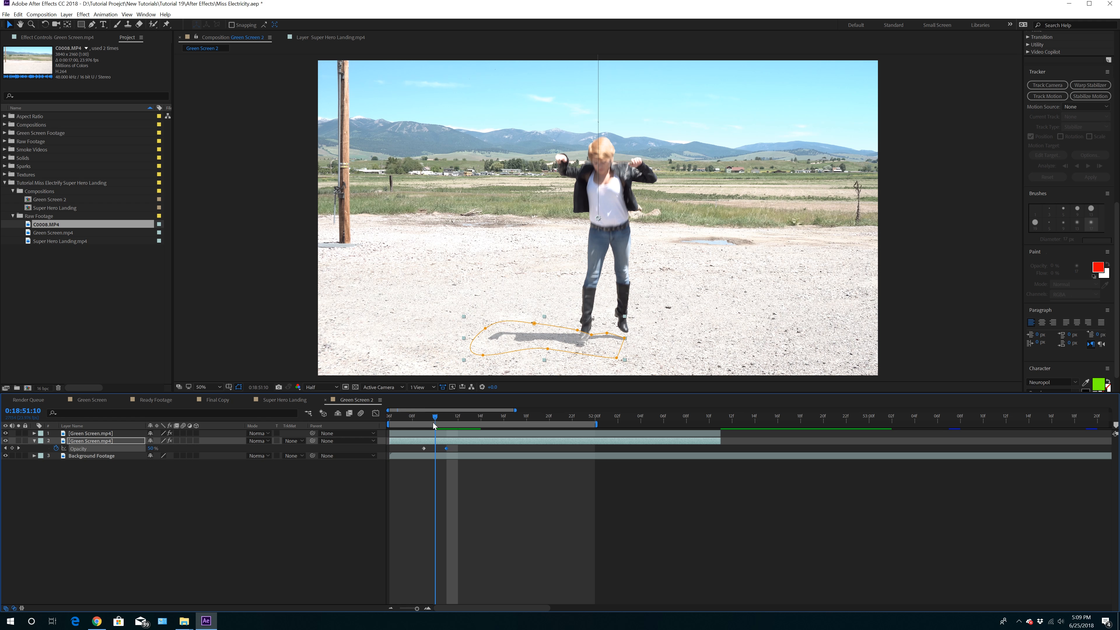
pyautogui.moveTo(446, 449); pyautogui.dragTo(413, 449)
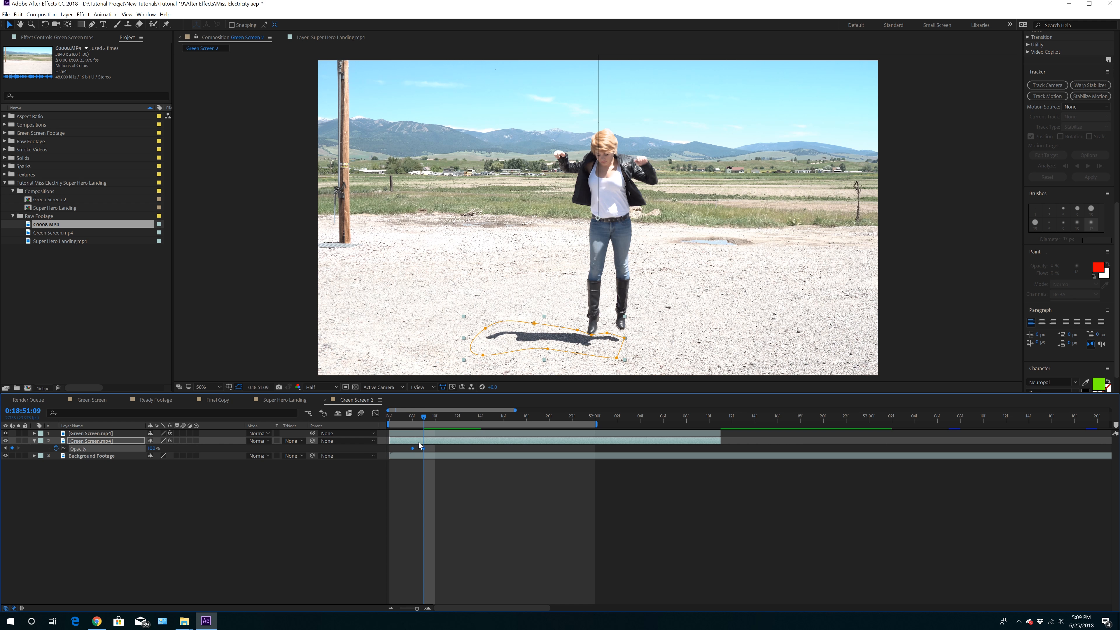
pyautogui.click(408, 453)
pyautogui.moveTo(413, 448); pyautogui.dragTo(410, 419)
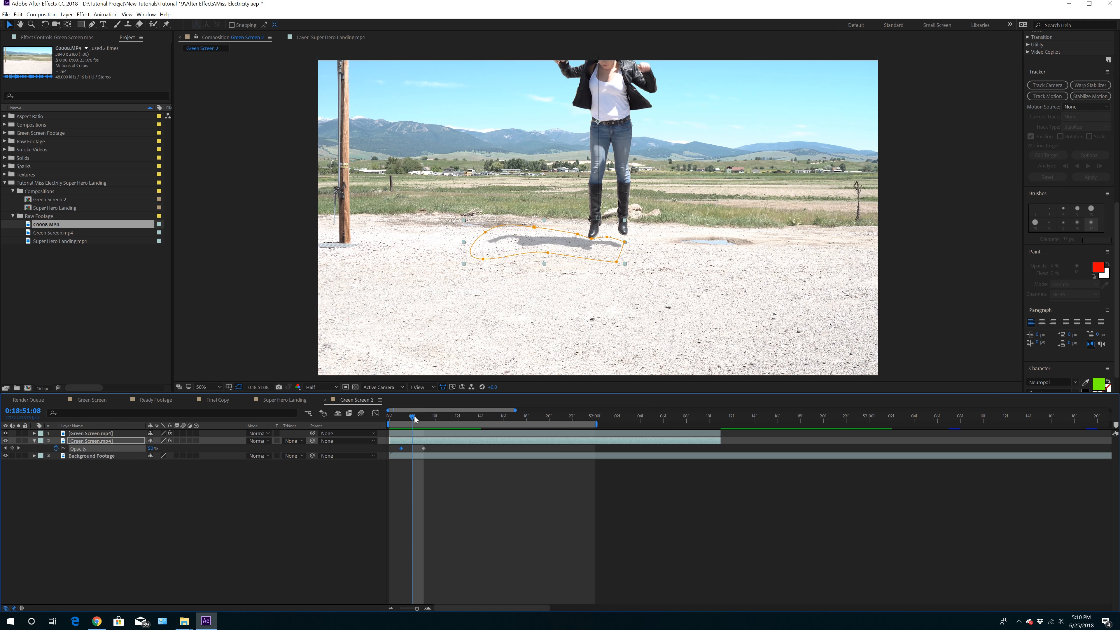
pyautogui.moveTo(414, 416); pyautogui.dragTo(429, 419)
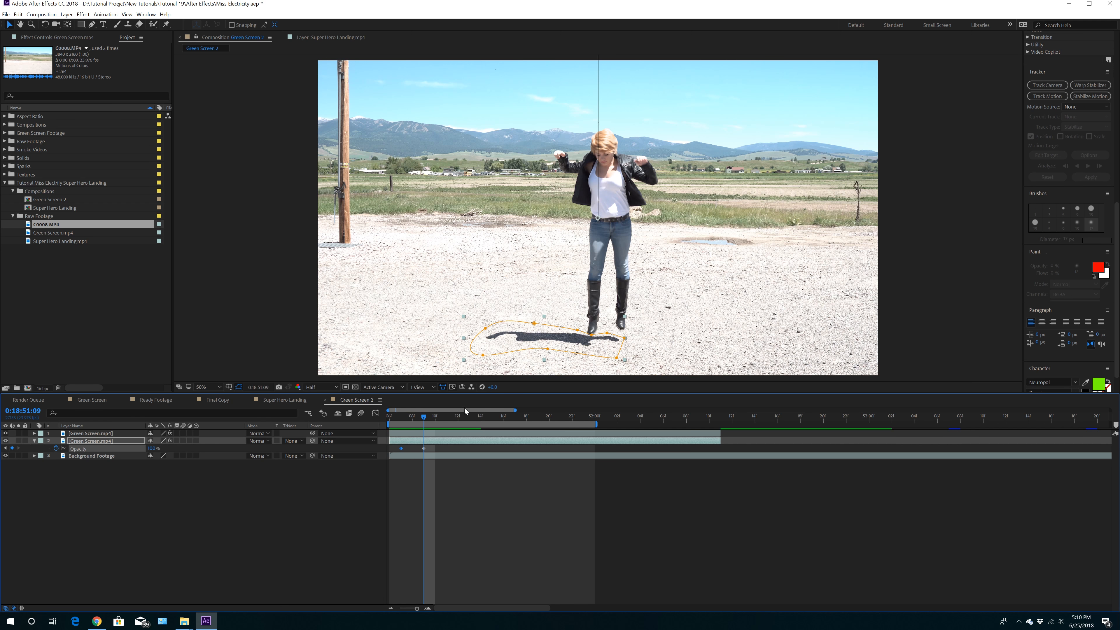
# Delete the lower Green Screen.mp4 shadow layer that holds the opacity keyframes
pyautogui.moveTo(423, 421); pyautogui.dragTo(480, 425)
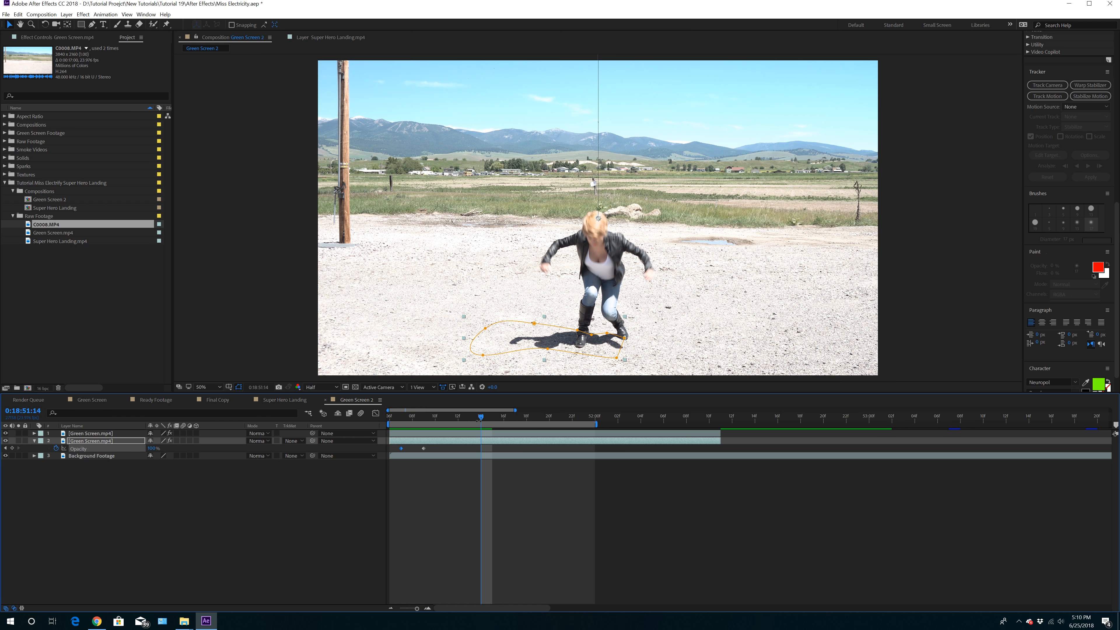
pyautogui.click(85, 440)
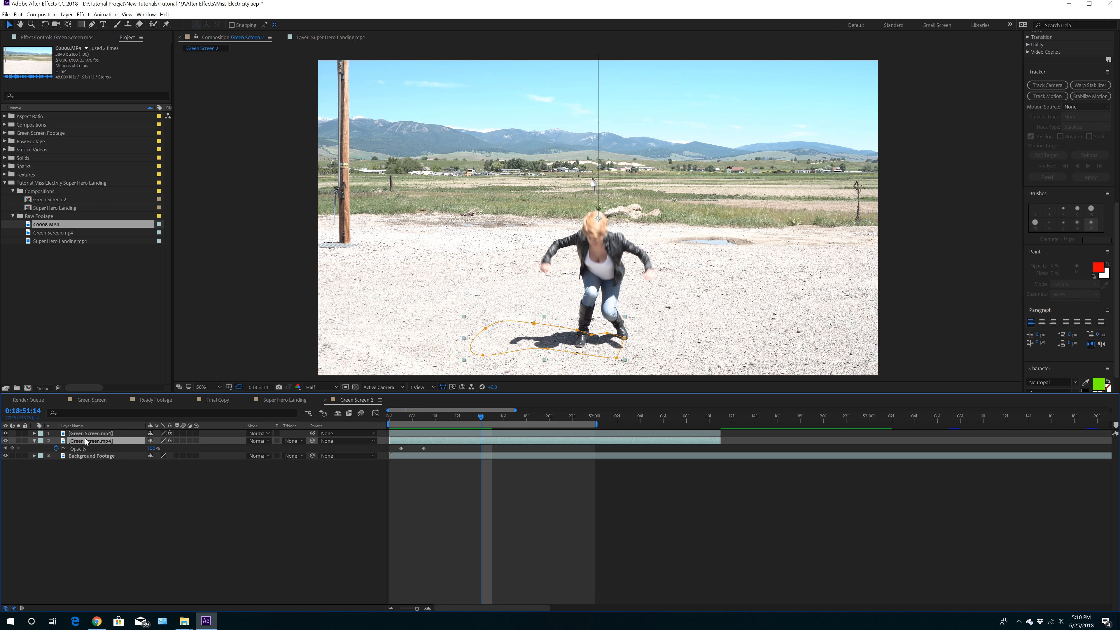
pyautogui.click(18, 14)
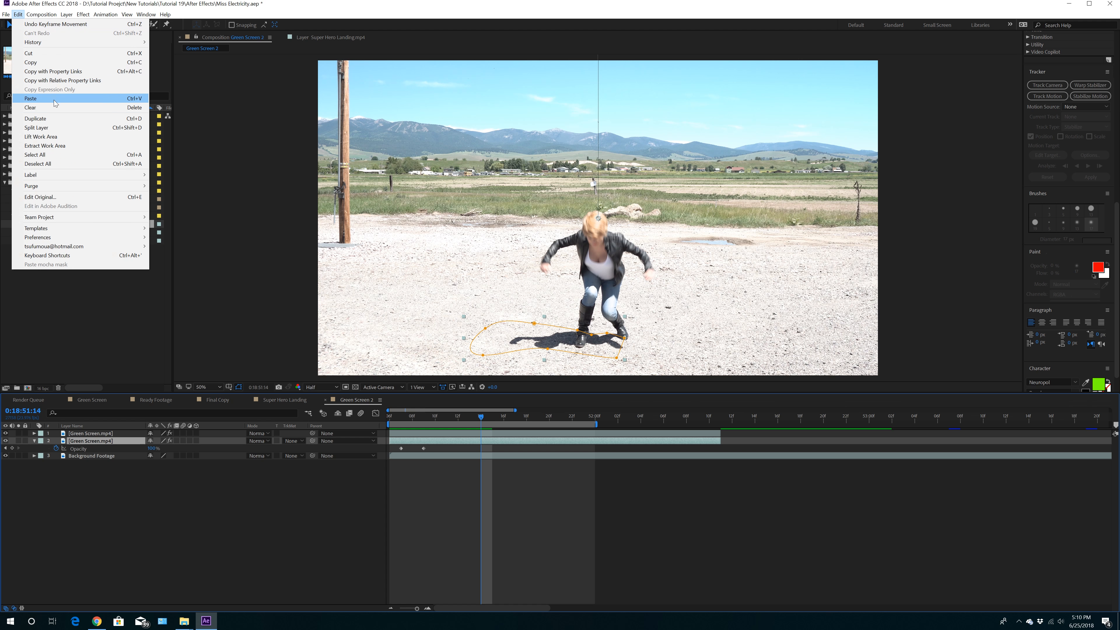
pyautogui.click(31, 99)
pyautogui.click(20, 433)
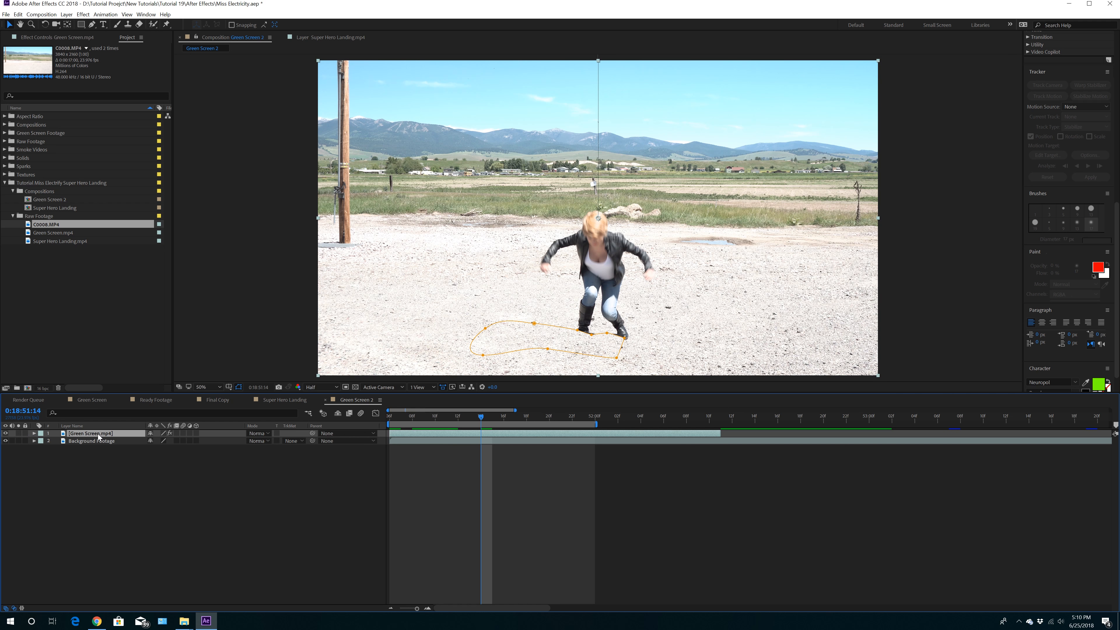
# Delete the shadow mask, Mask 1, from the remaining Green Screen.mp4 layer
pyautogui.click(34, 434)
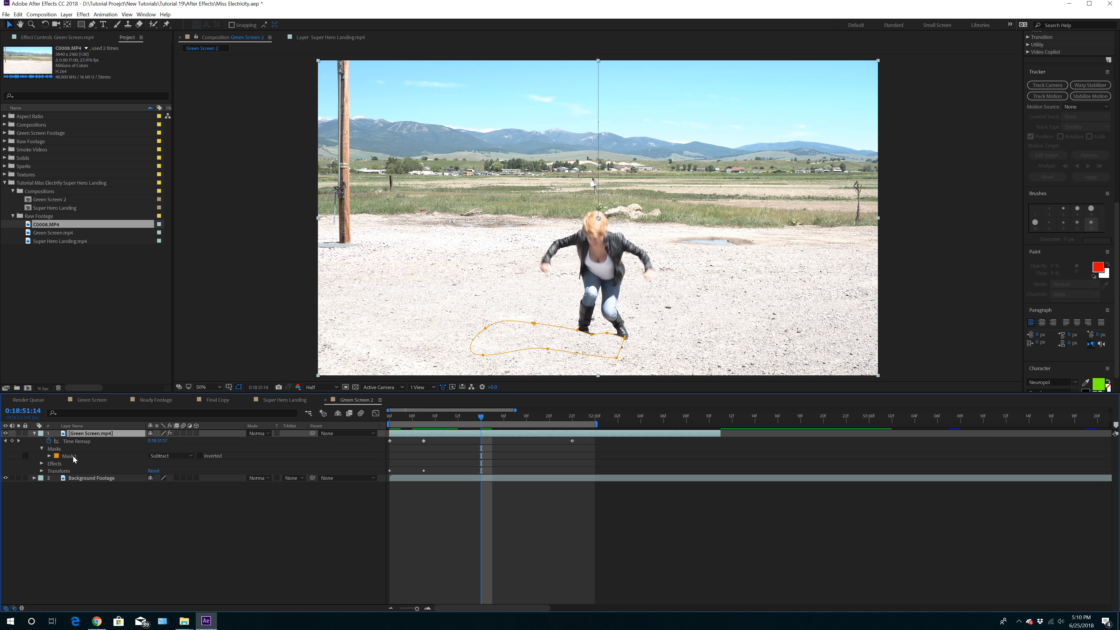
pyautogui.click(73, 456)
pyautogui.click(18, 14)
pyautogui.click(31, 99)
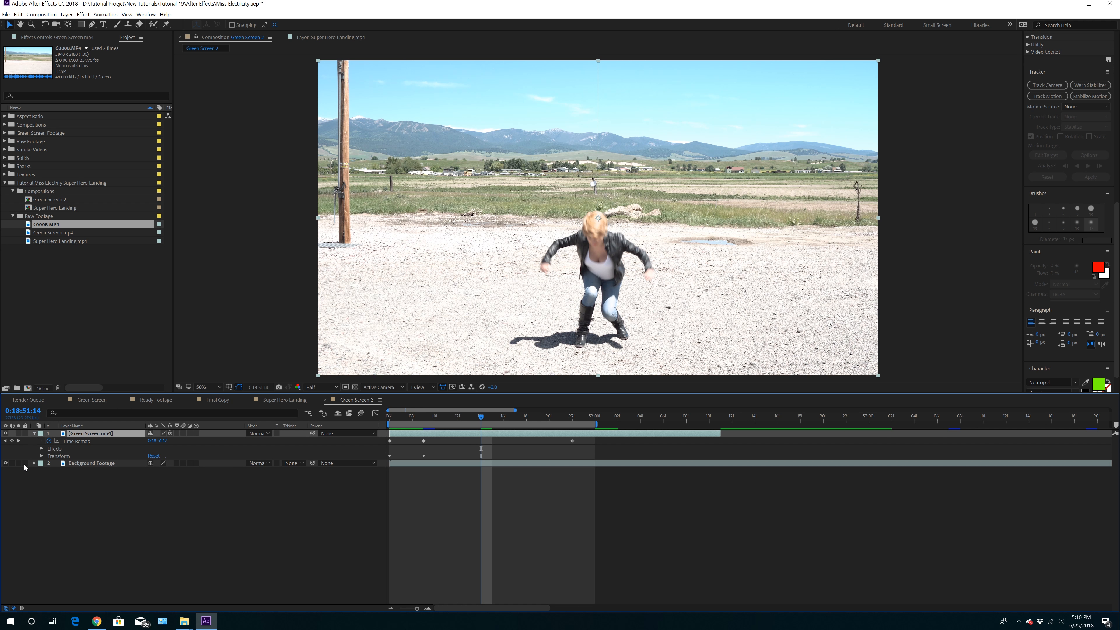
# Try motion blur on the Green Screen.mp4 layer at 0:18:51:08, and switch it off again
pyautogui.moveTo(480, 417); pyautogui.dragTo(413, 430)
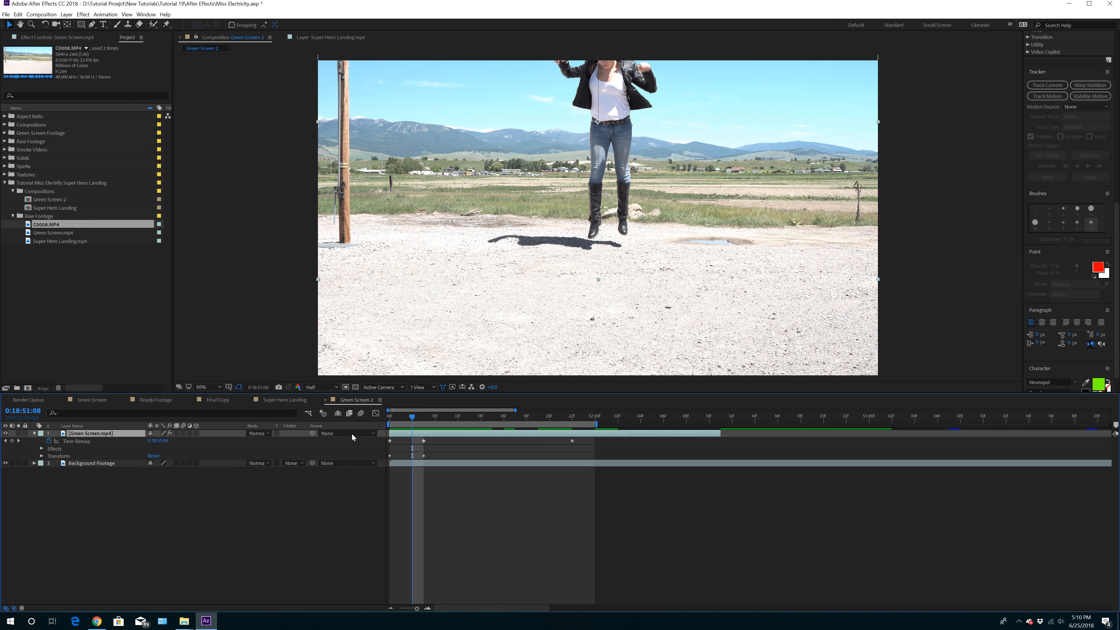
pyautogui.click(361, 413)
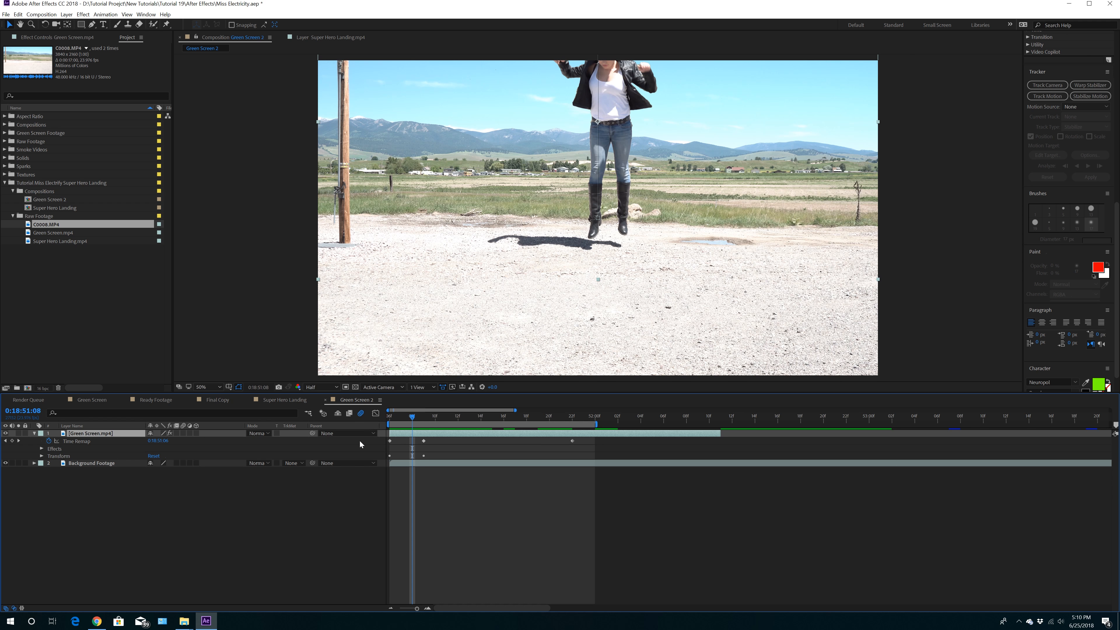
pyautogui.click(183, 434)
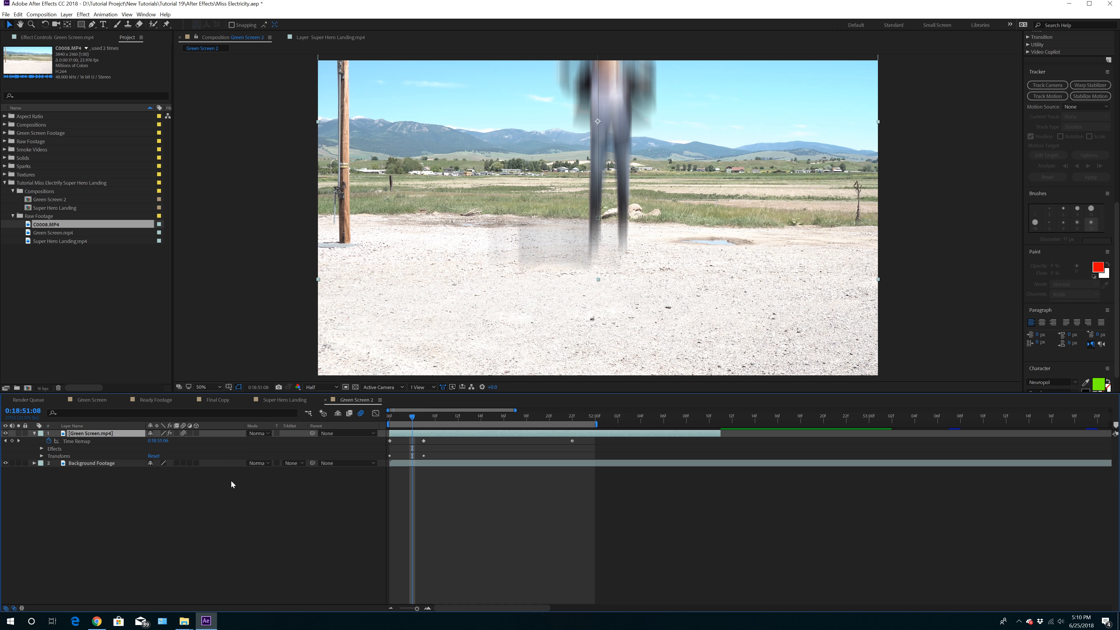
pyautogui.click(184, 434)
pyautogui.click(360, 414)
# Review the woman's drop and landing from 0:18:51:06 to 0:18:51:20
pyautogui.moveTo(421, 418); pyautogui.dragTo(379, 416)
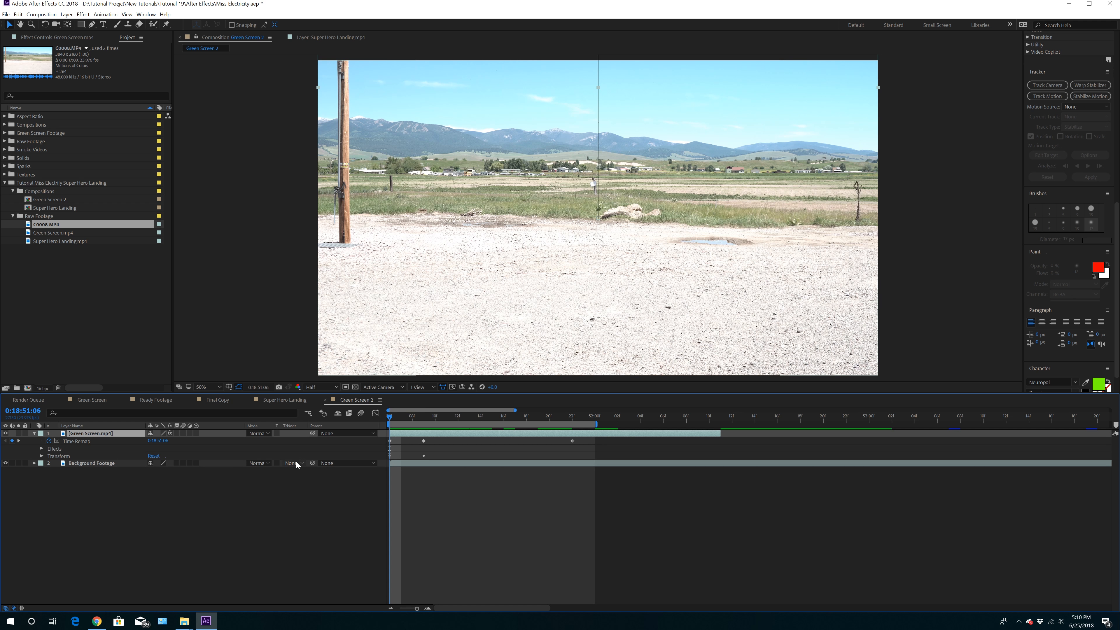
pyautogui.moveTo(398, 418); pyautogui.dragTo(458, 419)
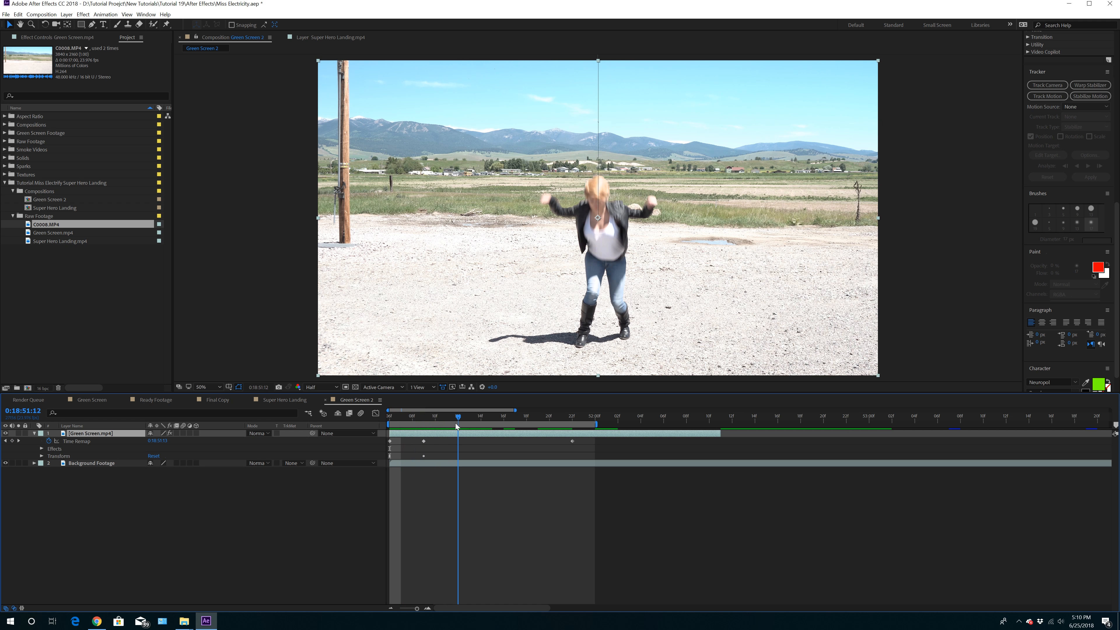
pyautogui.click(473, 464)
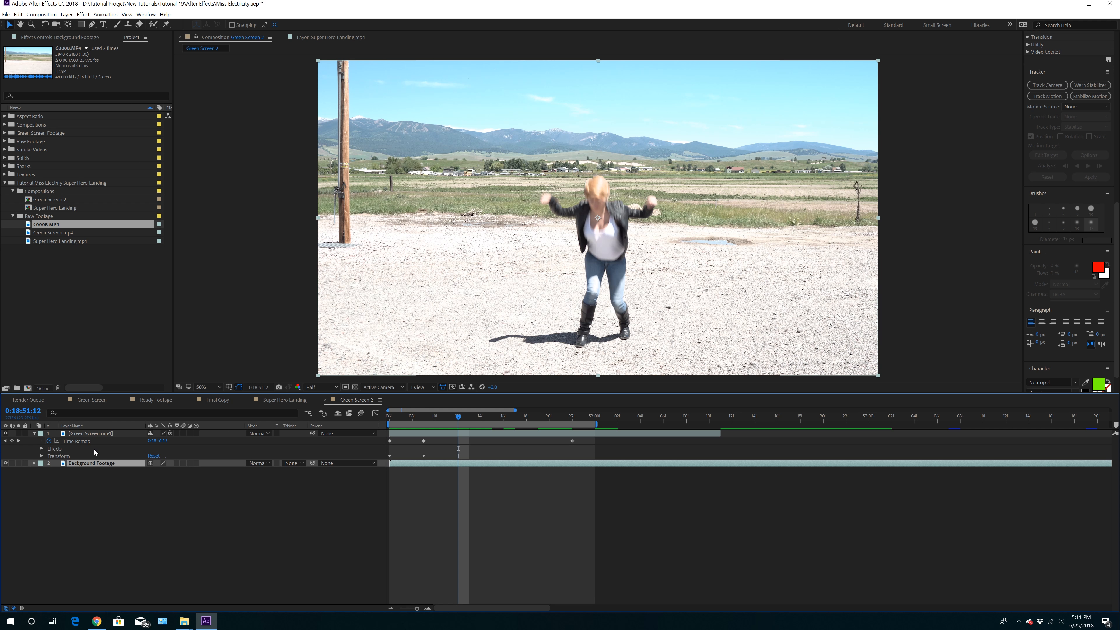
pyautogui.moveTo(457, 415); pyautogui.dragTo(538, 425)
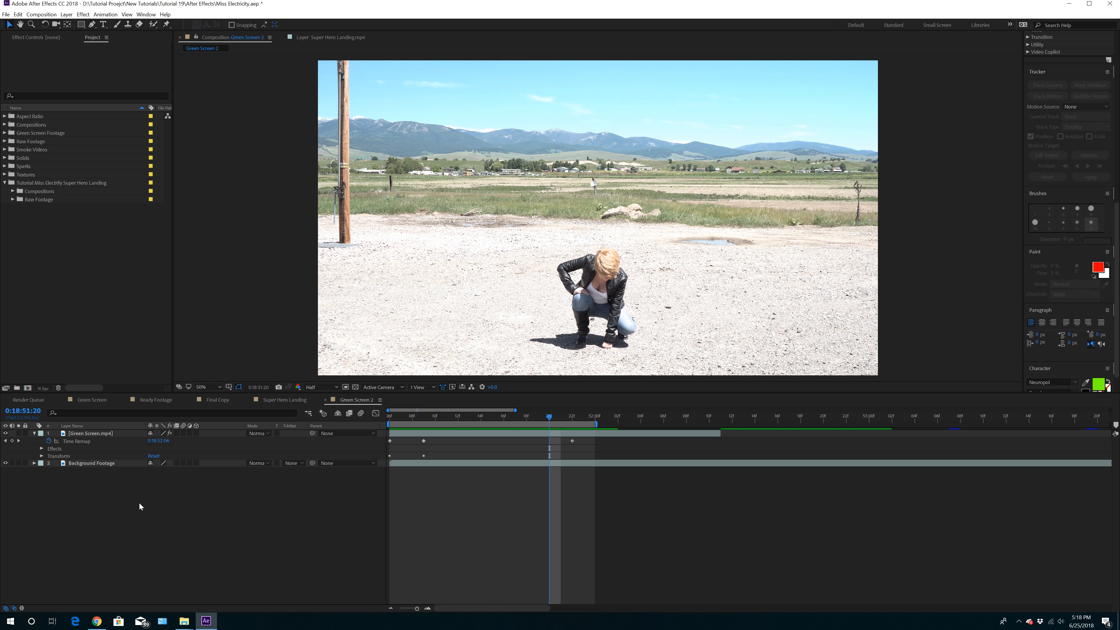
# Switch to Chrome to view the Action Essentials 2 page and the shattered ground green screen images, and return to After Effects
pyautogui.click(96, 621)
pyautogui.click(140, 5)
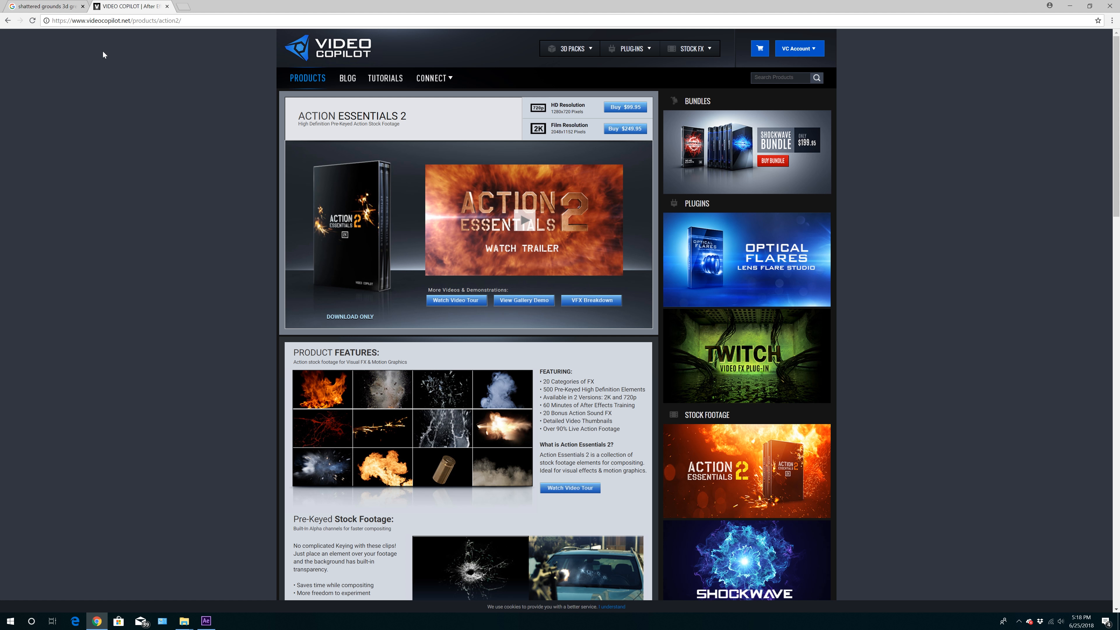
pyautogui.click(46, 6)
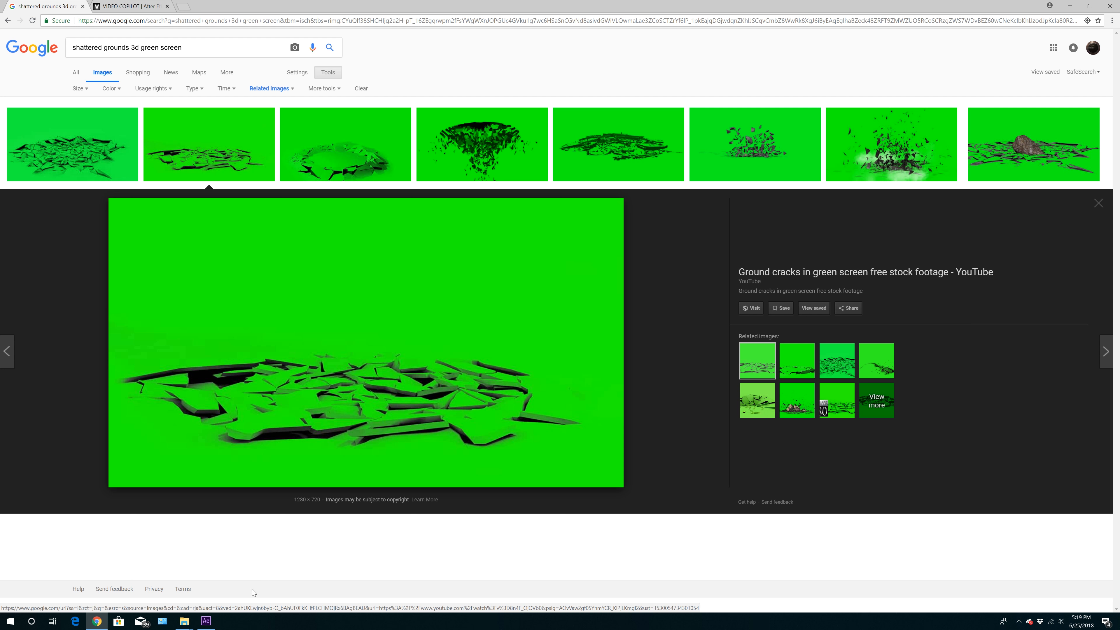
pyautogui.click(206, 621)
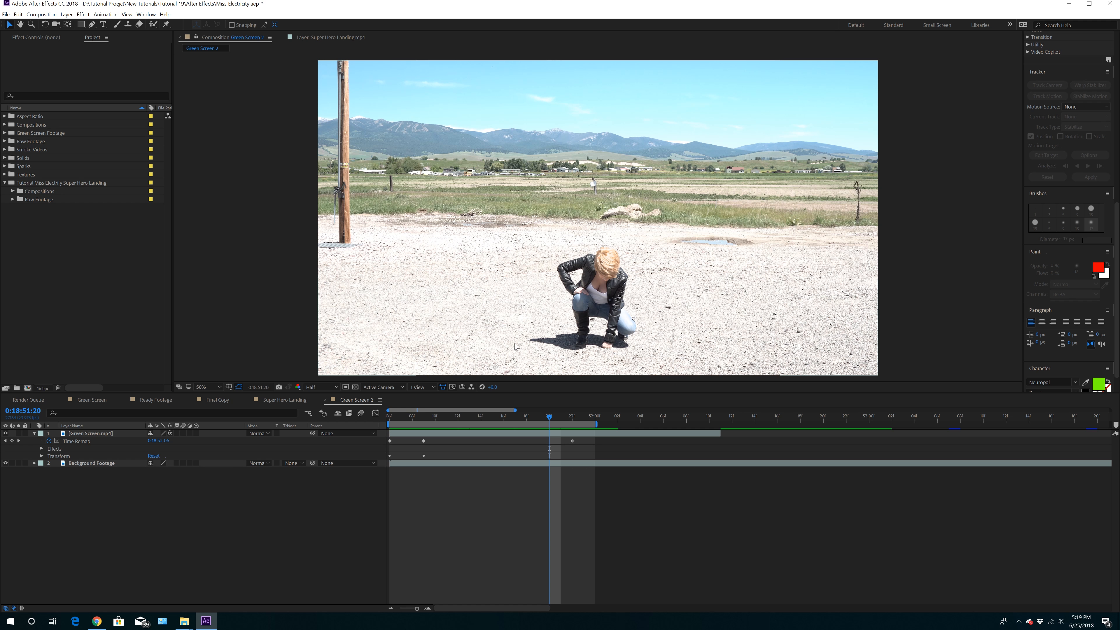
pyautogui.click(259, 434)
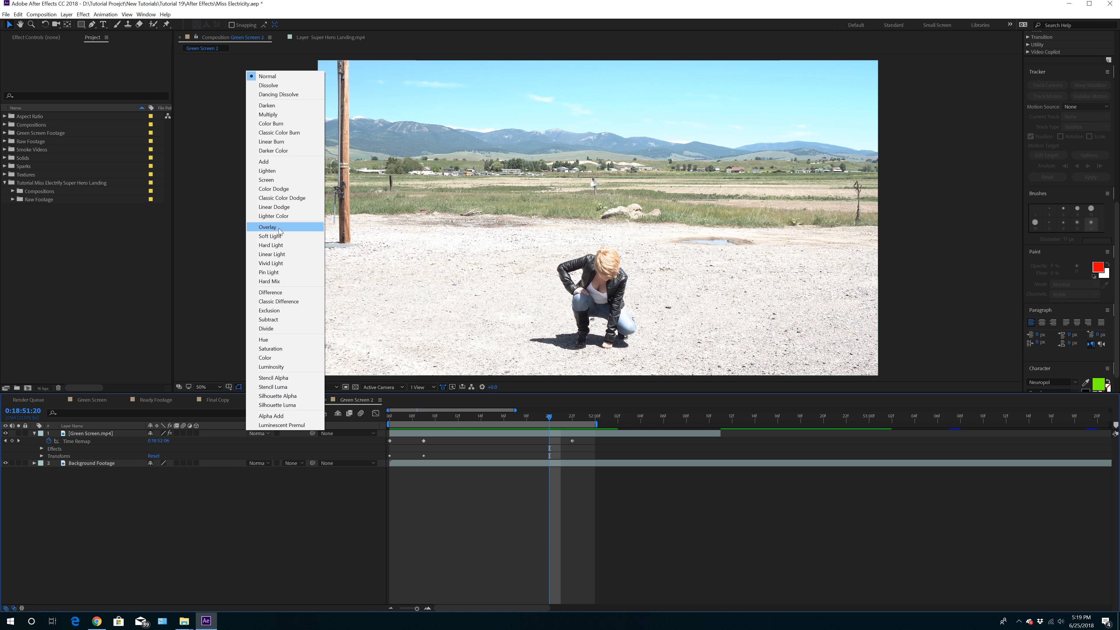
pyautogui.click(225, 226)
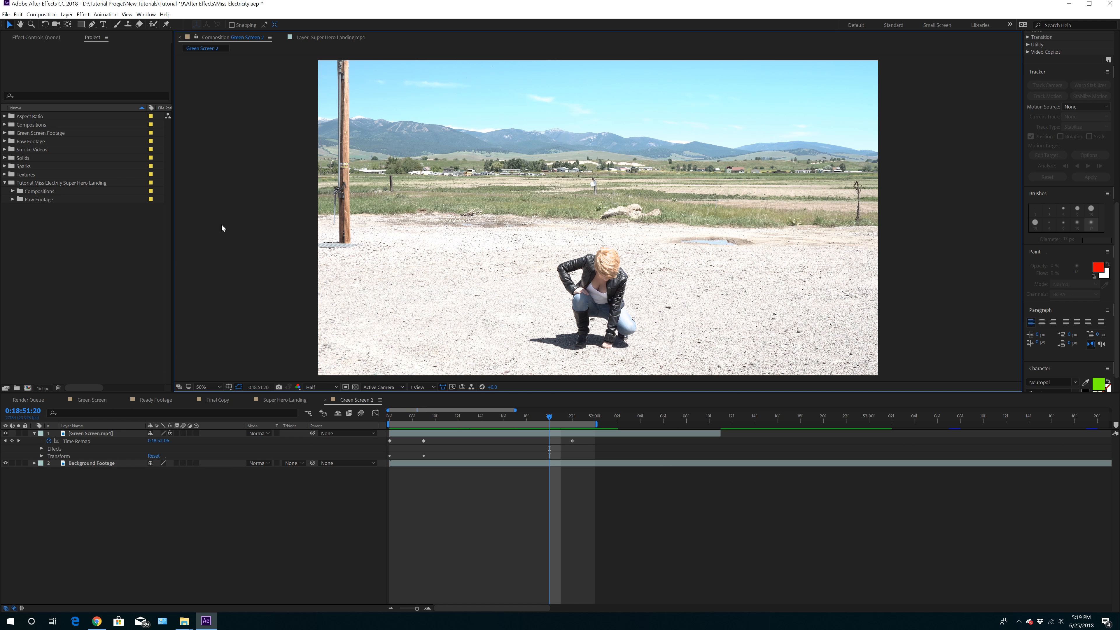
# Create a folder named Extra Footage inside the Tutorial Miss Electrify Super Hero Landing project folder
pyautogui.click(40, 184)
pyautogui.click(17, 388)
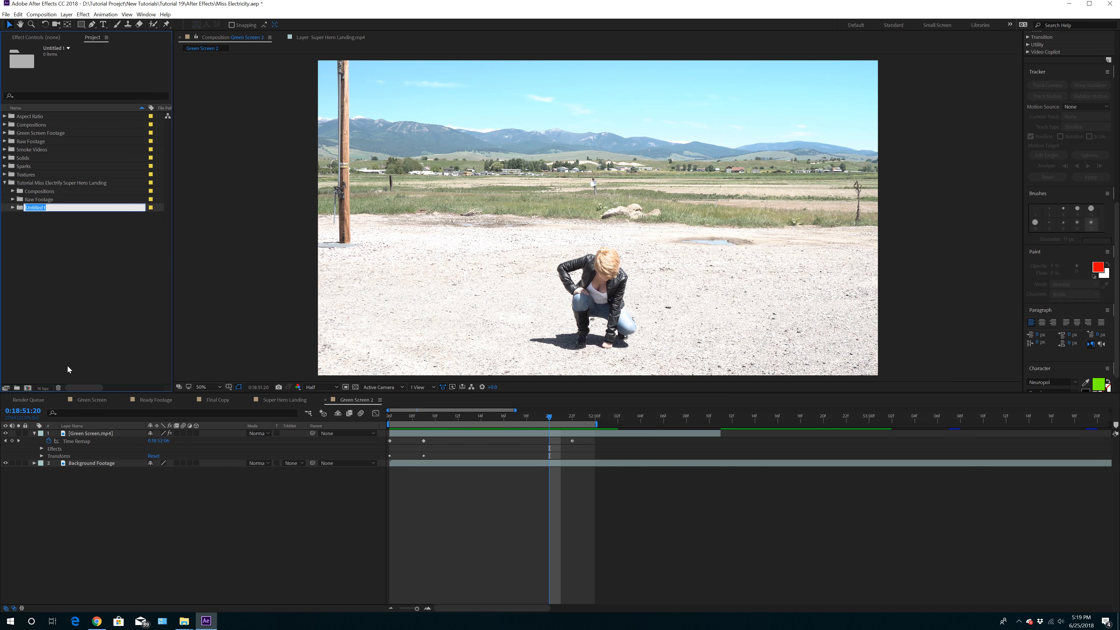
pyautogui.write('Extra Footage')
pyautogui.press('Return')
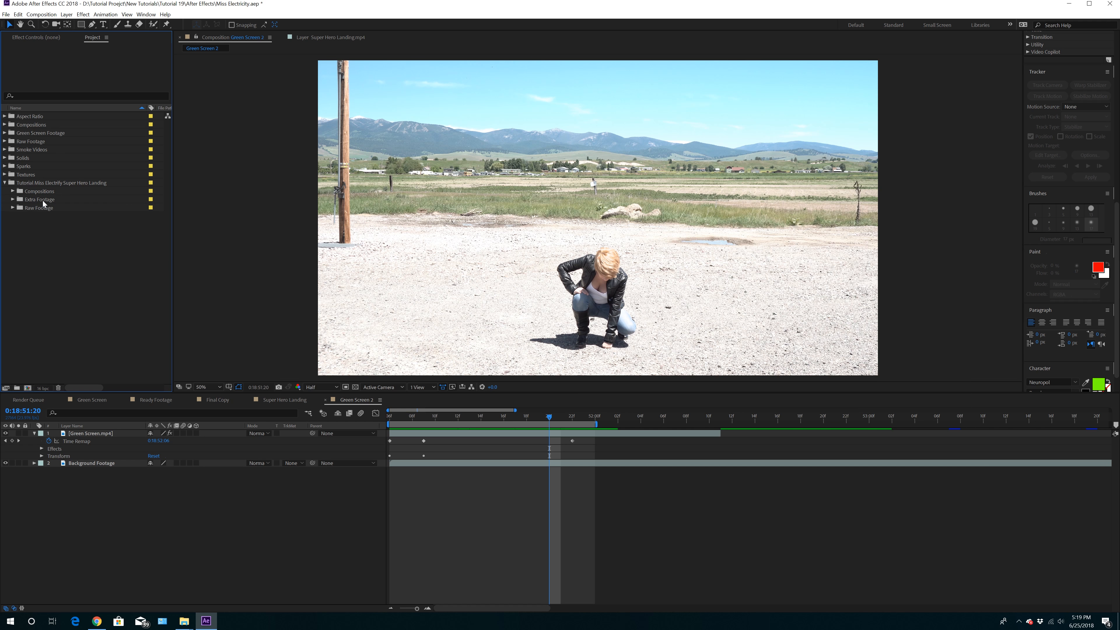
# Import the Atmosphere smoke clip into the Extra Footage folder
pyautogui.hotkey('alt', 'f')
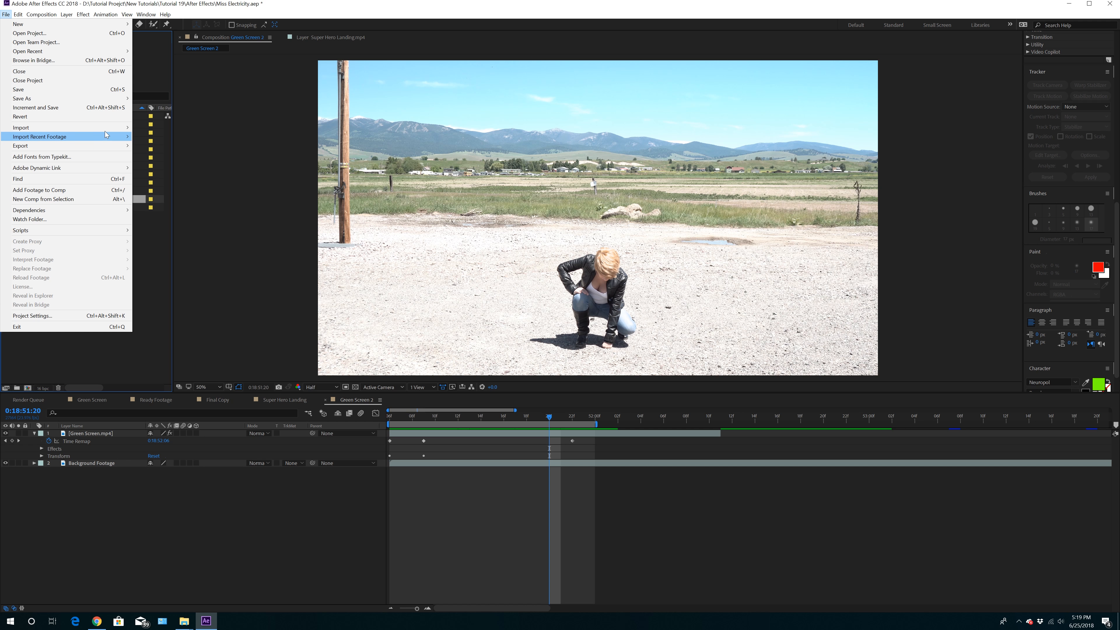
pyautogui.click(152, 128)
pyautogui.doubleClick(102, 90)
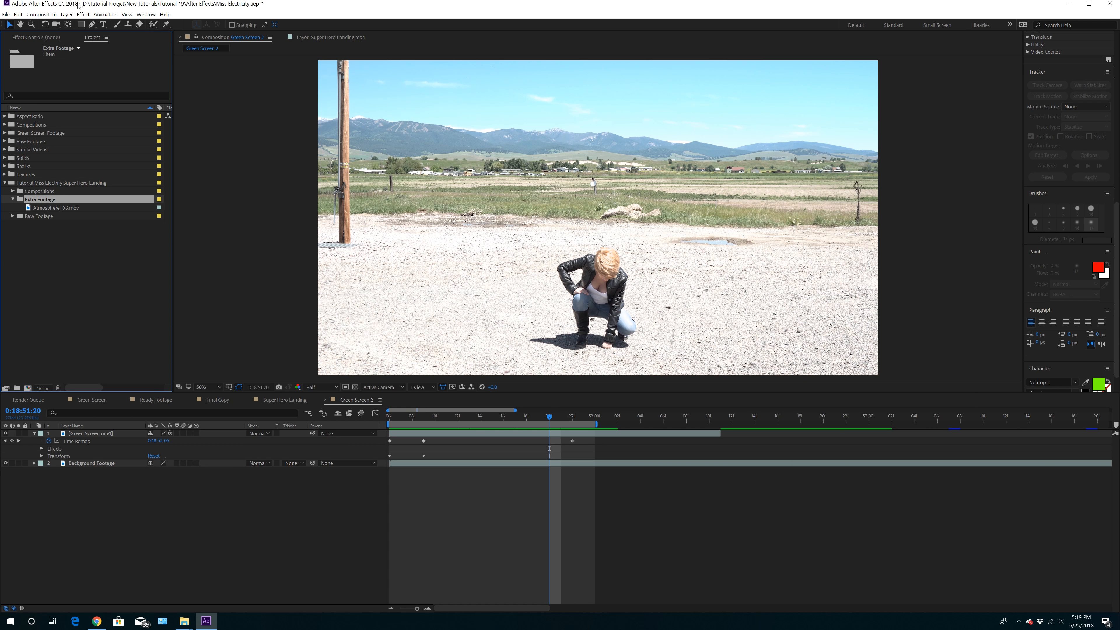
# Import Ground_Crack_11.jpg from the Textures directory into the Extra Footage folder
pyautogui.click(6, 14)
pyautogui.moveTo(106, 129)
pyautogui.click(150, 128)
pyautogui.click(158, 39)
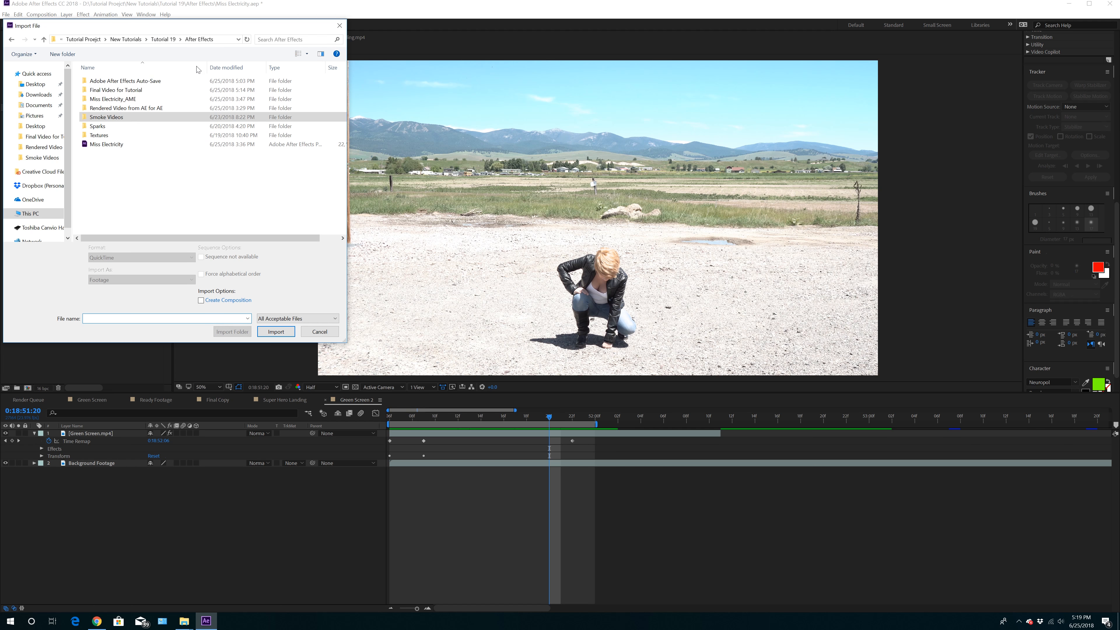
pyautogui.doubleClick(194, 126)
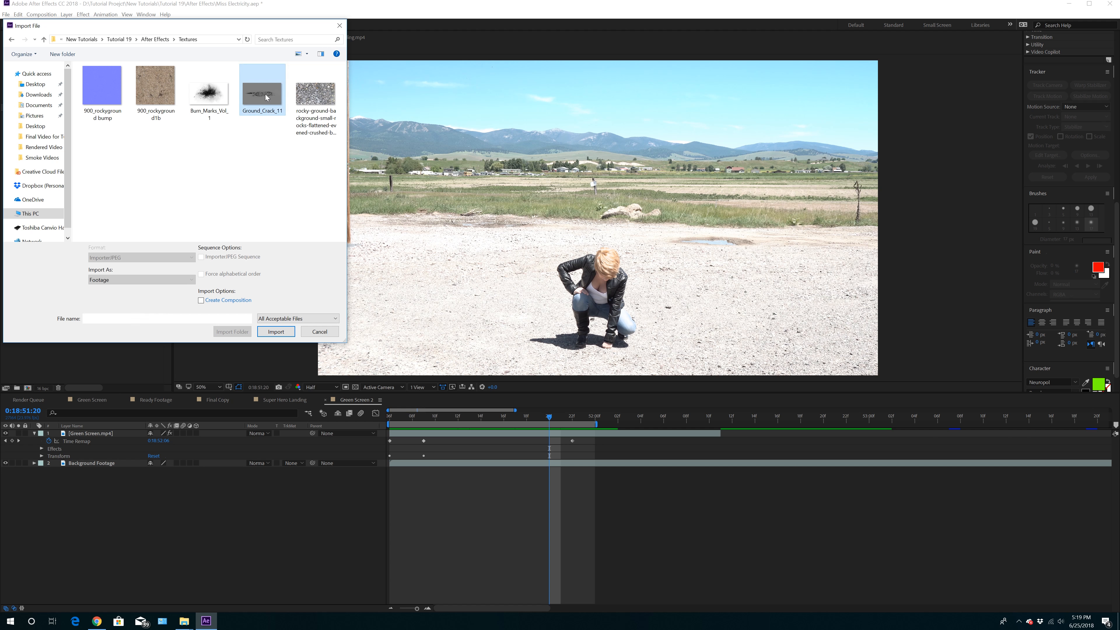
pyautogui.doubleClick(262, 93)
# Add Ground_Crack_11.jpg between the Green Screen.mp4 and Background Footage layers, and set its blending mode to Hard Light
pyautogui.moveTo(71, 218); pyautogui.dragTo(104, 454)
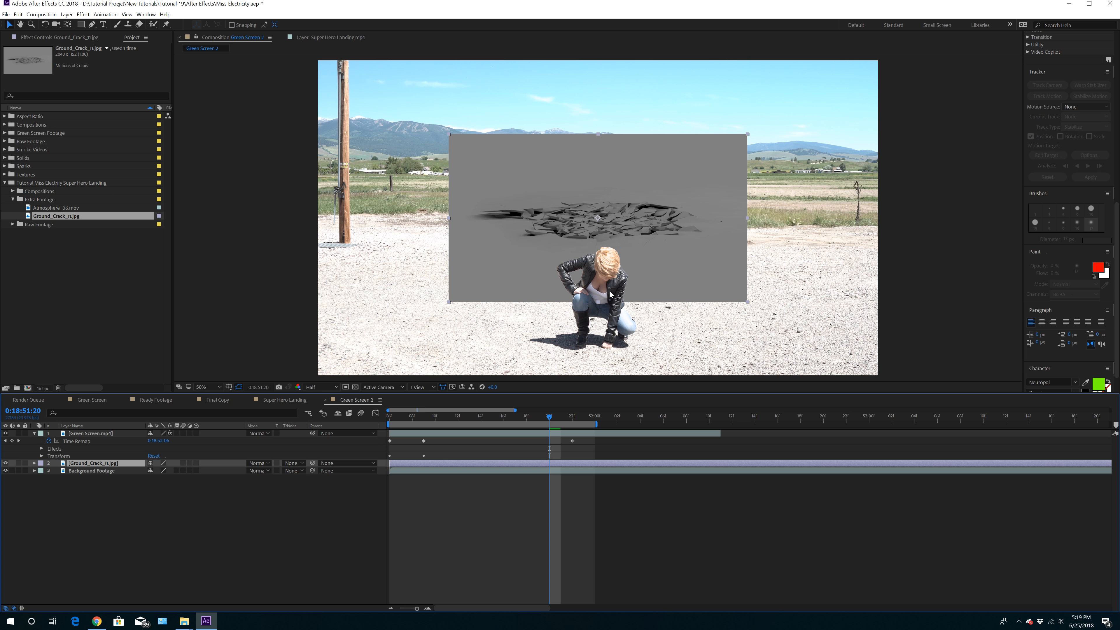
pyautogui.click(104, 471)
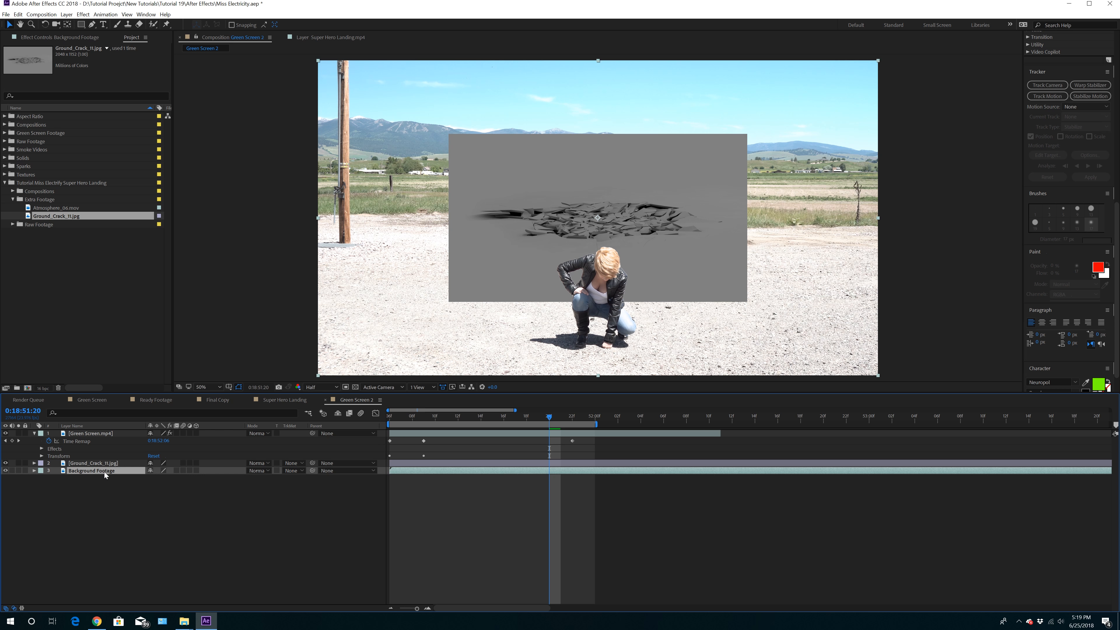
pyautogui.click(101, 463)
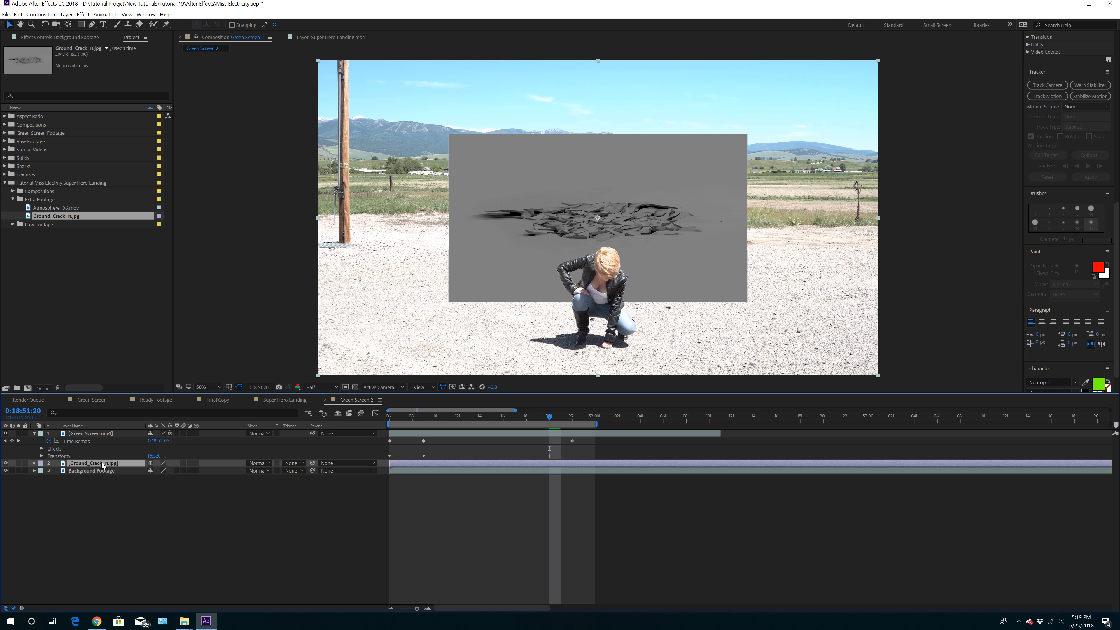
pyautogui.click(264, 465)
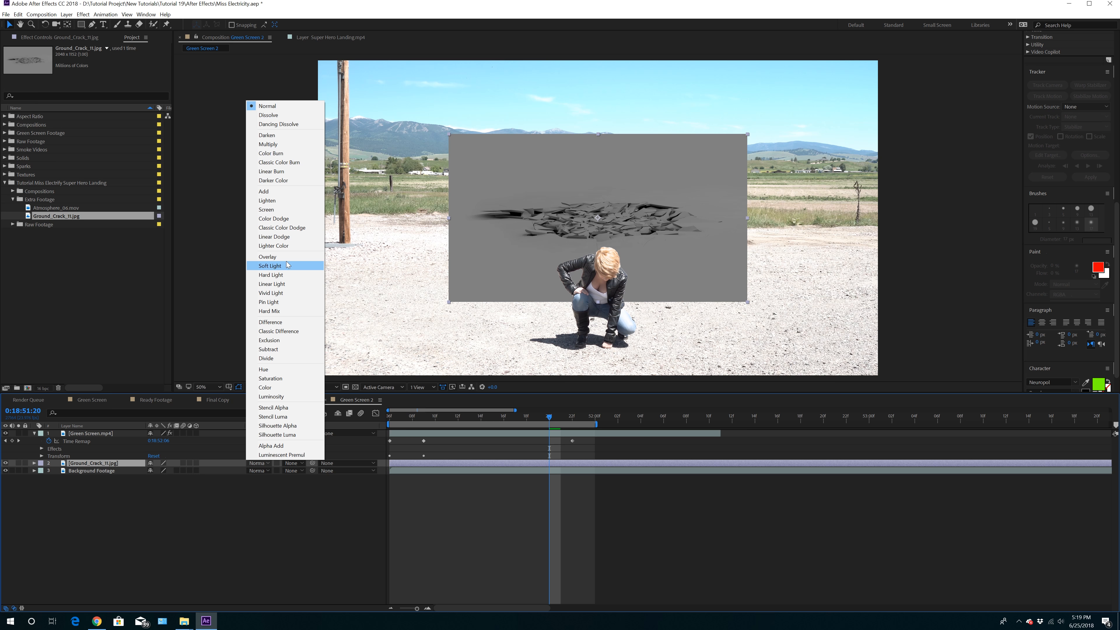
pyautogui.click(284, 276)
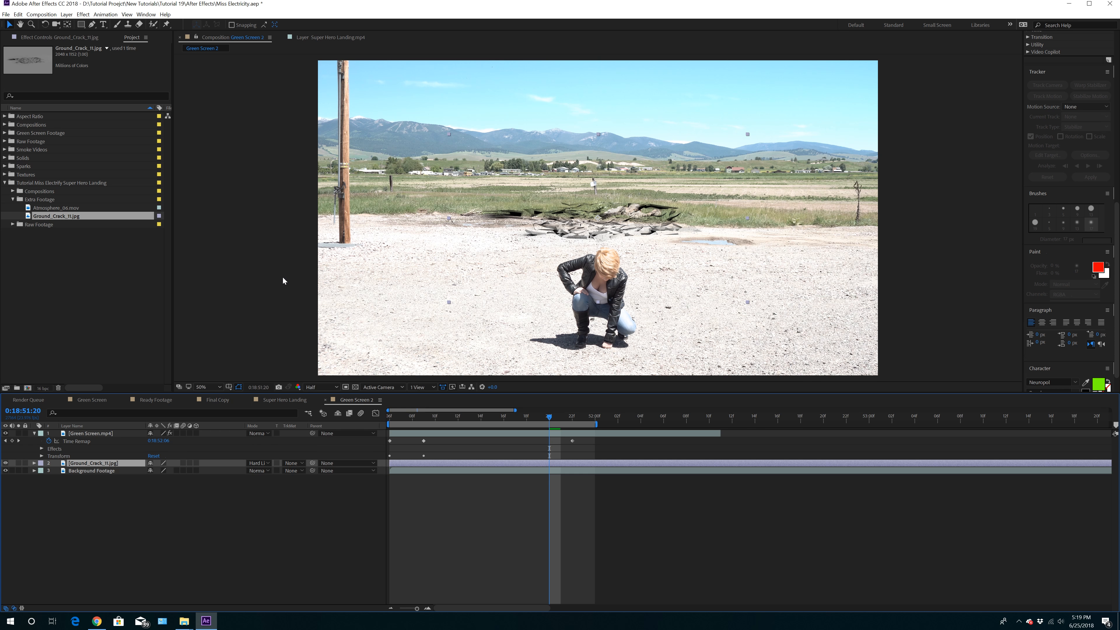
# Try the Soft Light and Linear Light blending modes on the Ground_Crack_11.jpg layer, and return it to Hard Light
pyautogui.click(265, 463)
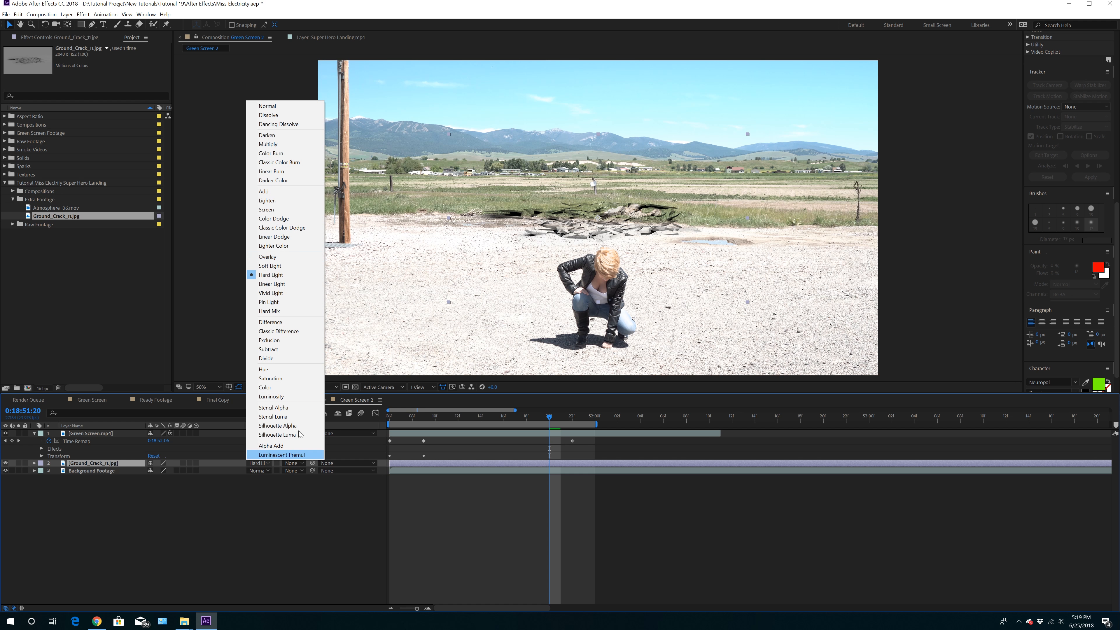
pyautogui.click(281, 267)
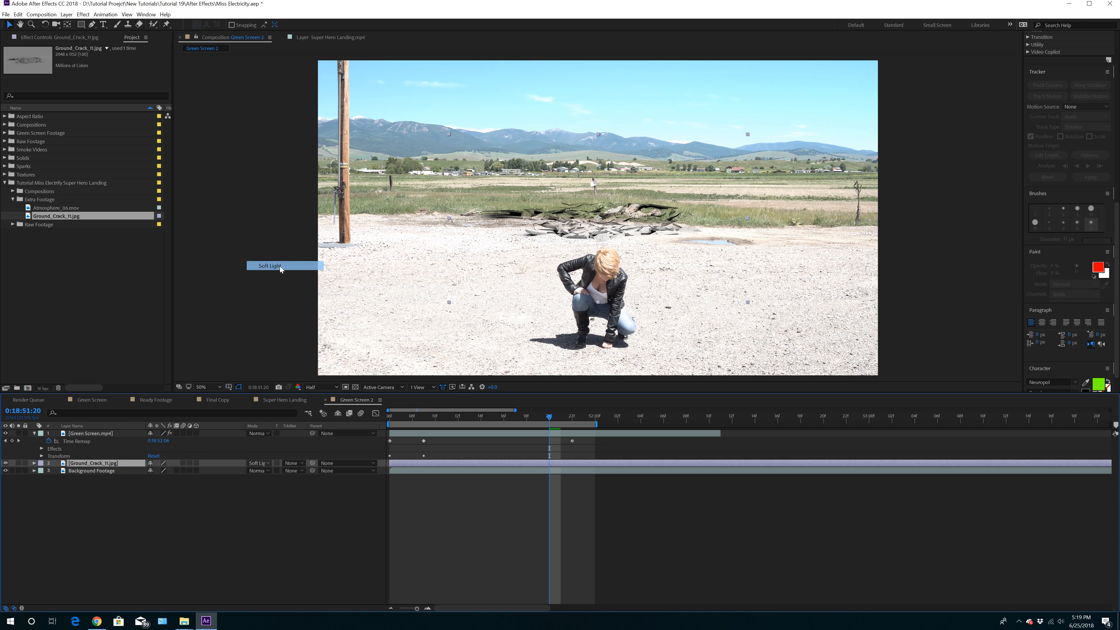
pyautogui.click(259, 462)
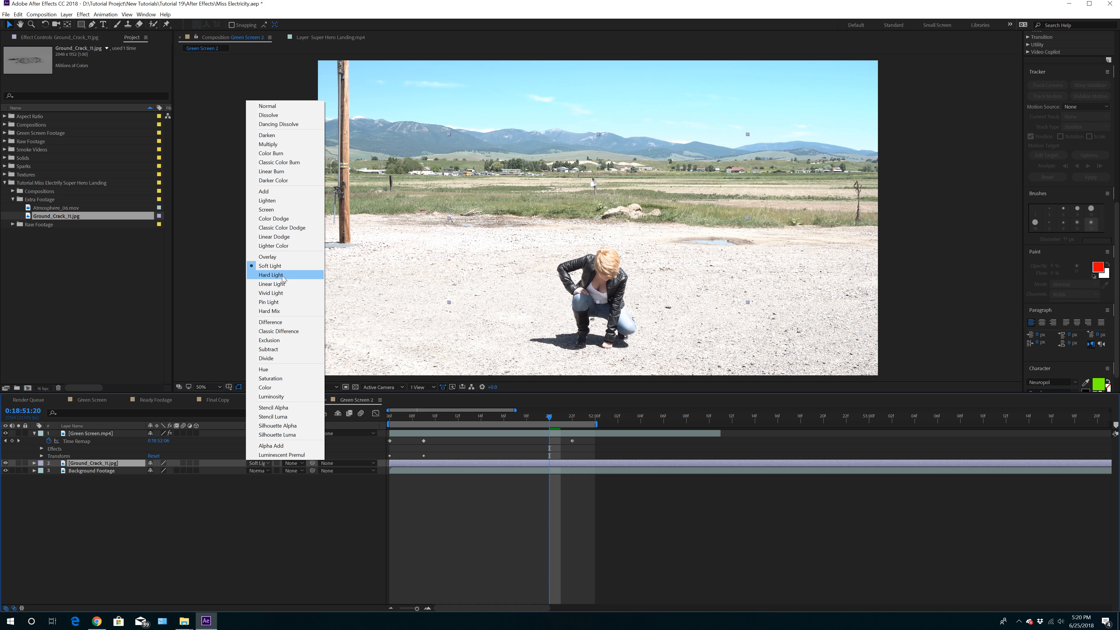
pyautogui.click(281, 284)
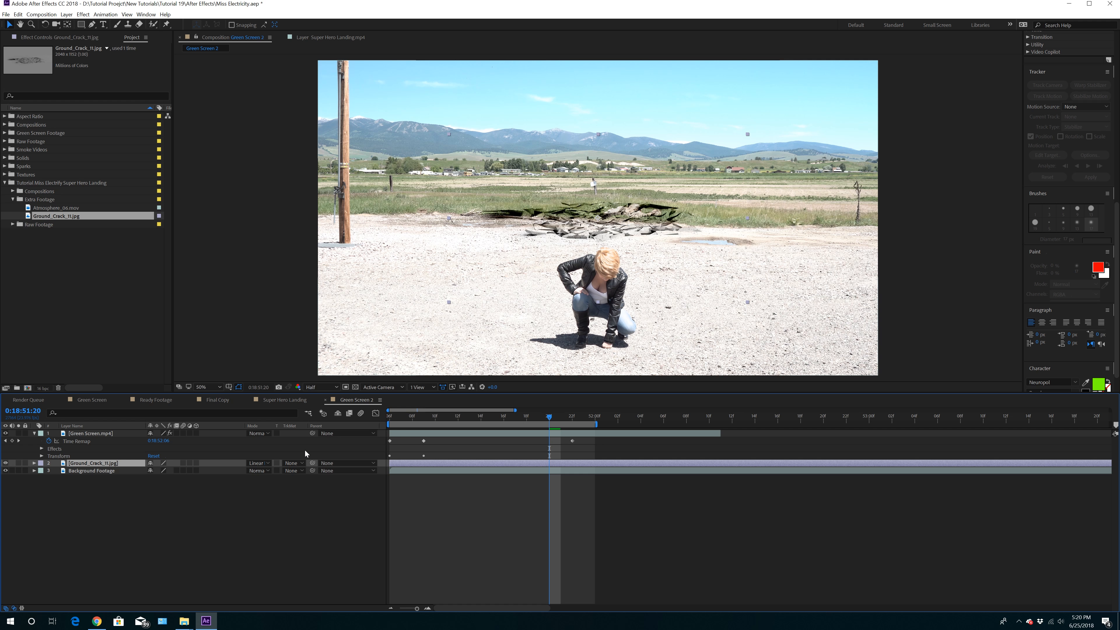
pyautogui.click(270, 465)
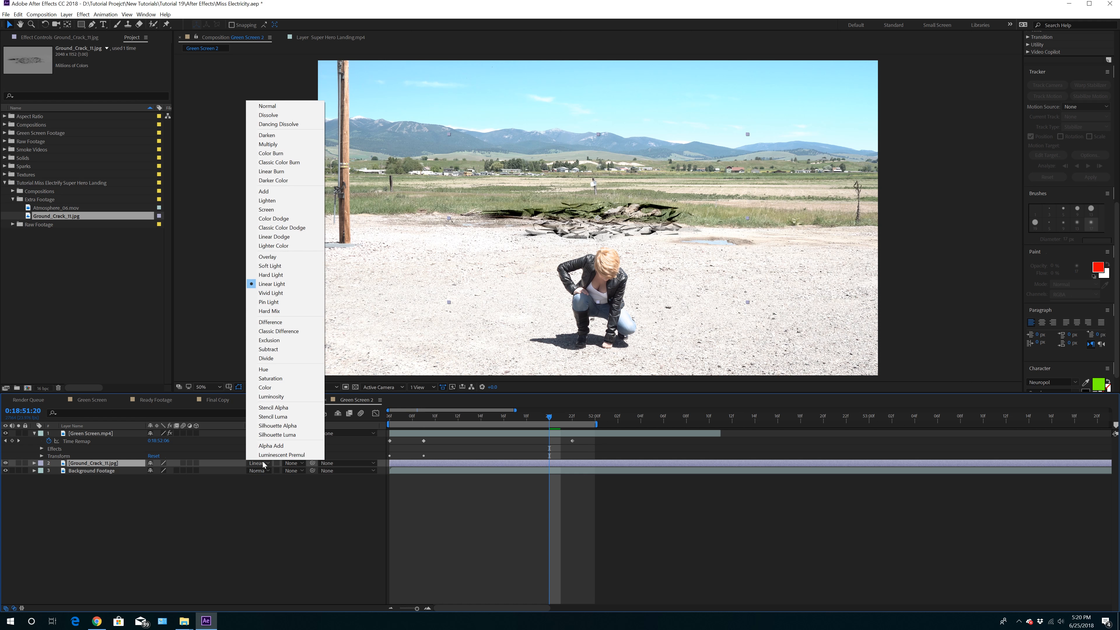
pyautogui.click(278, 278)
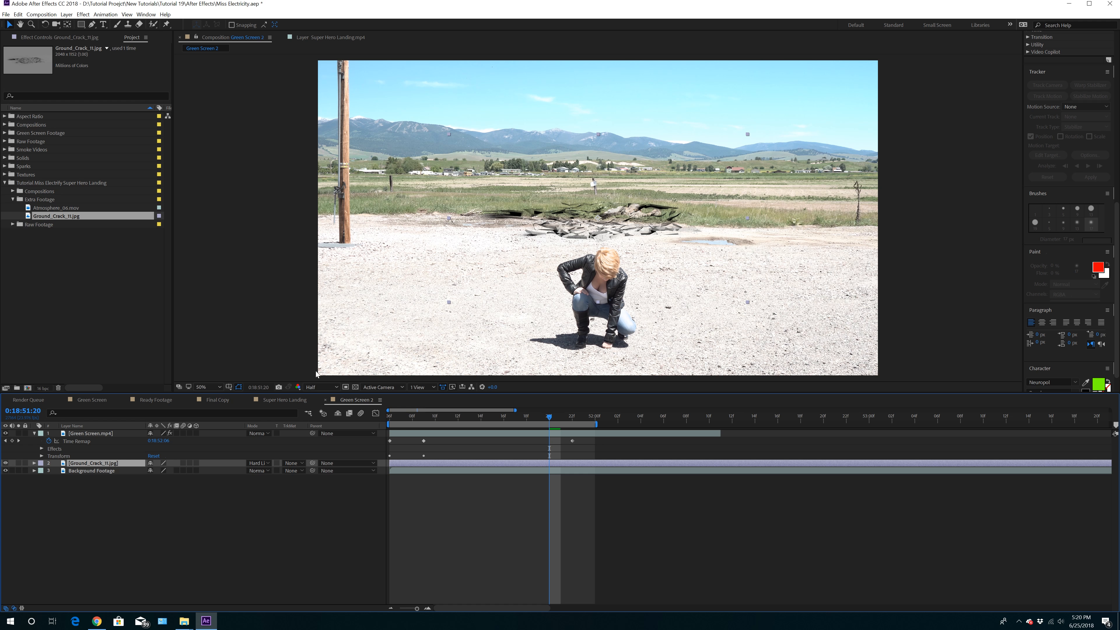
# Set the Ground_Crack_11.jpg layer's blending mode to Linear Light and move the crack onto the ground beneath the crouching woman
pyautogui.click(264, 464)
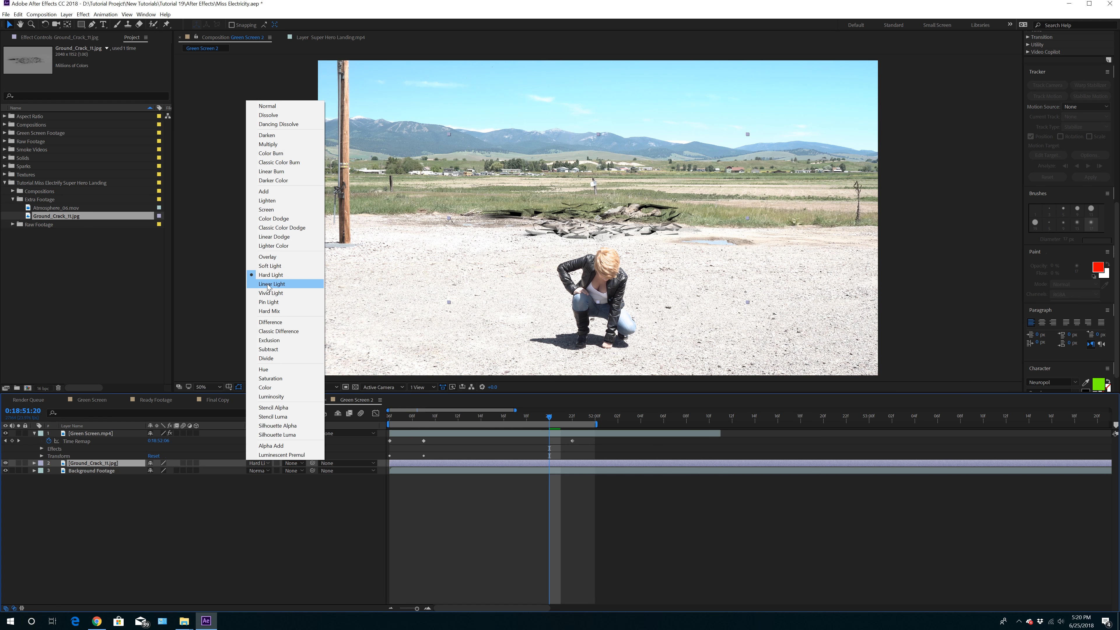
pyautogui.click(269, 285)
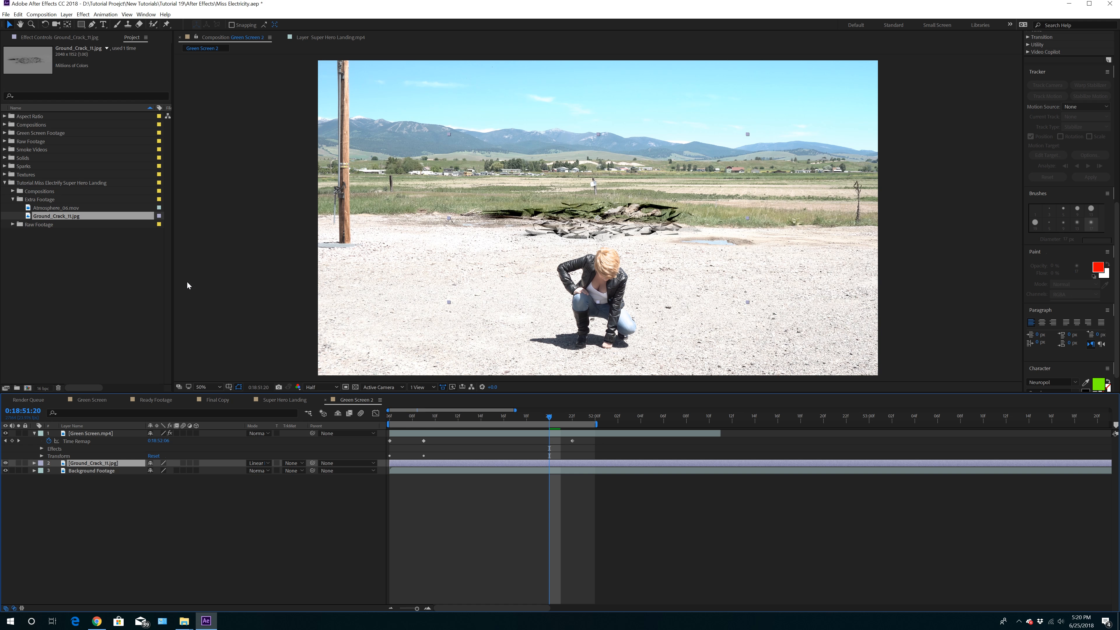
pyautogui.moveTo(599, 218); pyautogui.dragTo(595, 343)
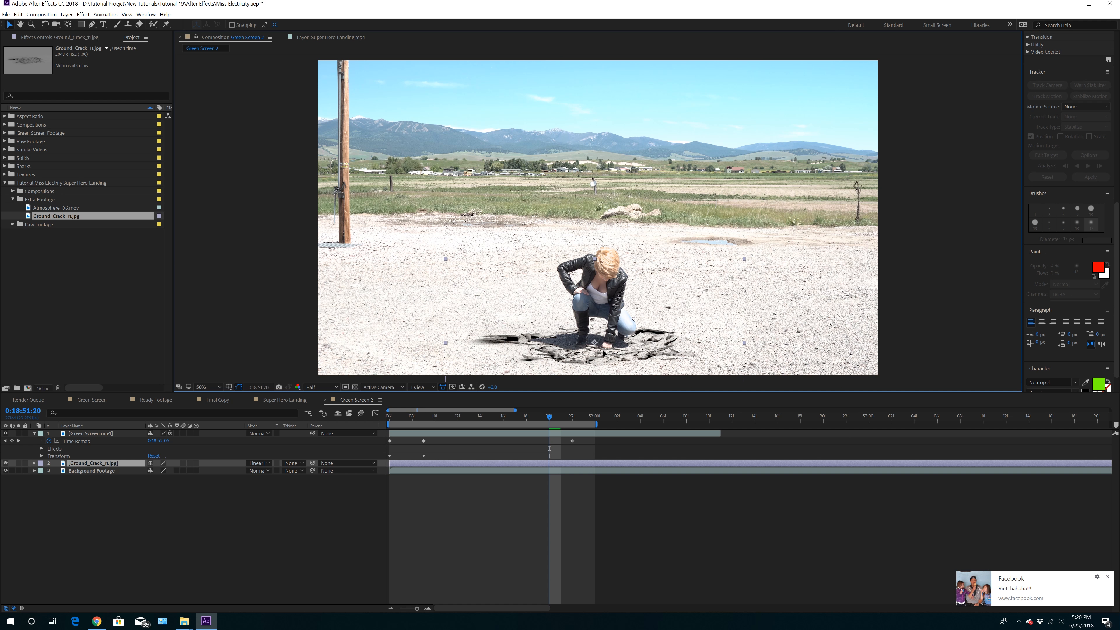
pyautogui.press('Return')
pyautogui.click(1108, 577)
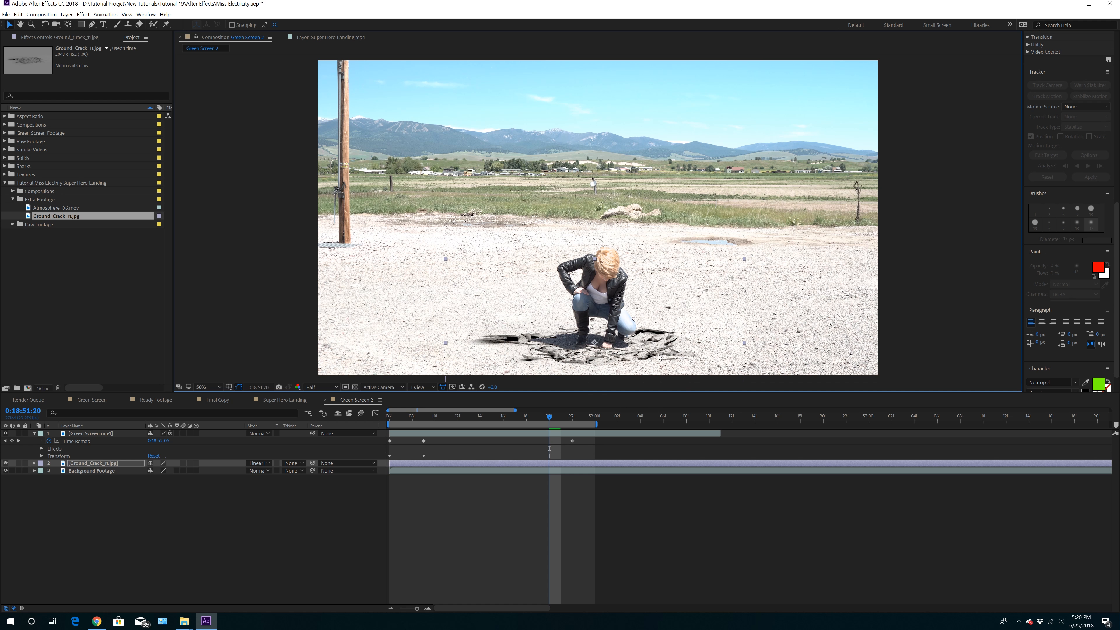
pyautogui.moveTo(595, 345); pyautogui.dragTo(614, 351)
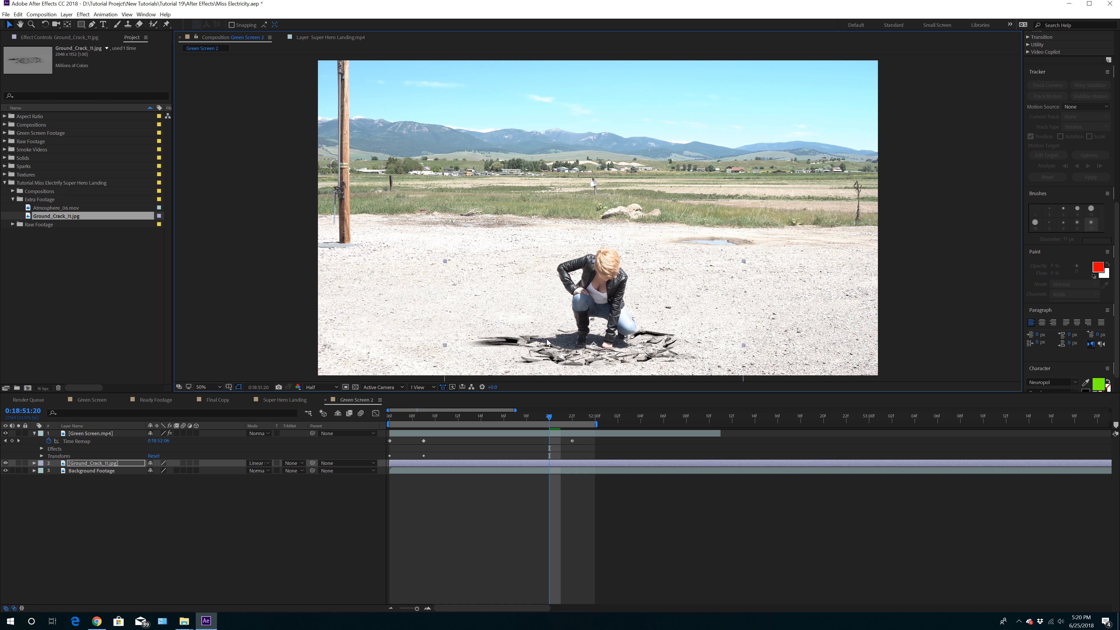
pyautogui.moveTo(595, 360); pyautogui.dragTo(594, 358)
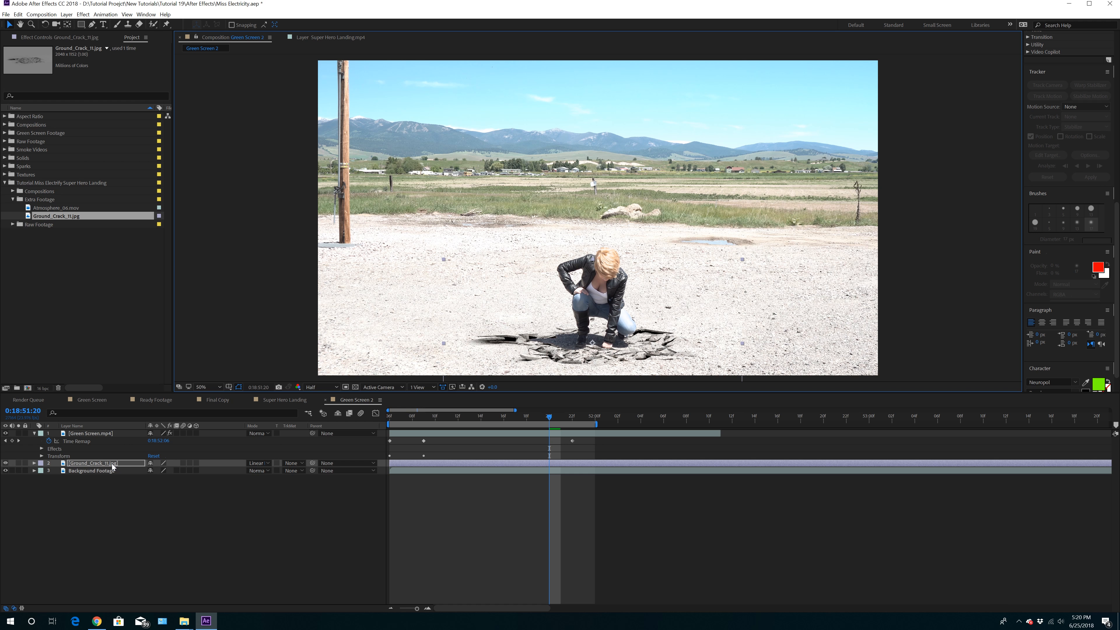
pyautogui.click(257, 463)
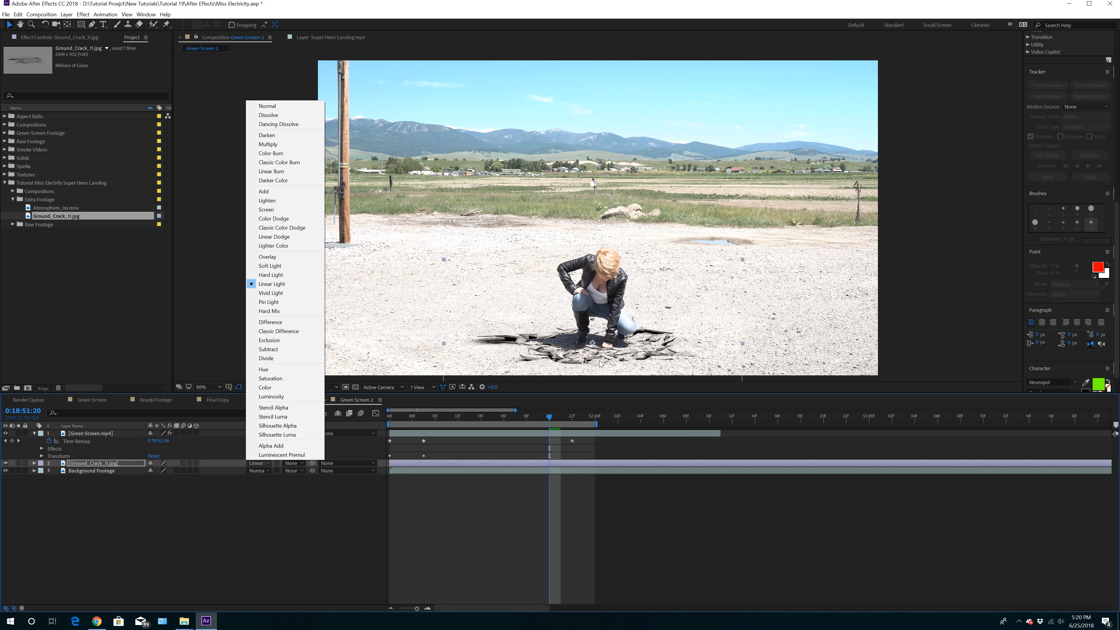
pyautogui.click(197, 522)
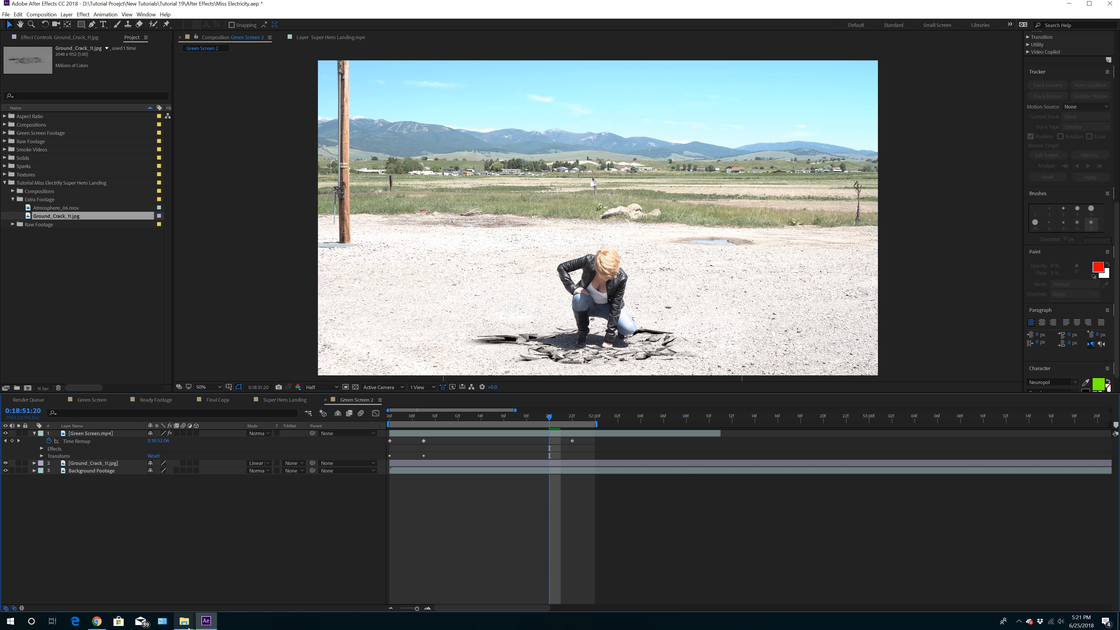
pyautogui.moveTo(184, 620)
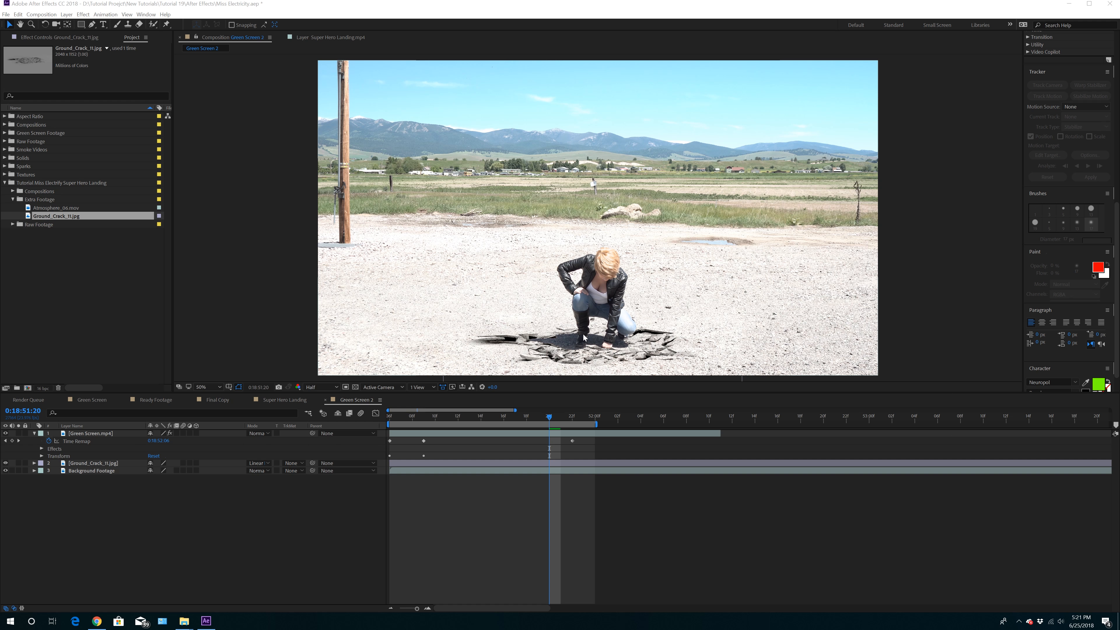
# Shrink the Ground_Crack_11.jpg layer to 46% under the woman's landing foot and trim its start to 0:18:51:10
pyautogui.moveTo(549, 417); pyautogui.dragTo(440, 432)
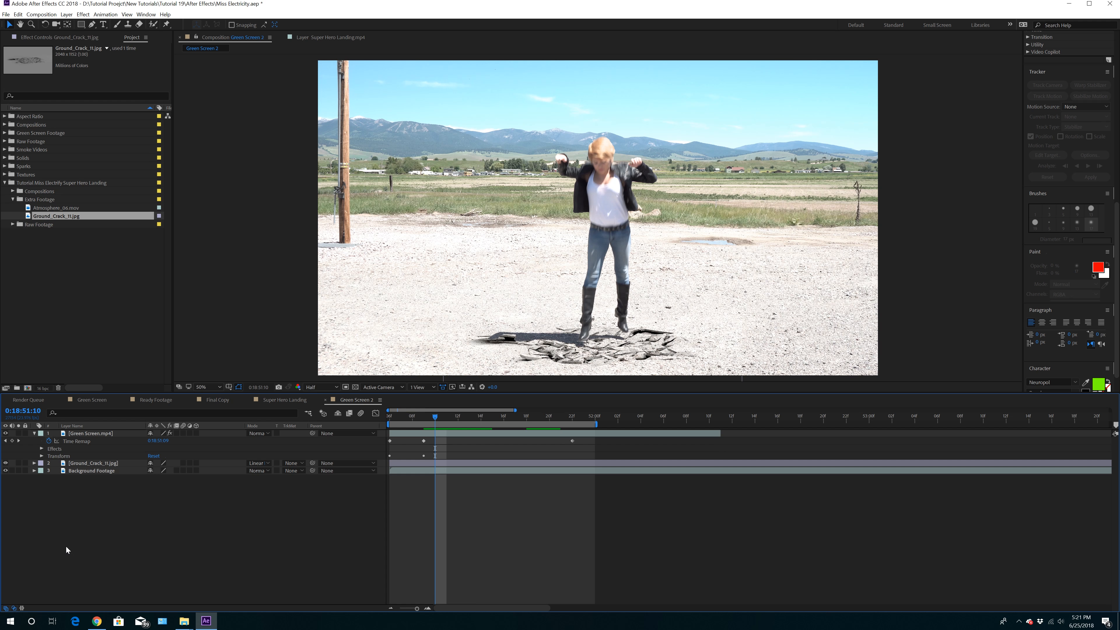
pyautogui.click(104, 464)
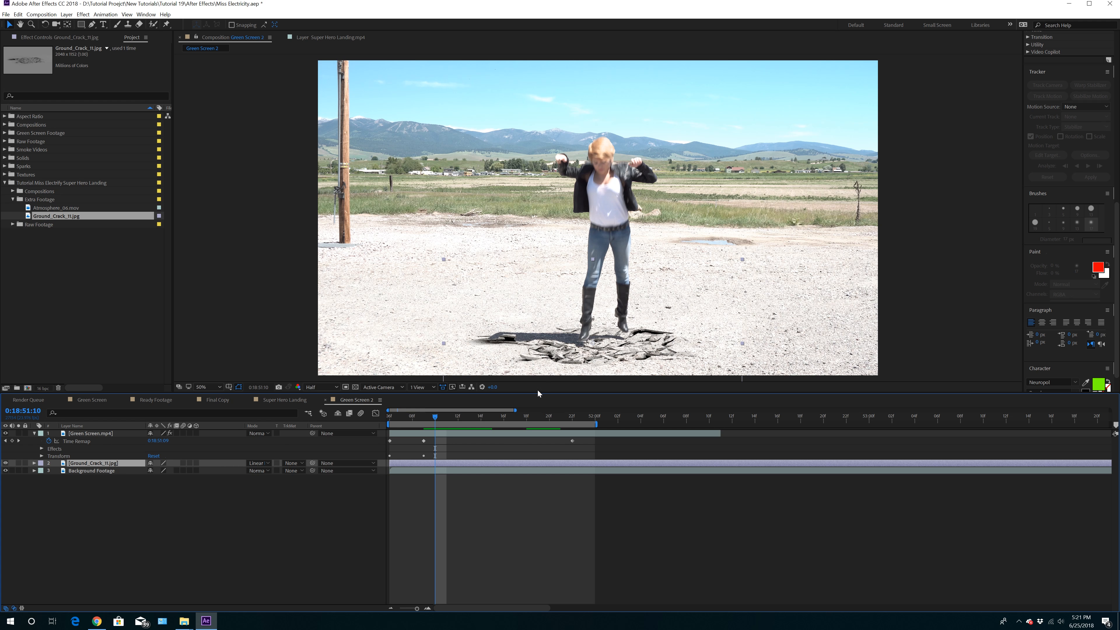
pyautogui.press('s')
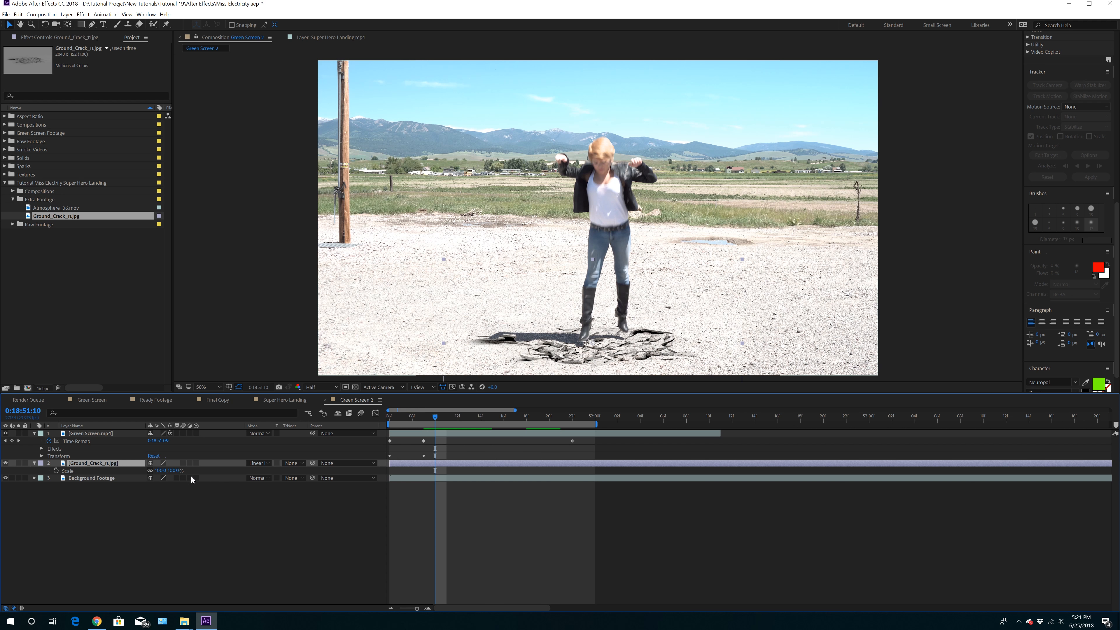
pyautogui.moveTo(162, 471); pyautogui.dragTo(145, 473)
pyautogui.moveTo(608, 359); pyautogui.dragTo(594, 359)
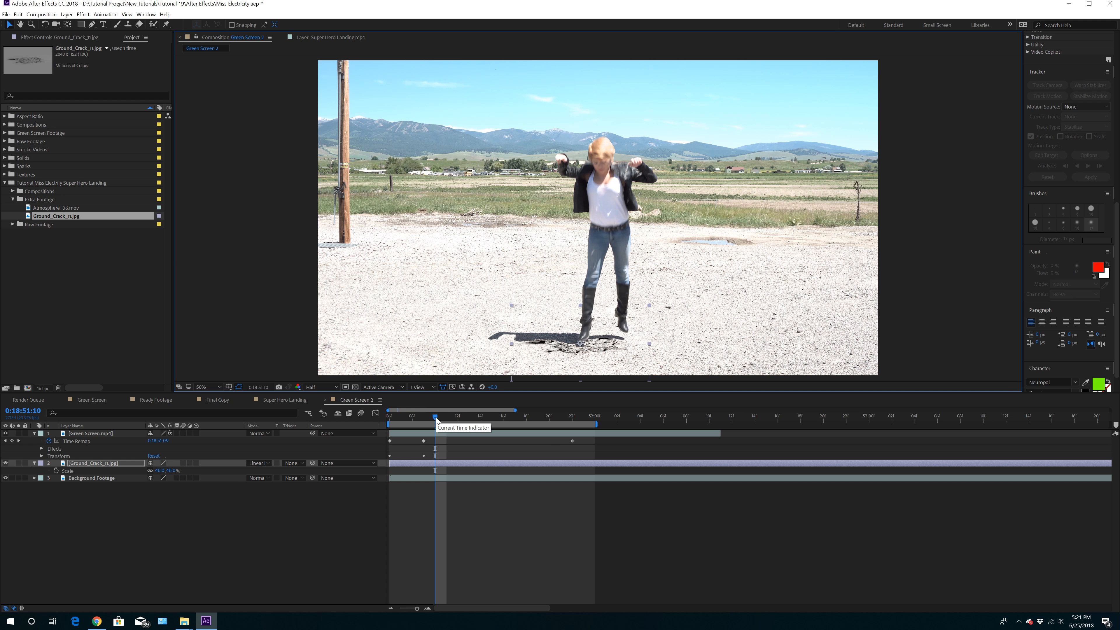
pyautogui.moveTo(391, 463); pyautogui.dragTo(434, 466)
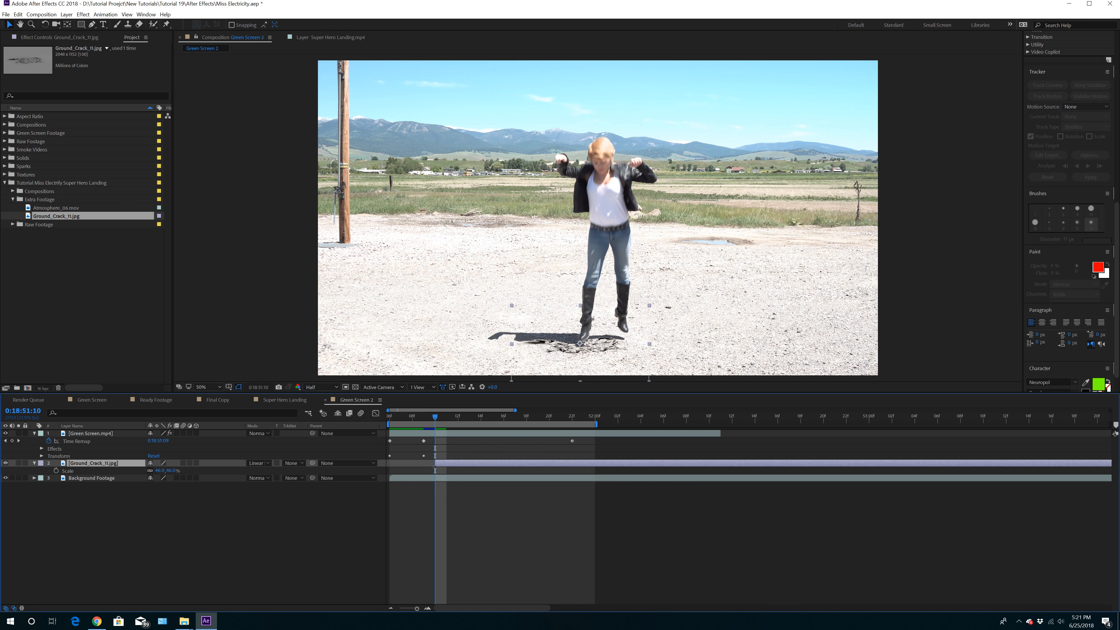
# At 0:18:51:11, duplicate the ground crack layer and move the copy under the woman's other foot
pyautogui.moveTo(434, 418); pyautogui.dragTo(446, 419)
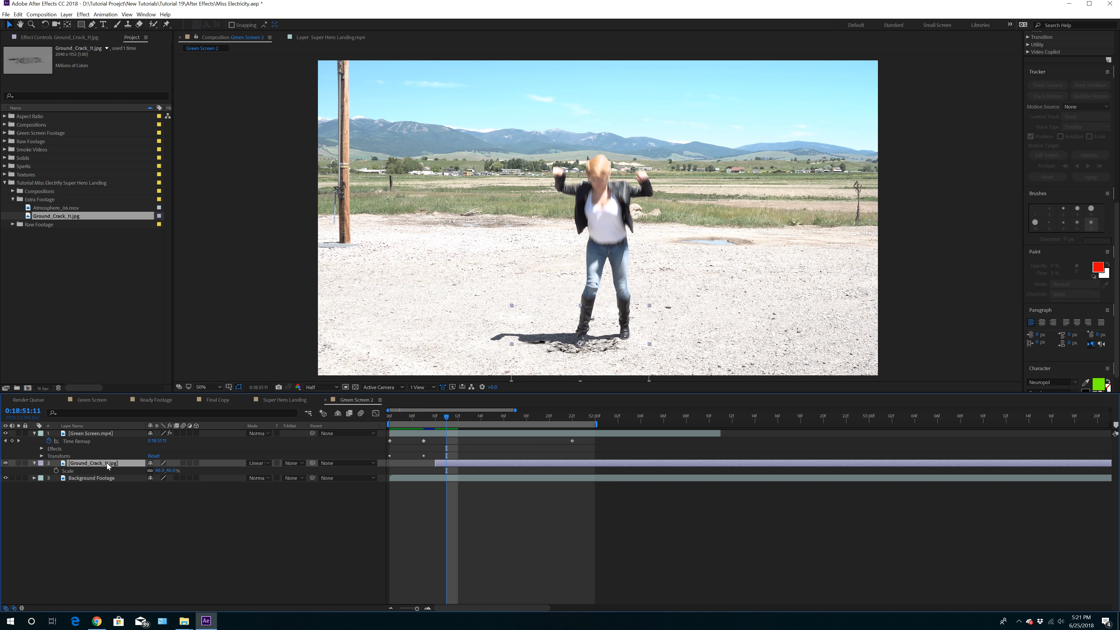
pyautogui.hotkey('ctrl', 'd')
pyautogui.moveTo(594, 351); pyautogui.dragTo(641, 342)
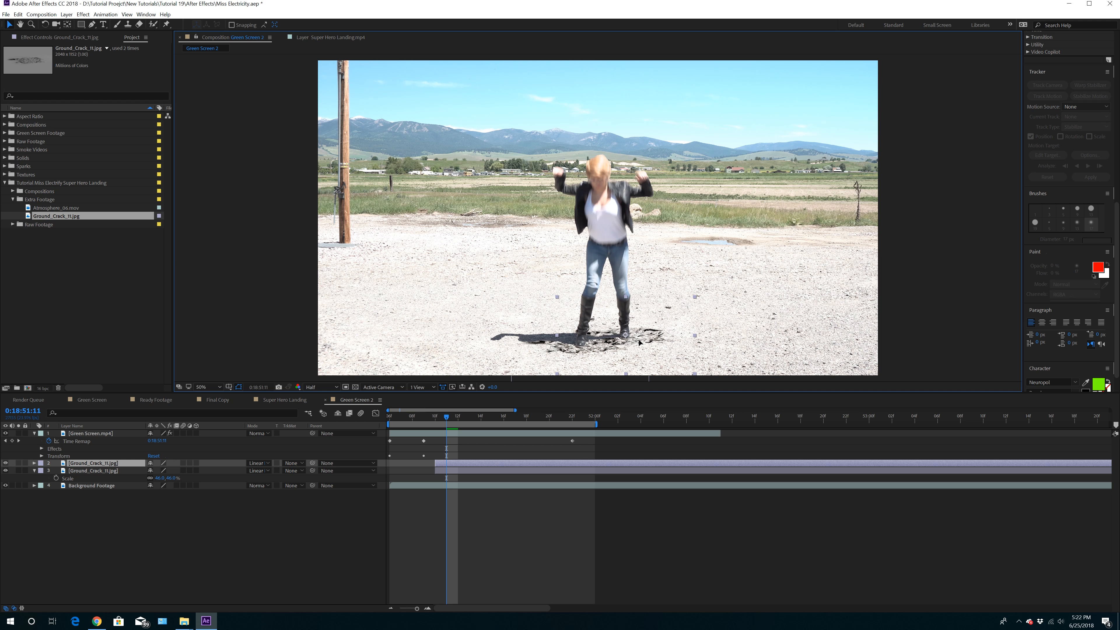
# Set the original crack layer's scale to 40% and trim the start of its copy to 0:18:51:11
pyautogui.moveTo(159, 478); pyautogui.dragTo(156, 477)
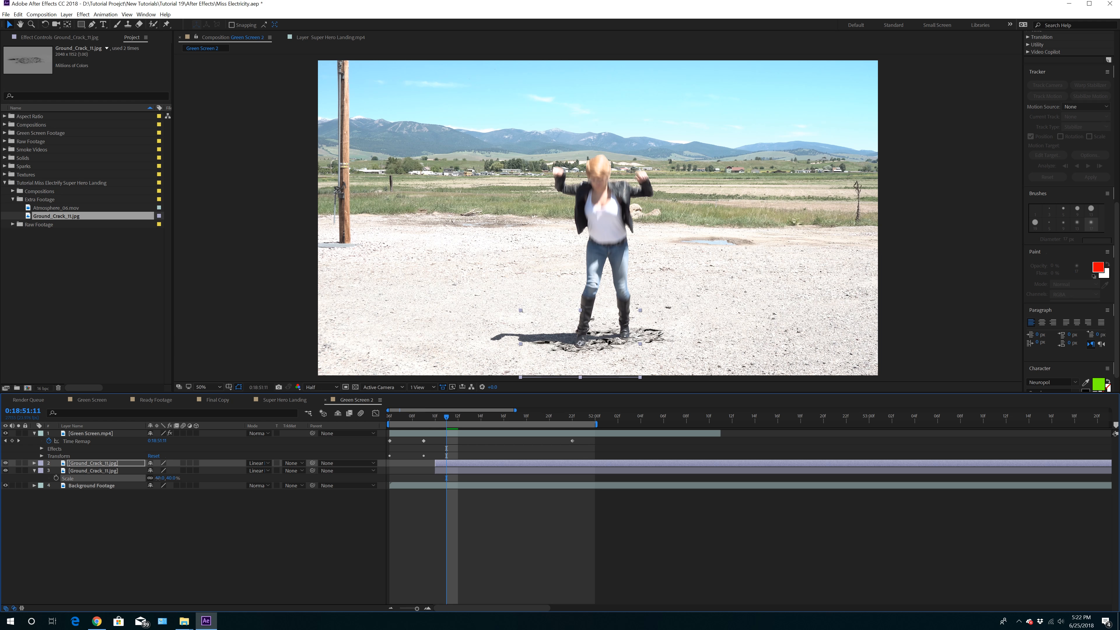
pyautogui.moveTo(158, 478); pyautogui.dragTo(158, 478)
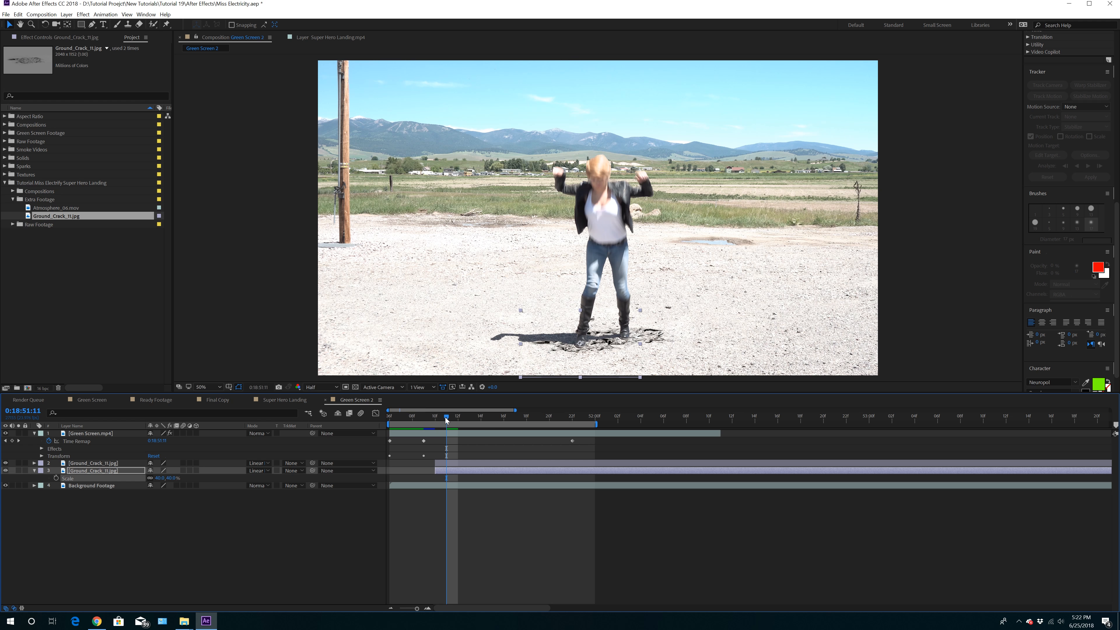
pyautogui.click(456, 463)
pyautogui.hotkey('alt', '[')
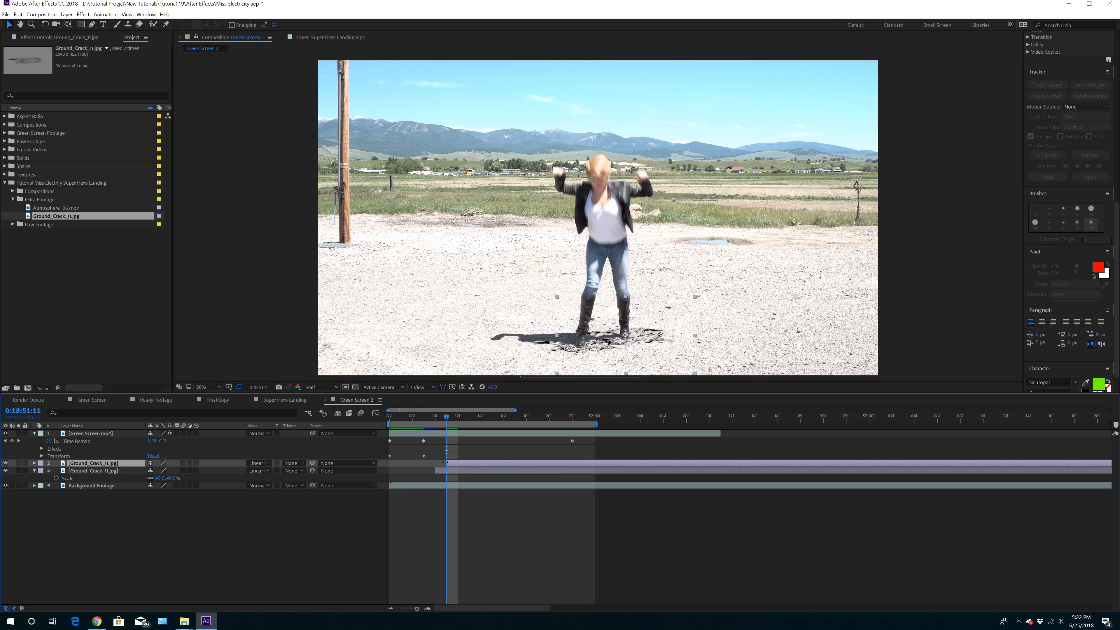
# Duplicate the upper crack layer and trim the new copy's start to 0:18:51:15
pyautogui.moveTo(445, 417); pyautogui.dragTo(488, 424)
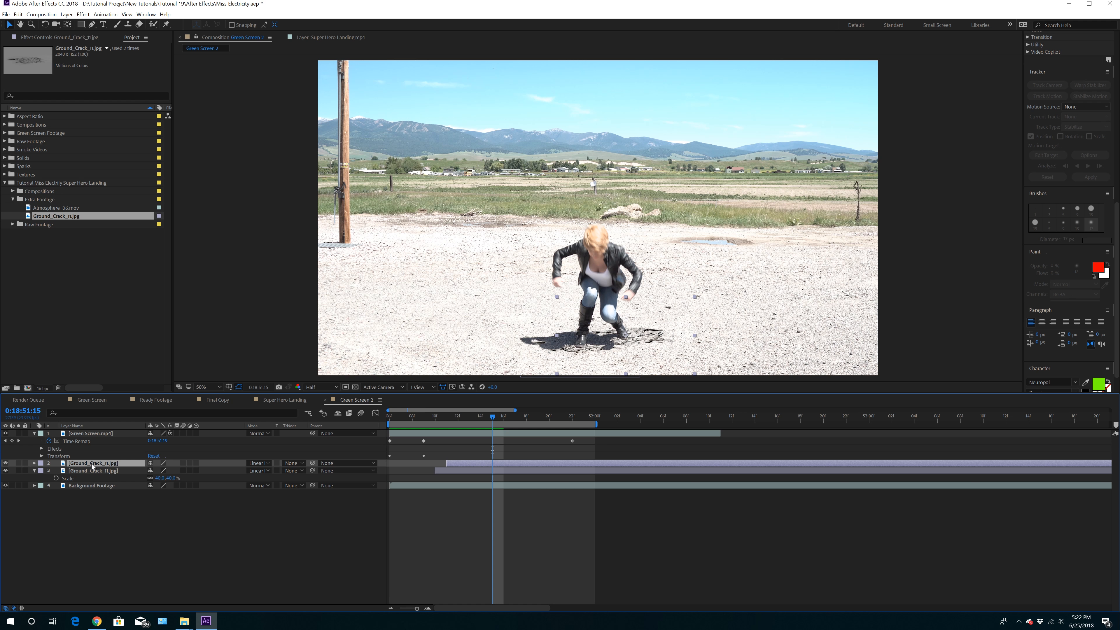
pyautogui.hotkey('ctrl', 'd')
pyautogui.moveTo(448, 463); pyautogui.dragTo(492, 464)
# Scale the crack copy starting at 0:18:51:15 to 120% and center it beneath the woman
pyautogui.press('s')
pyautogui.moveTo(157, 470); pyautogui.dragTo(181, 467)
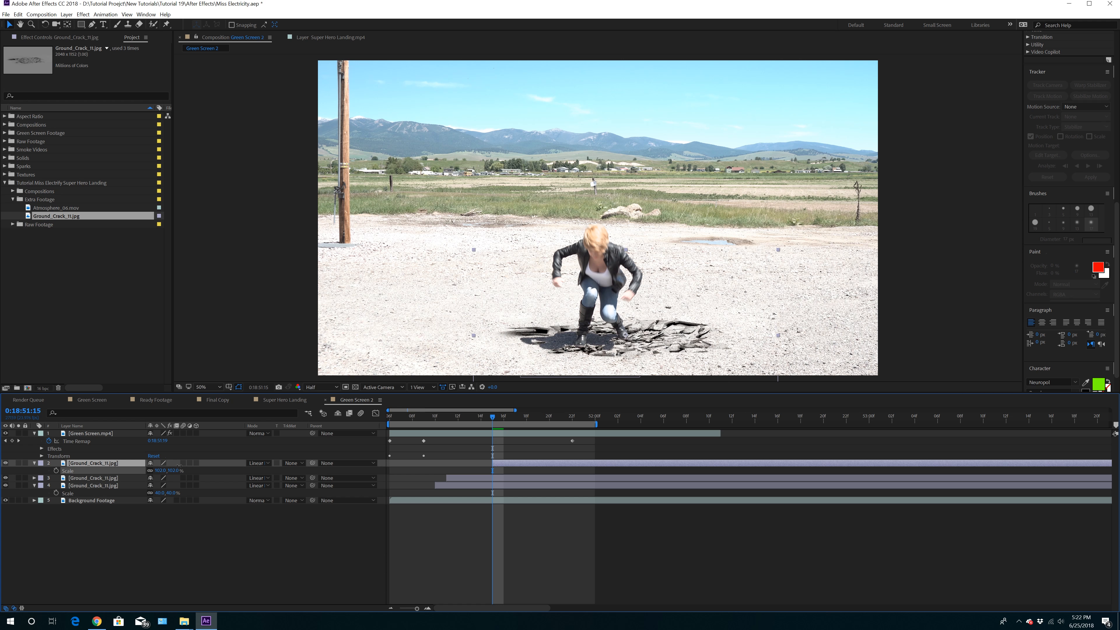
pyautogui.click(160, 470)
pyautogui.press('Return')
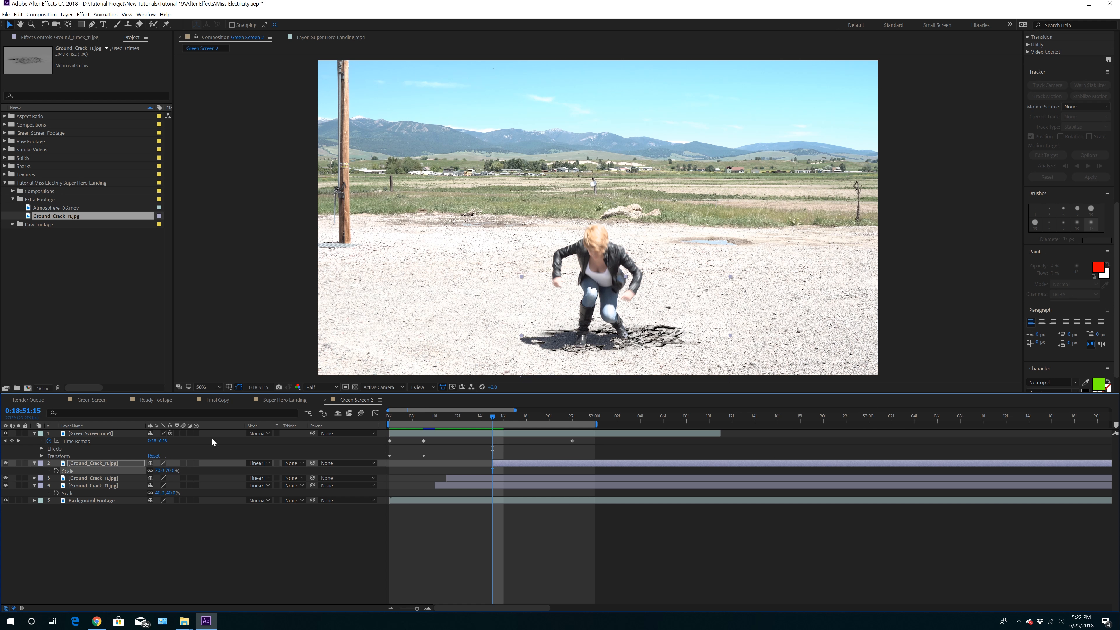
pyautogui.moveTo(692, 369); pyautogui.dragTo(663, 372)
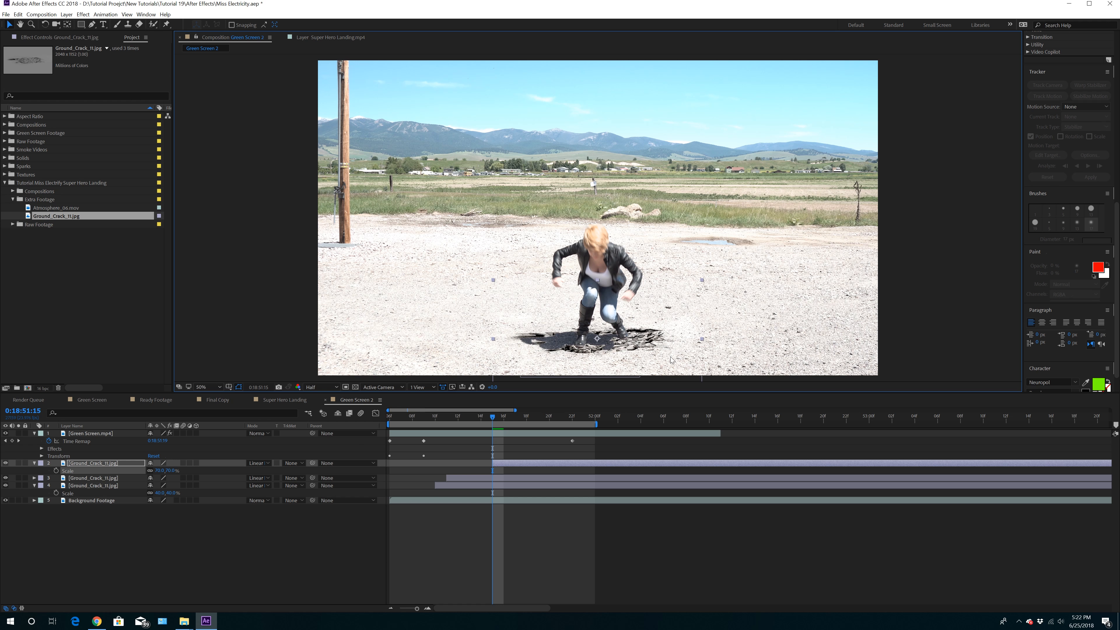
pyautogui.moveTo(160, 470); pyautogui.dragTo(170, 473)
pyautogui.click(158, 470)
pyautogui.write('120')
pyautogui.press('Return')
pyautogui.moveTo(649, 340); pyautogui.dragTo(646, 339)
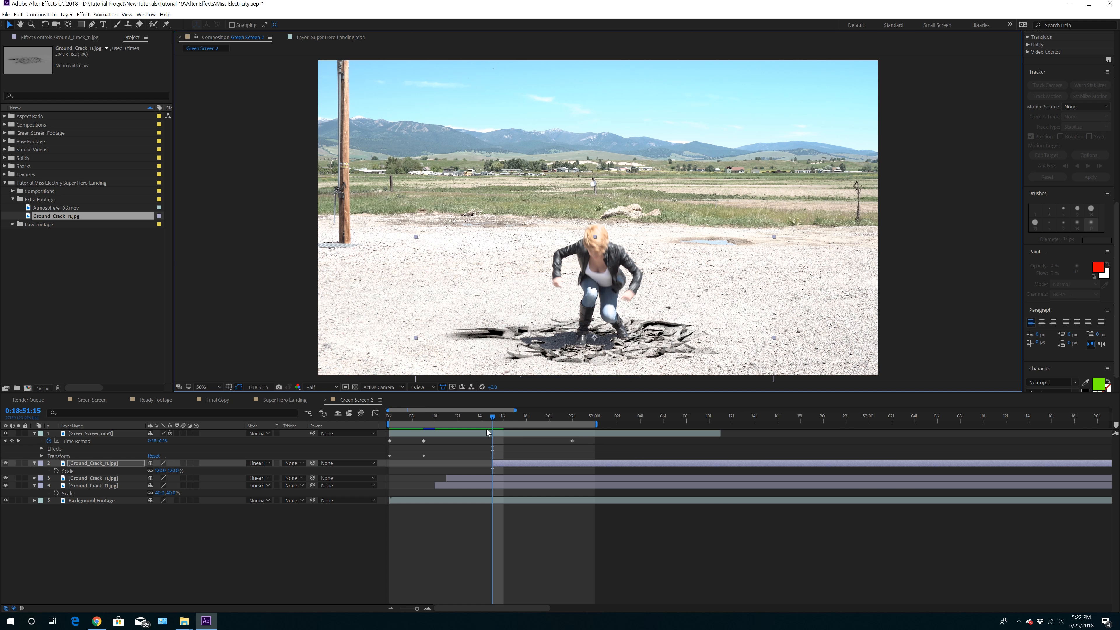
# Duplicate the 120% crack layer and trim the new copy's start to 0:18:51:20
pyautogui.moveTo(493, 417); pyautogui.dragTo(548, 422)
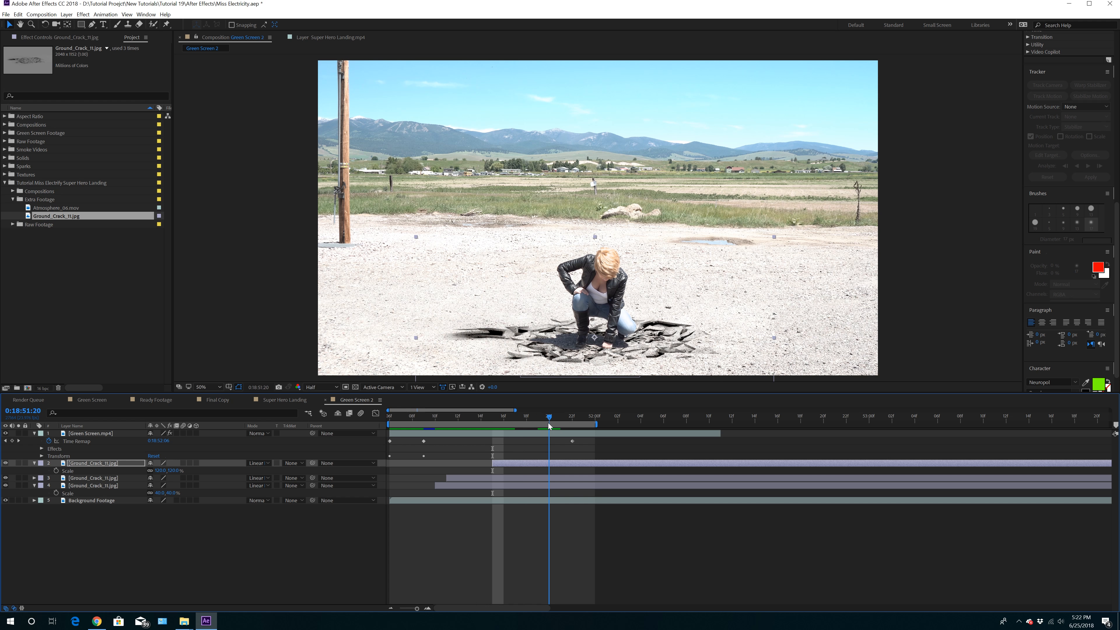
pyautogui.click(556, 462)
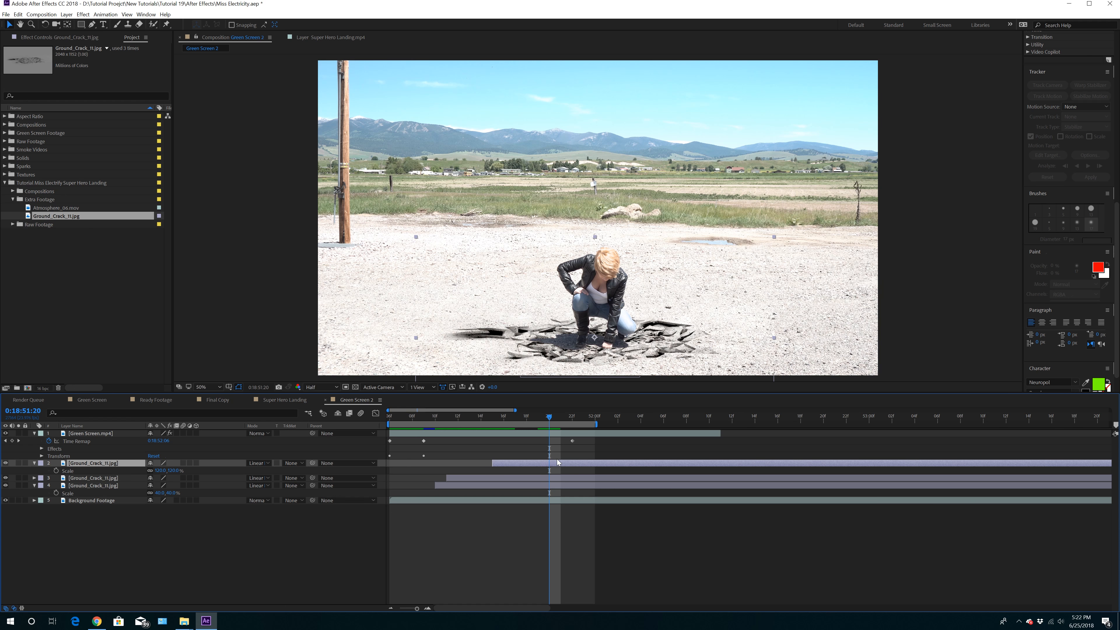
pyautogui.hotkey('ctrl', 'd')
pyautogui.moveTo(494, 462); pyautogui.dragTo(549, 462)
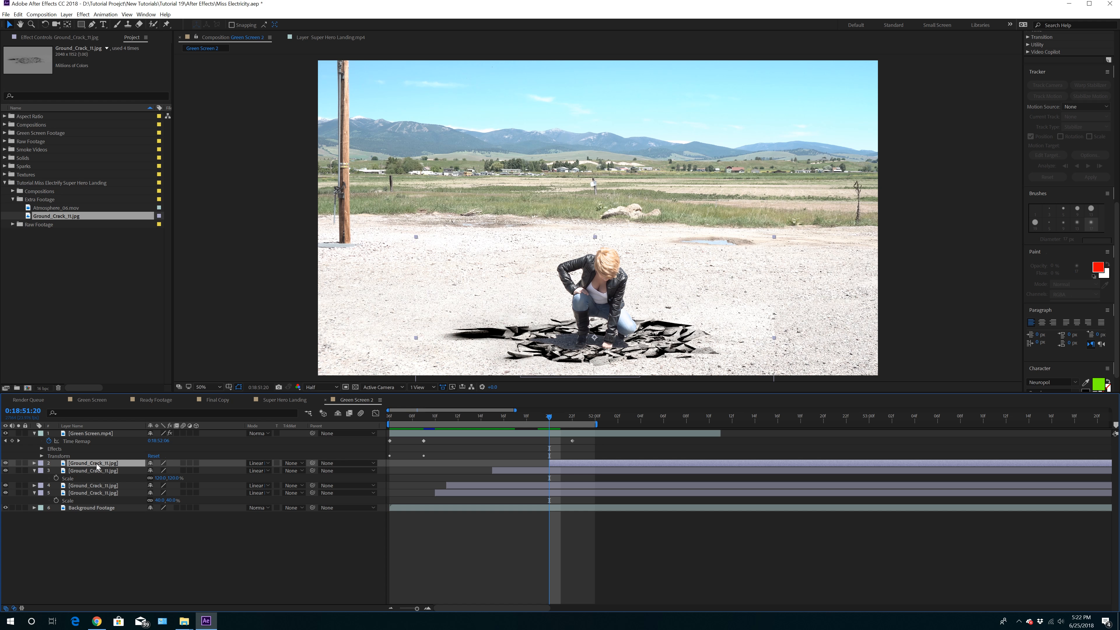
# Enlarge the topmost crack copy to a scale of 180%
pyautogui.press('s')
pyautogui.click(163, 470)
pyautogui.write('168')
pyautogui.press('Return')
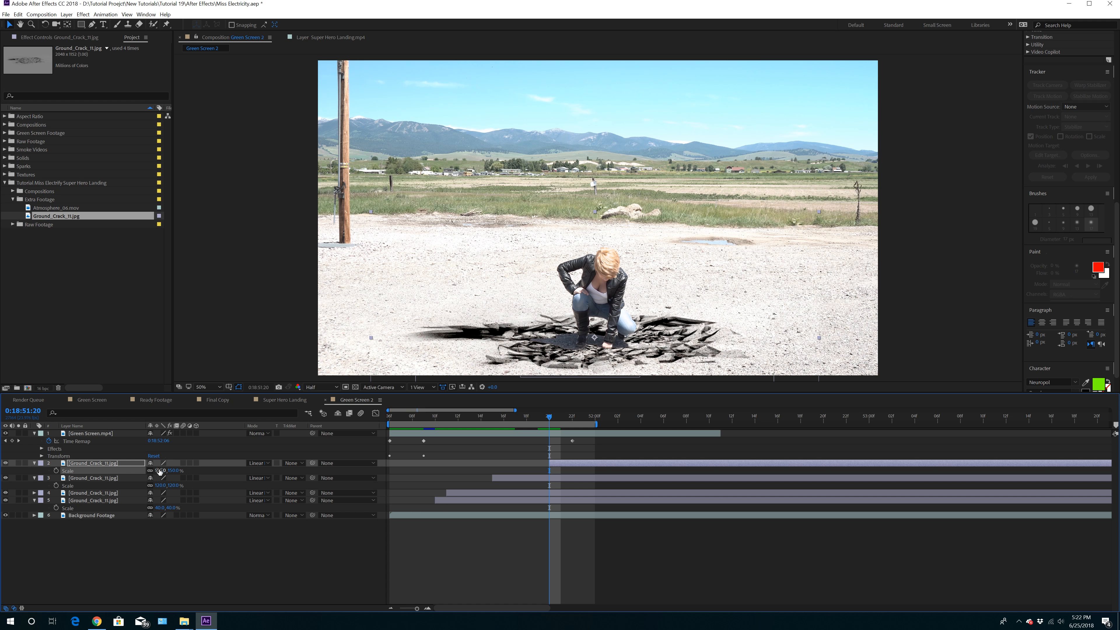
pyautogui.moveTo(167, 470); pyautogui.dragTo(161, 475)
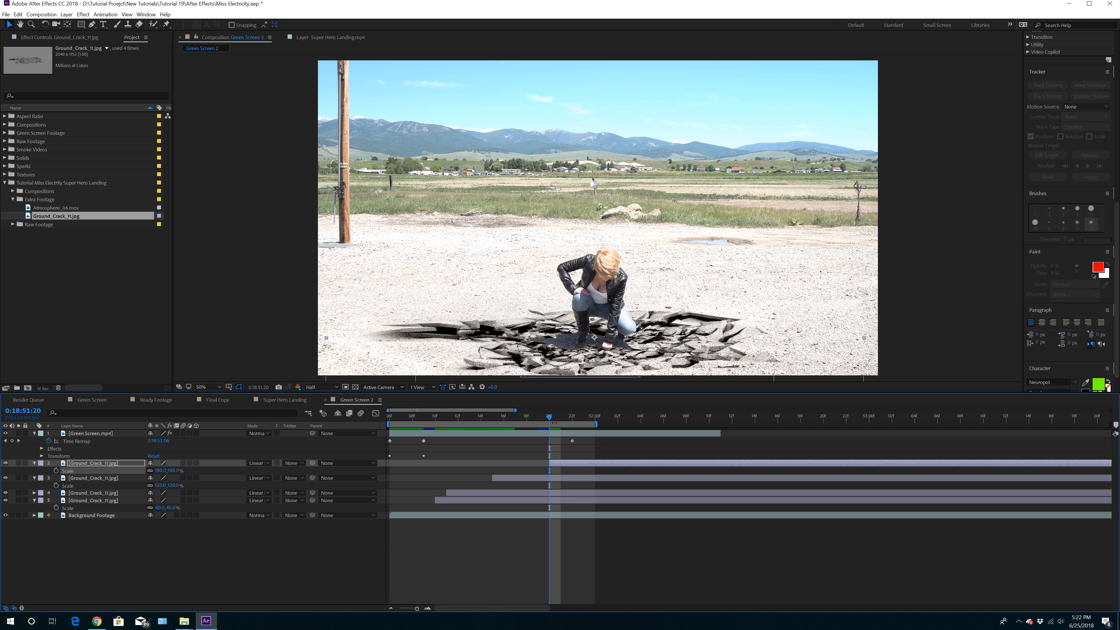
# Extend the start of the 180% crack layer one frame earlier to 0:18:51:19 and check the change between frames
pyautogui.moveTo(550, 415)
pyautogui.mouseDown()
pyautogui.moveTo(371, 436)
pyautogui.moveTo(545, 424)
pyautogui.moveTo(525, 426)
pyautogui.moveTo(534, 425)
pyautogui.mouseUp()
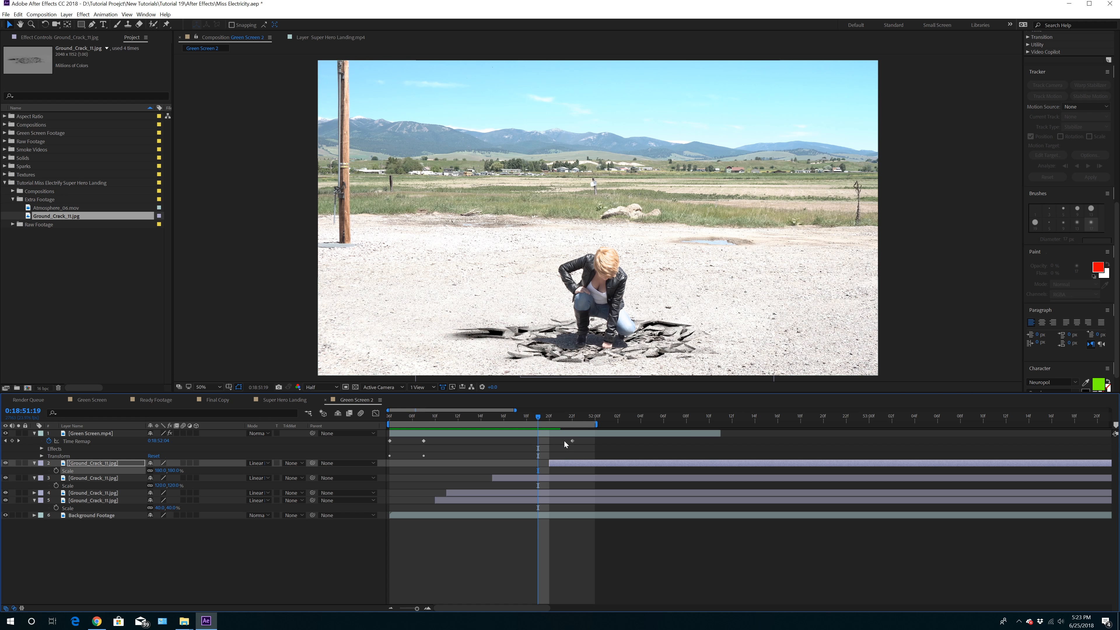
pyautogui.moveTo(562, 464); pyautogui.dragTo(551, 463)
pyautogui.moveTo(546, 422)
pyautogui.mouseDown()
pyautogui.moveTo(402, 425)
pyautogui.moveTo(549, 434)
pyautogui.mouseUp()
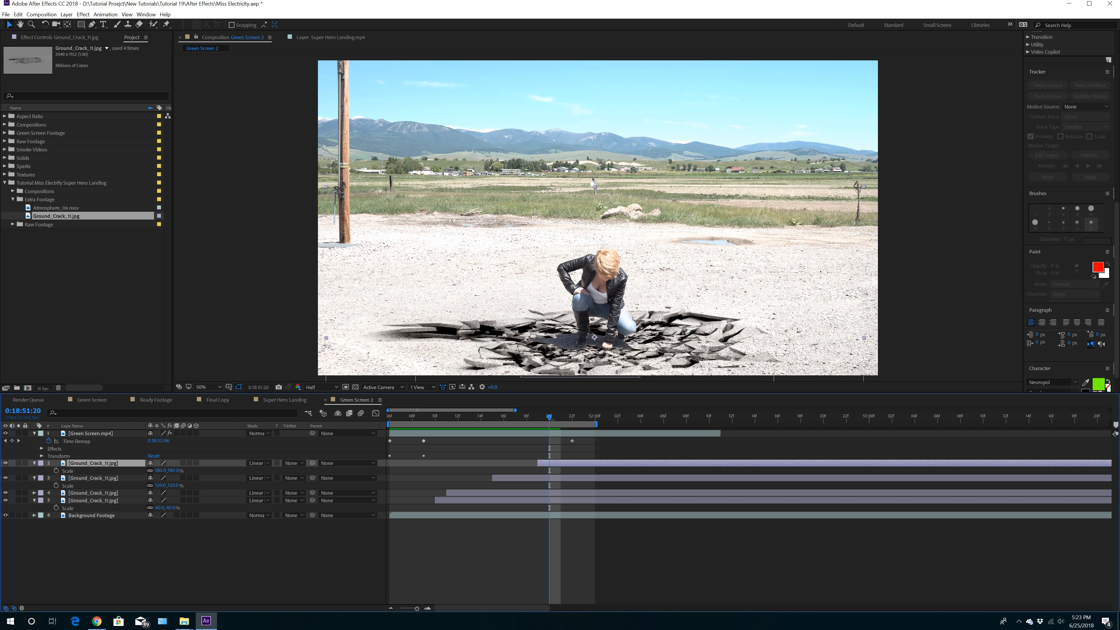
pyautogui.moveTo(549, 416)
pyautogui.mouseDown()
pyautogui.moveTo(381, 434)
pyautogui.moveTo(531, 429)
pyautogui.moveTo(544, 431)
pyautogui.moveTo(388, 435)
pyautogui.moveTo(555, 439)
pyautogui.moveTo(411, 435)
pyautogui.moveTo(537, 425)
pyautogui.mouseUp()
# Collapse the expanded properties of the ground crack layers and the Green Screen.mp4 layer in the timeline
pyautogui.click(34, 463)
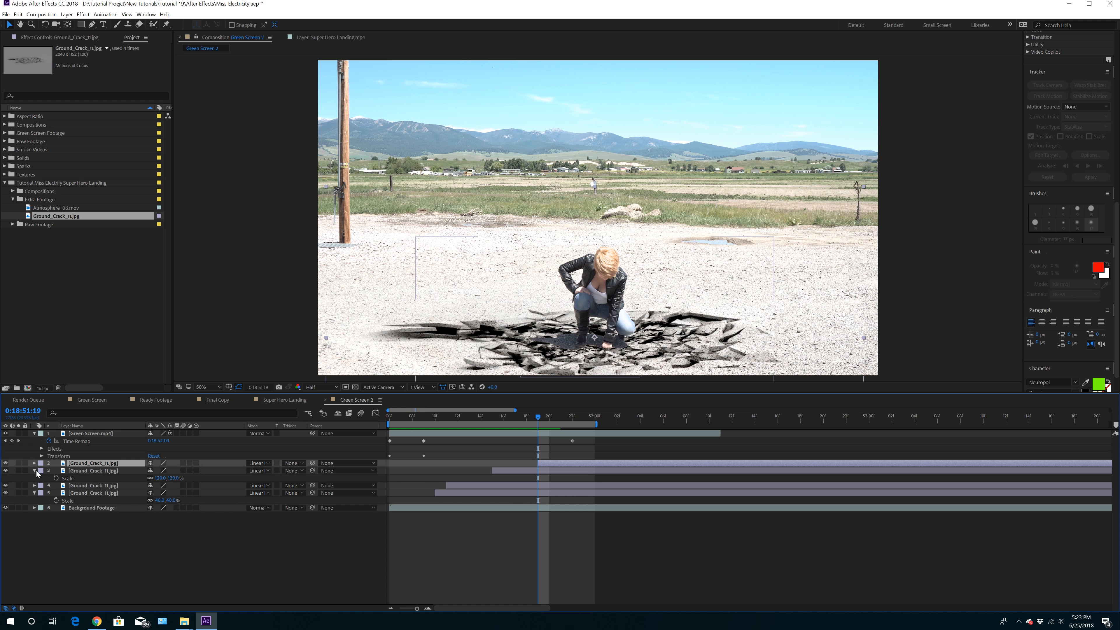
pyautogui.click(34, 470)
pyautogui.click(34, 485)
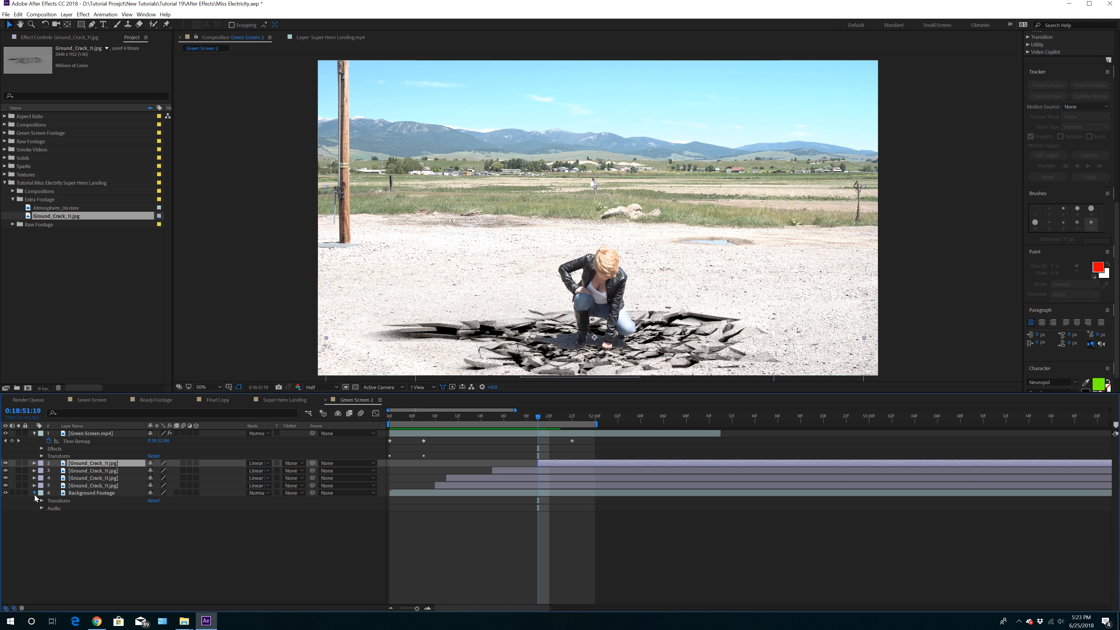
pyautogui.click(34, 434)
# Add the Atmosphere smoke clip as the topmost layer and scale it up to fill the frame
pyautogui.moveTo(49, 207); pyautogui.dragTo(106, 434)
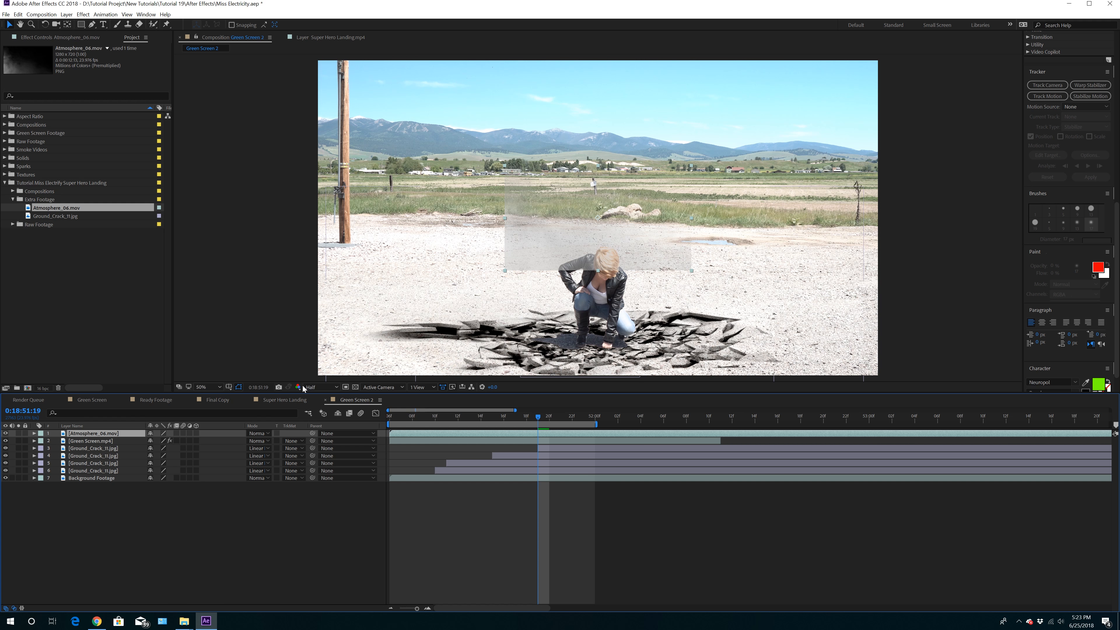
pyautogui.press('s')
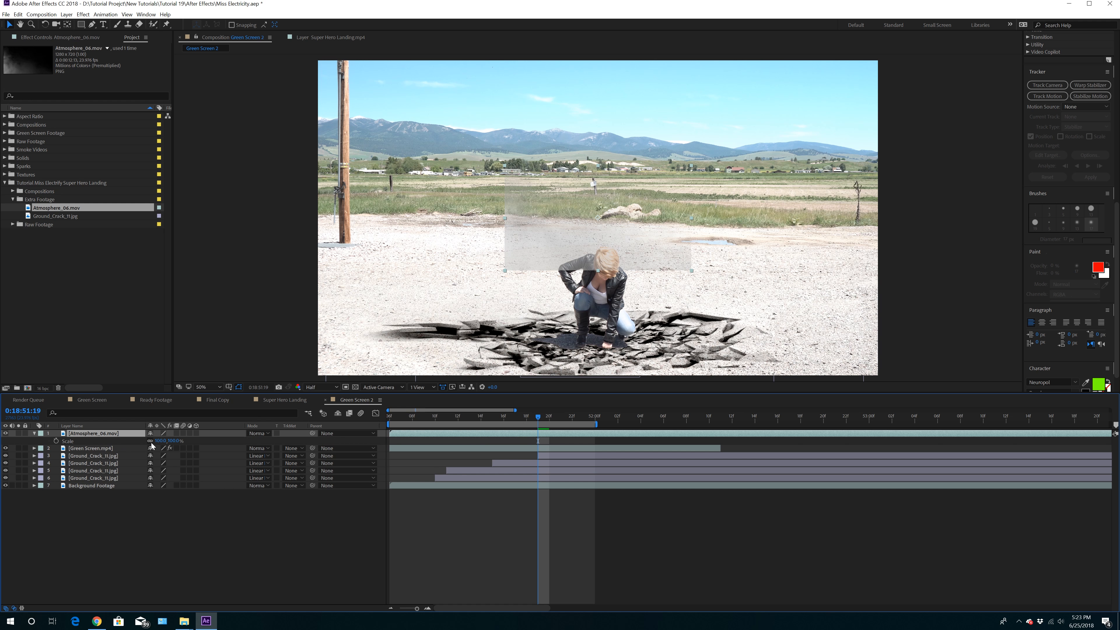
pyautogui.moveTo(160, 440); pyautogui.dragTo(245, 438)
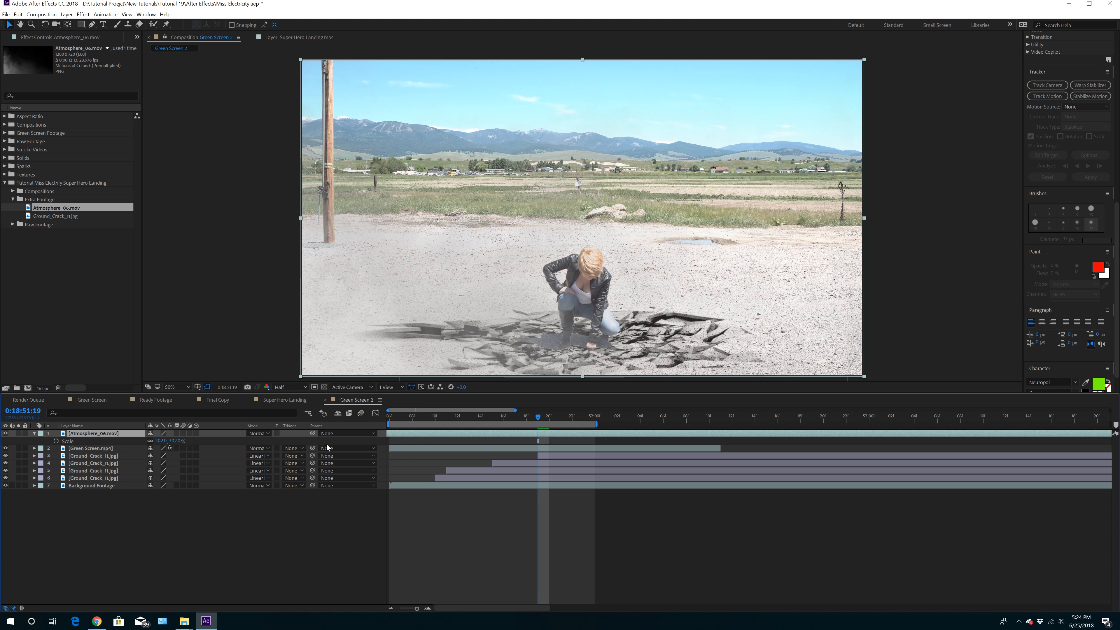
# Hide all layers beneath the smoke layer to examine the smoke on its own along the timeline
pyautogui.moveTo(5, 449); pyautogui.dragTo(5, 485)
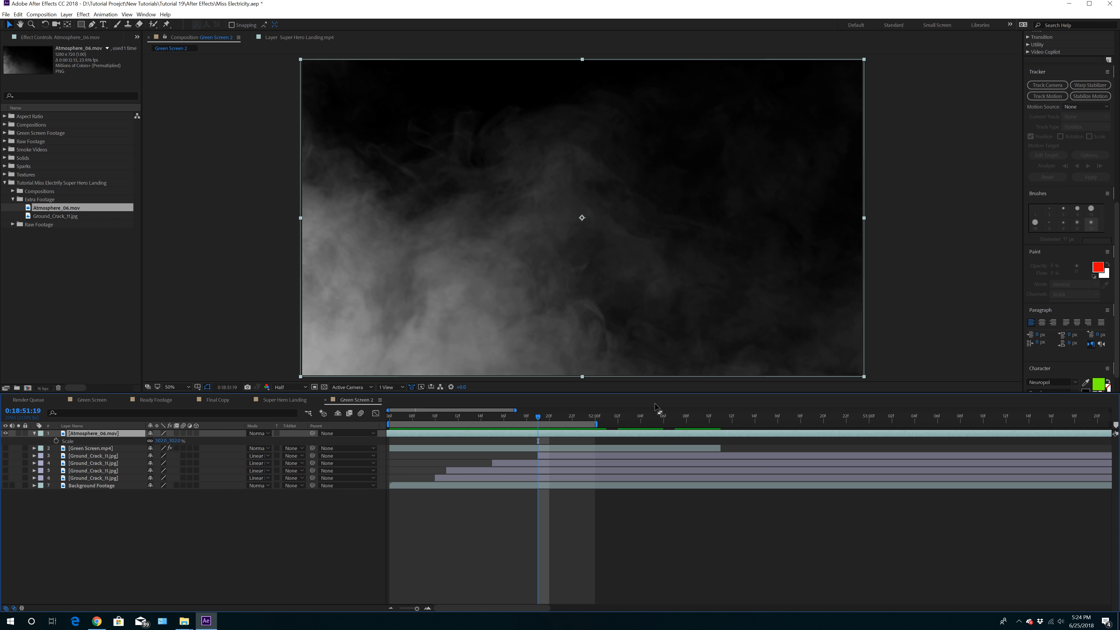
pyautogui.press('-')
pyautogui.press('-')
pyautogui.press('-')
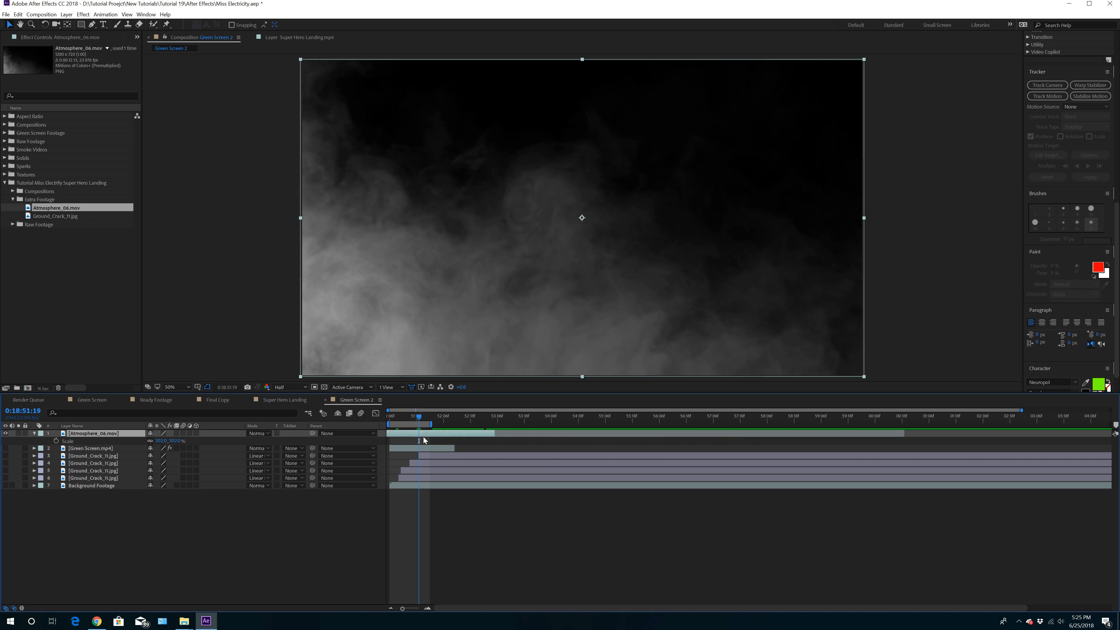
pyautogui.press('=')
pyautogui.press('=')
pyautogui.press('=')
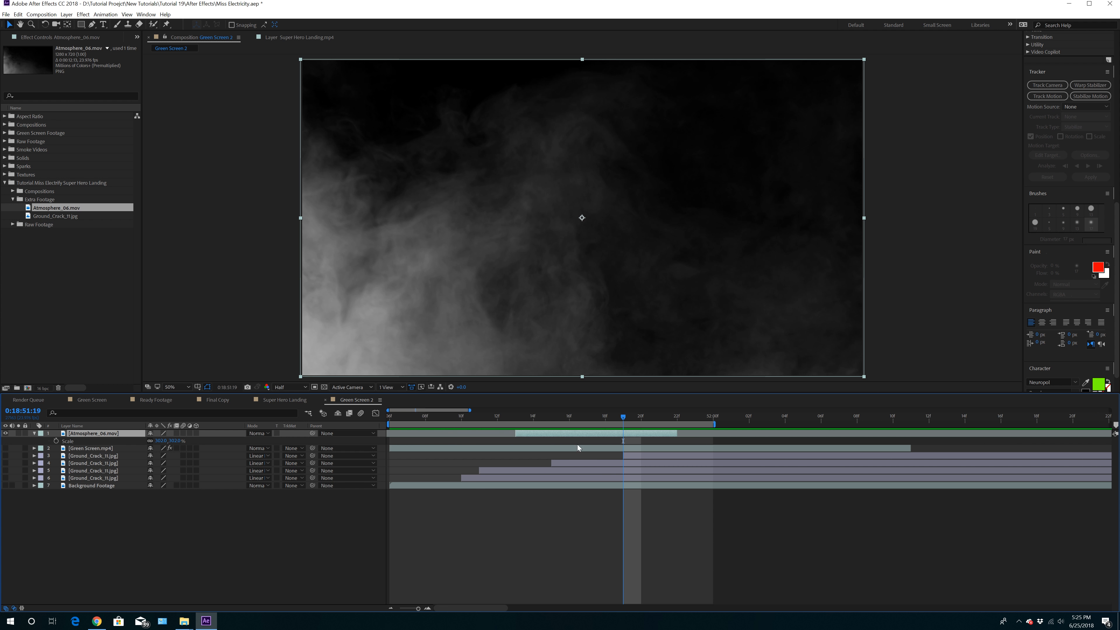
# Trim the smoke layer's start and slide its timing around the landing so that it ends at 0:18:52:11
pyautogui.moveTo(5, 449); pyautogui.dragTo(5, 486)
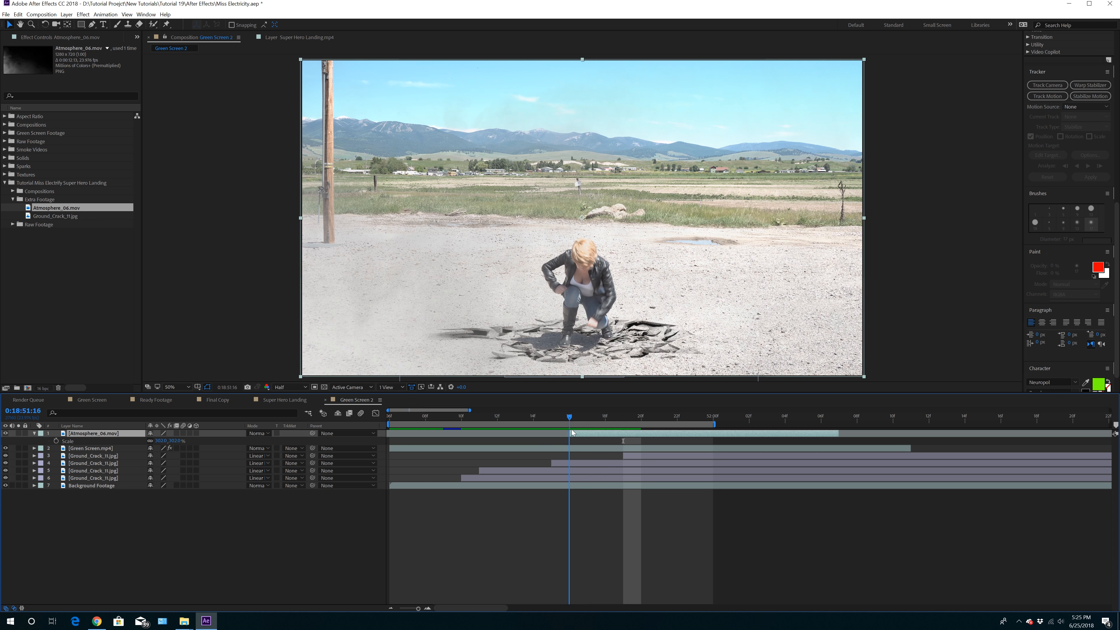
pyautogui.moveTo(390, 434); pyautogui.dragTo(515, 433)
pyautogui.moveTo(677, 433); pyautogui.dragTo(550, 442)
pyautogui.moveTo(5, 448); pyautogui.dragTo(5, 485)
pyautogui.moveTo(499, 433); pyautogui.dragTo(802, 436)
pyautogui.moveTo(694, 433); pyautogui.dragTo(535, 438)
pyautogui.press('-')
pyautogui.press('-')
pyautogui.moveTo(608, 419); pyautogui.dragTo(582, 423)
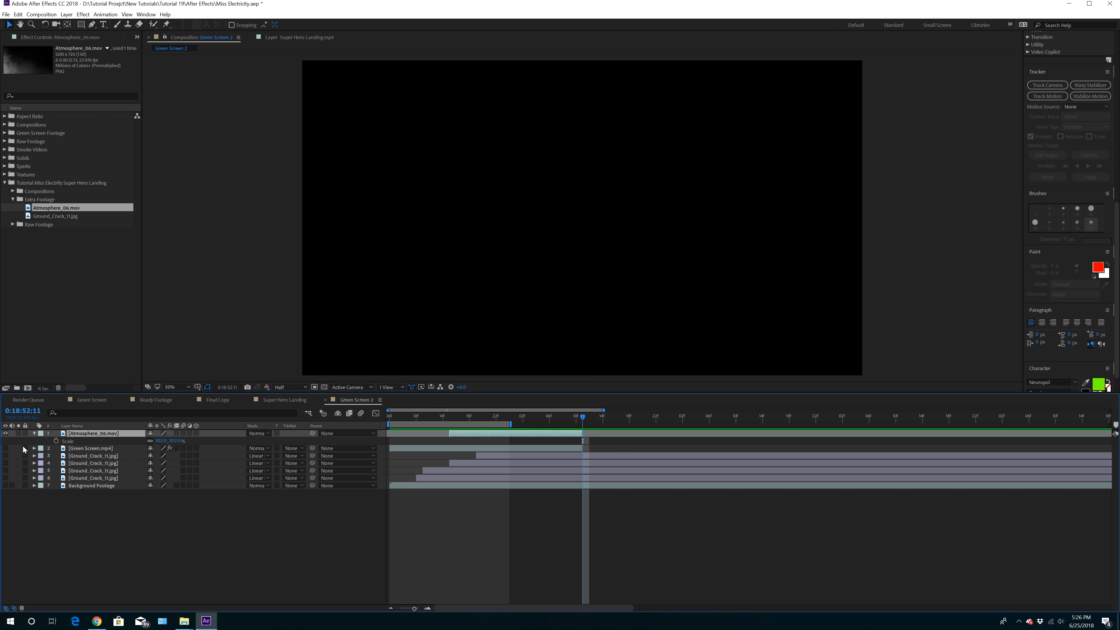
# Show the hidden layers again and extend the smoke layer's start back to 0:18:51:10
pyautogui.moveTo(5, 448); pyautogui.dragTo(6, 499)
pyautogui.moveTo(455, 420); pyautogui.dragTo(556, 406)
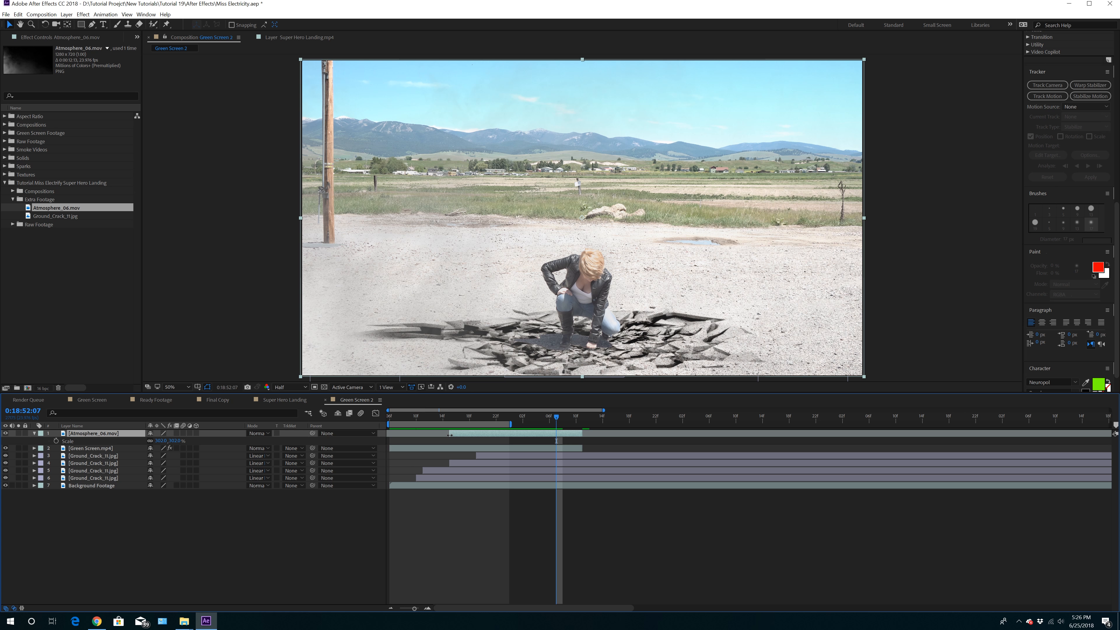
pyautogui.moveTo(450, 435); pyautogui.dragTo(416, 439)
# Keyframe the smoke layer's opacity from 0% at 0:18:51:10 to 100% at 0:18:51:19 and check the fade-in
pyautogui.press('t')
pyautogui.click(476, 417)
pyautogui.click(56, 441)
pyautogui.moveTo(478, 416); pyautogui.dragTo(416, 433)
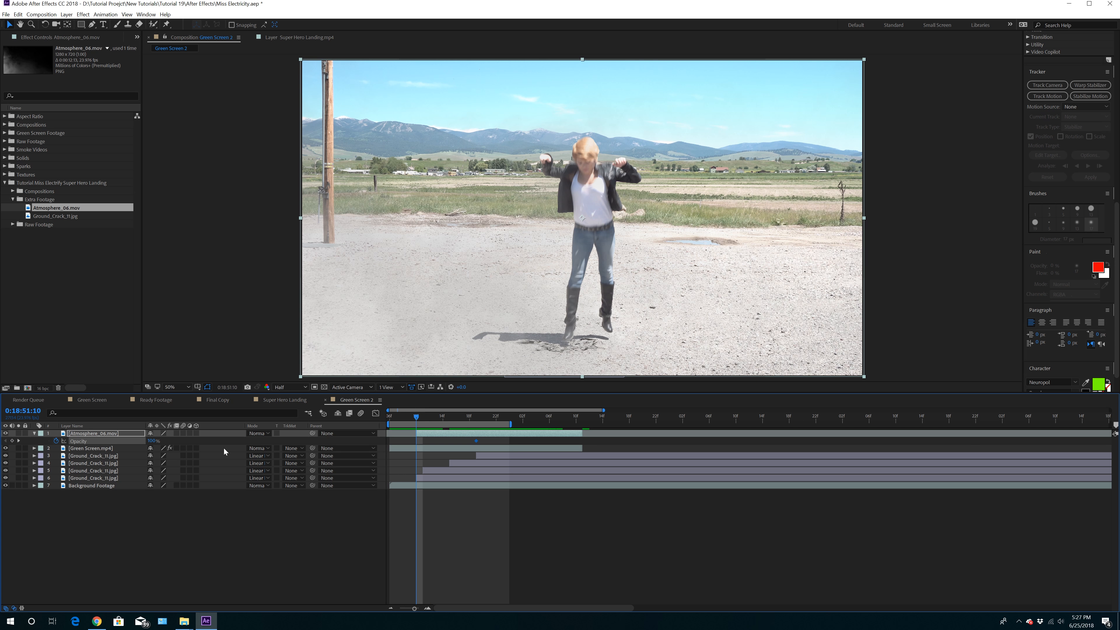
pyautogui.moveTo(153, 441); pyautogui.dragTo(80, 455)
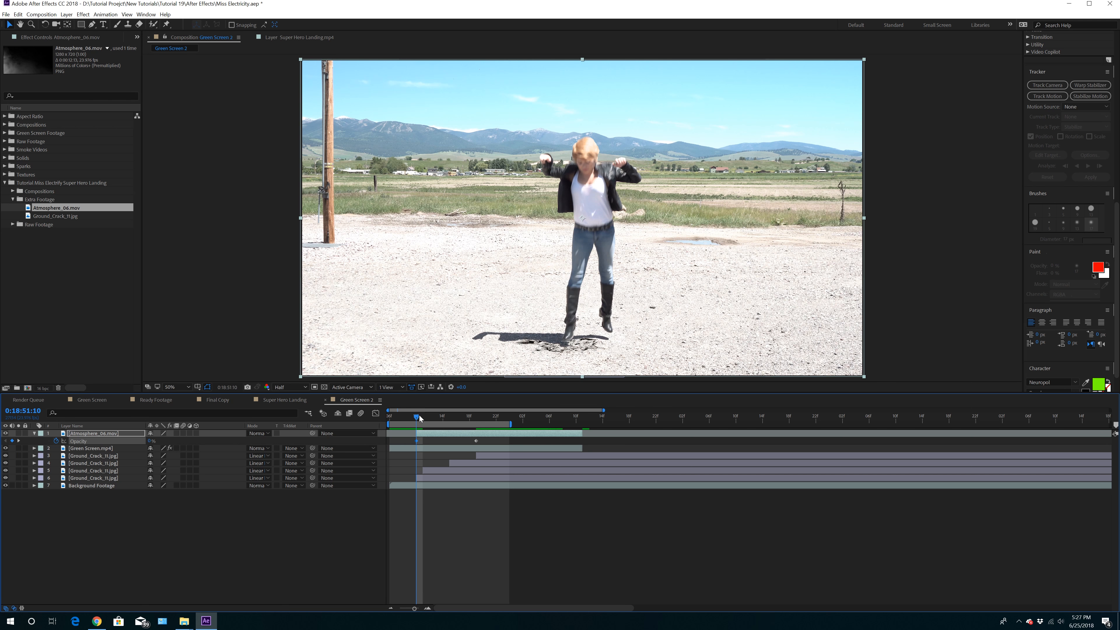
pyautogui.moveTo(420, 417); pyautogui.dragTo(545, 423)
pyautogui.moveTo(559, 422); pyautogui.dragTo(496, 430)
# Duplicate the smoke layer, make the copy a 3D layer and set its Y Rotation to 180° to mirror it
pyautogui.hotkey('ctrl', 'd')
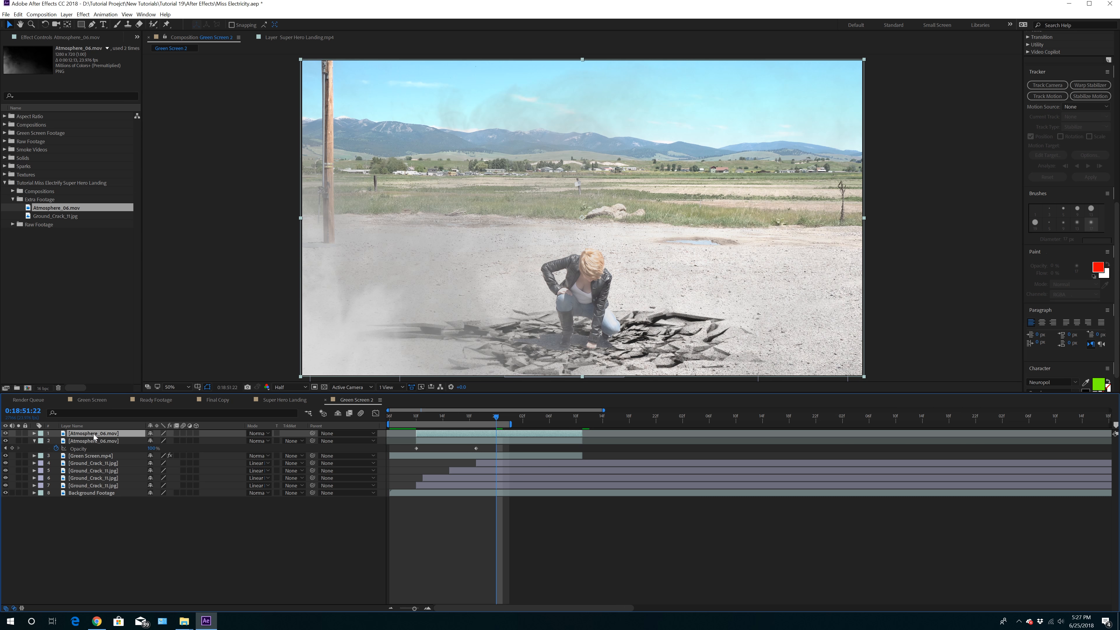
pyautogui.click(34, 434)
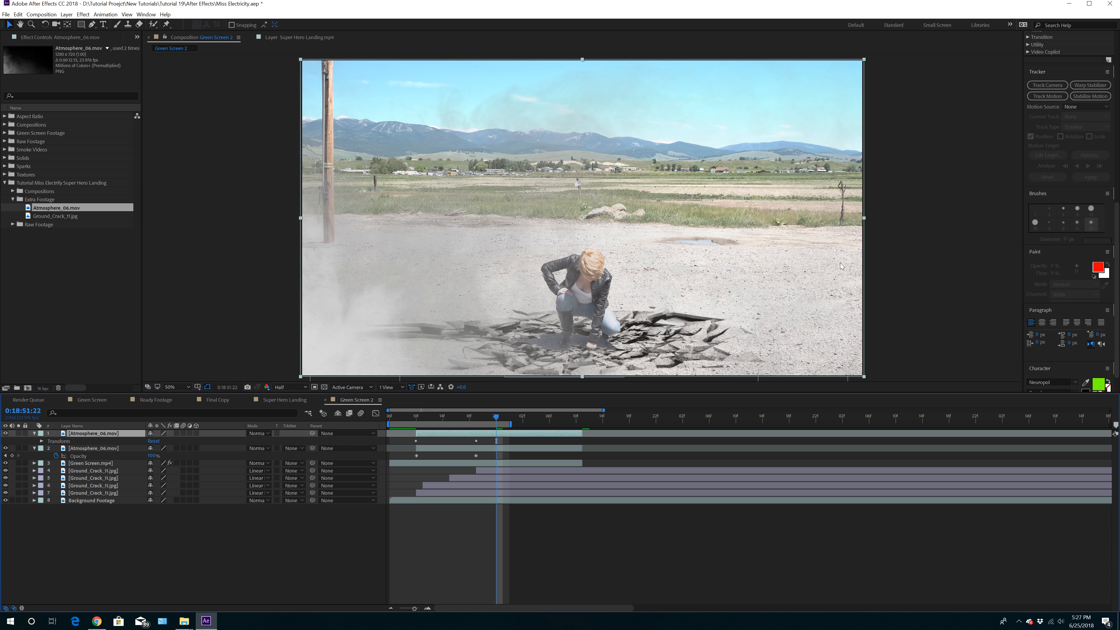
pyautogui.click(197, 433)
pyautogui.click(41, 441)
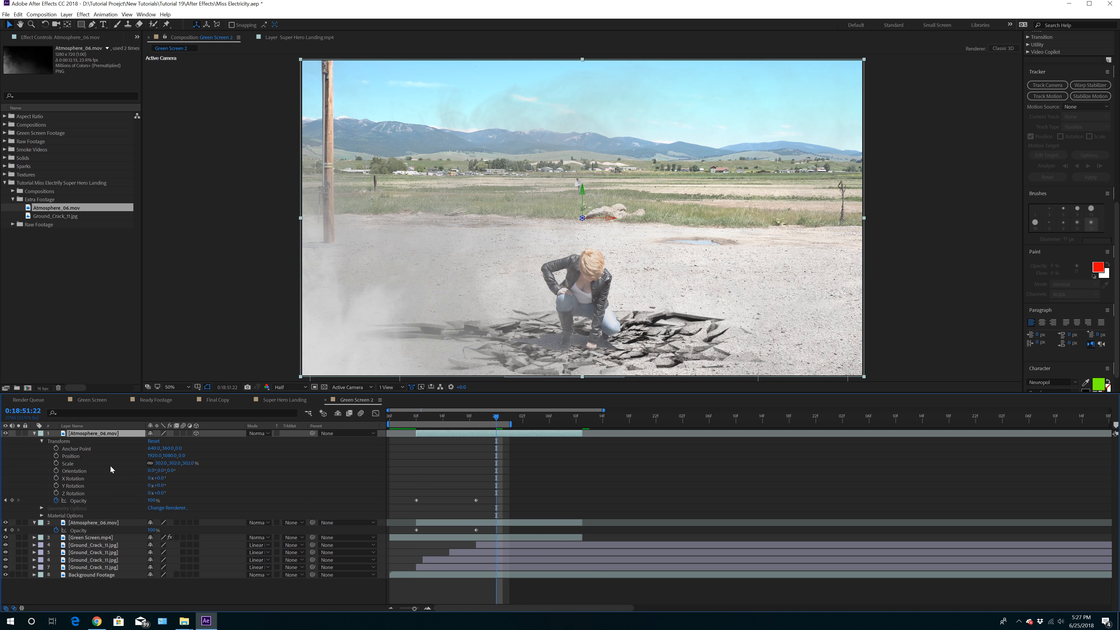
pyautogui.click(161, 485)
pyautogui.write('180')
pyautogui.press('Return')
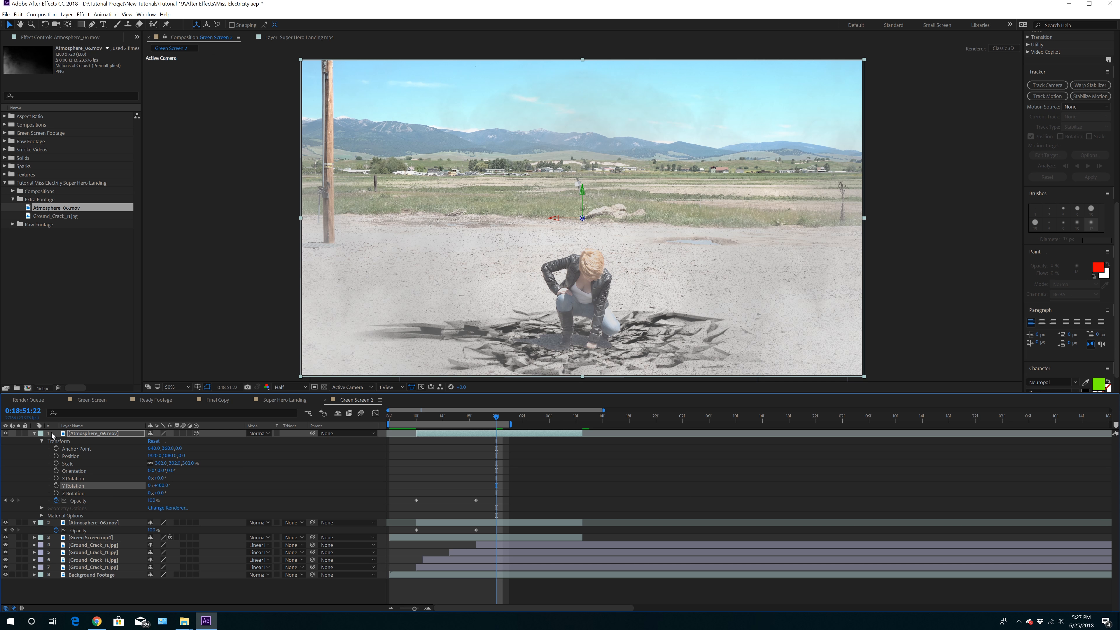
# Collapse both smoke layers' properties and duplicate the pair to thicken the smoke
pyautogui.click(35, 433)
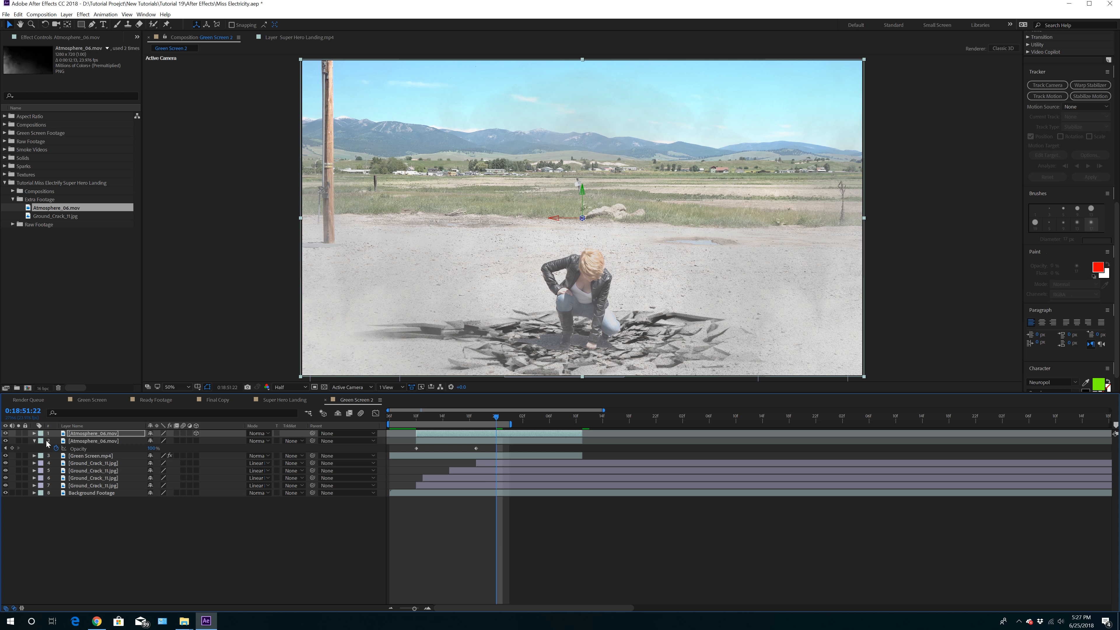
pyautogui.click(34, 440)
pyautogui.click(93, 442)
pyautogui.keyDown('shift'); pyautogui.click(94, 438); pyautogui.keyUp('shift')
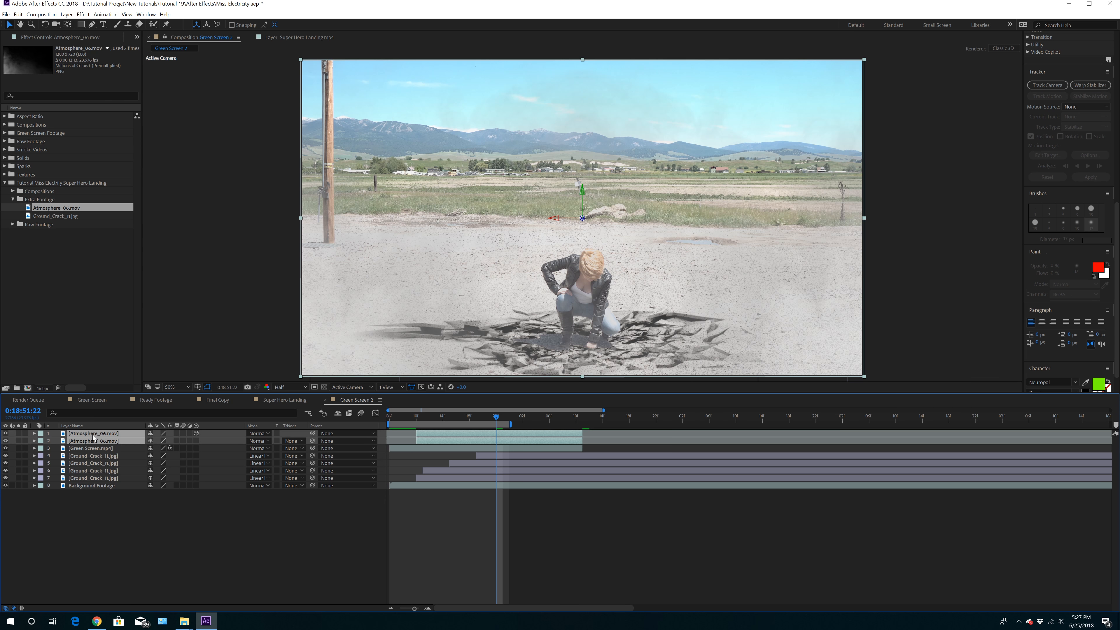
pyautogui.hotkey('ctrl', 'd')
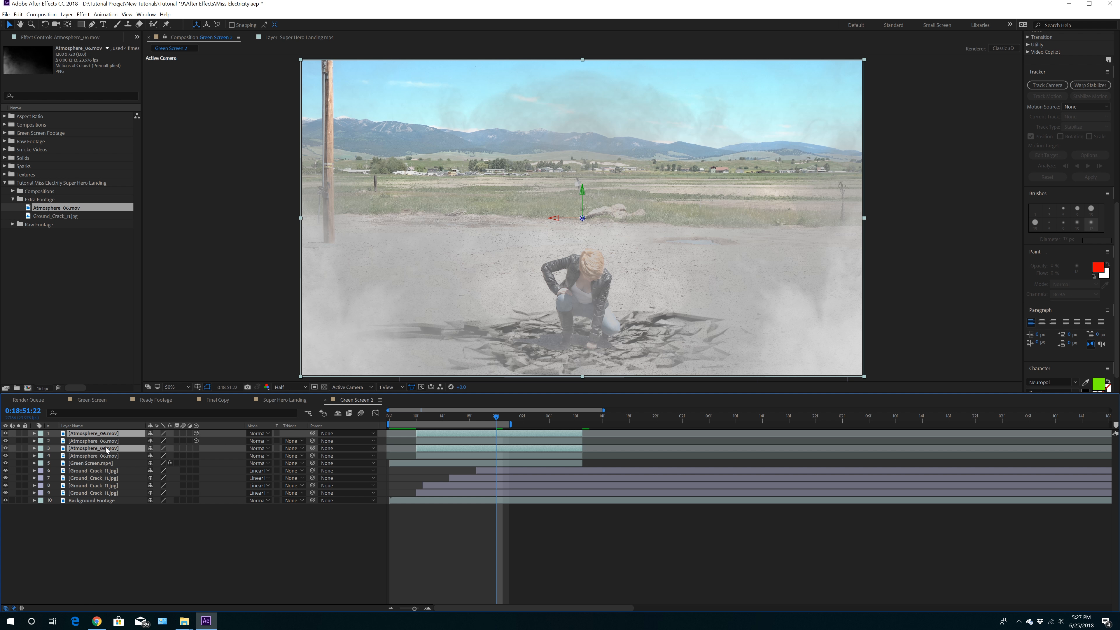
# Adjust the work area to end at about 0:18:52:02 and preview the landing with the doubled smoke
pyautogui.moveTo(499, 417); pyautogui.dragTo(375, 416)
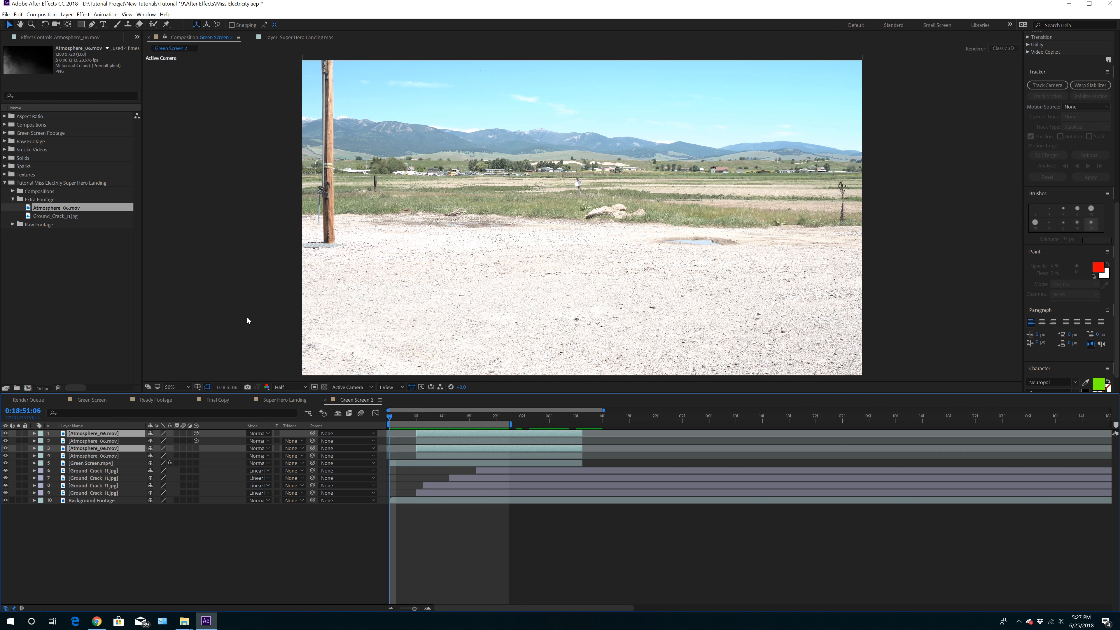
pyautogui.press('space')
pyautogui.press('space')
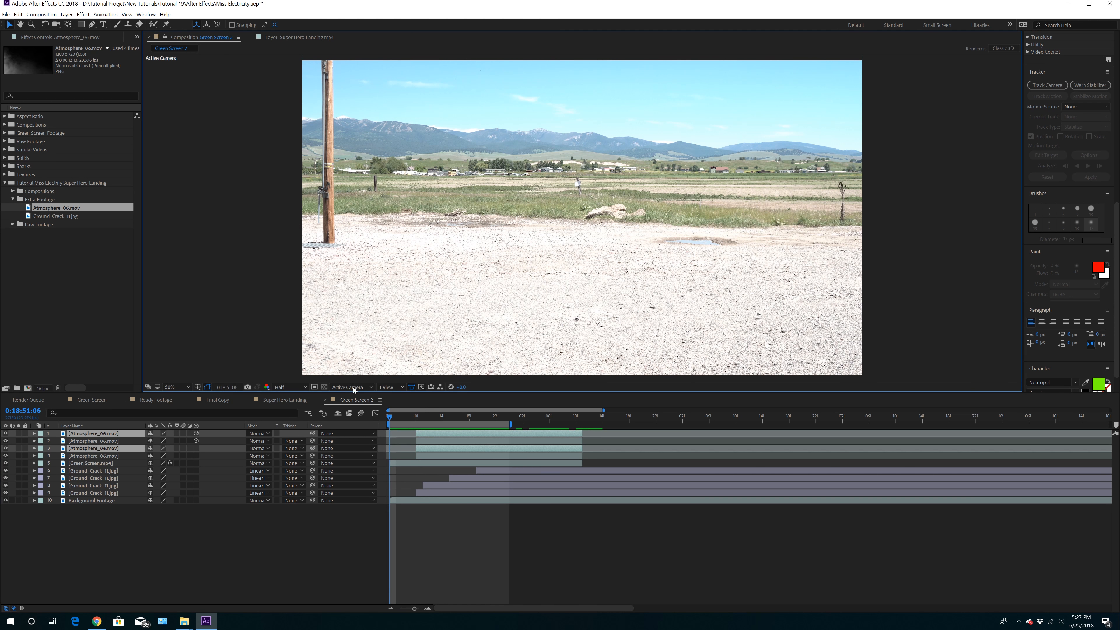
pyautogui.moveTo(510, 424); pyautogui.dragTo(584, 424)
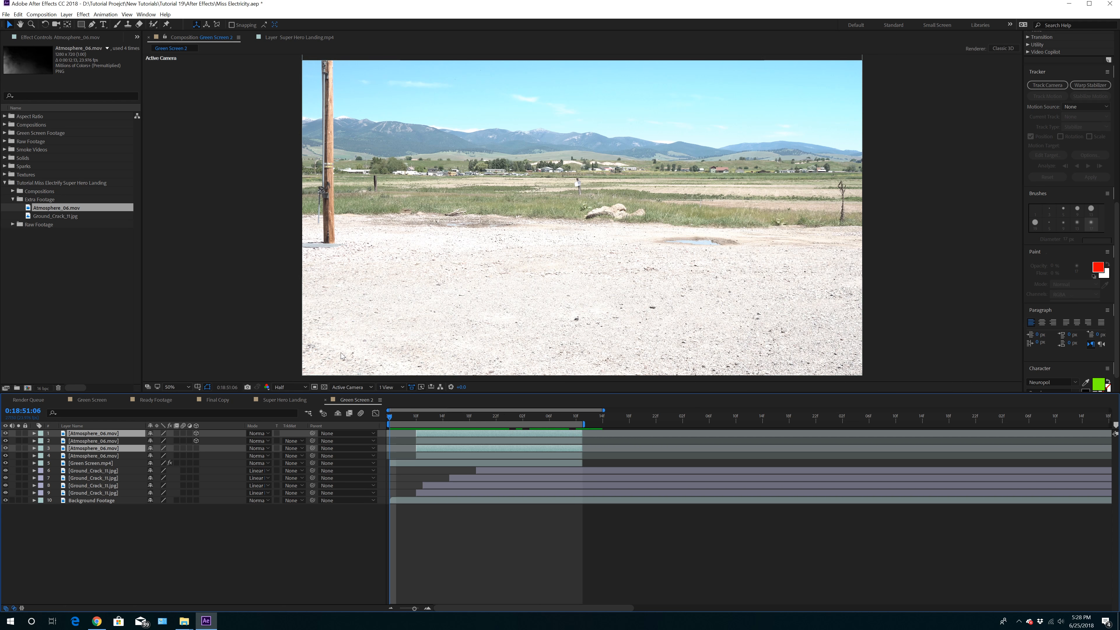
pyautogui.press('space')
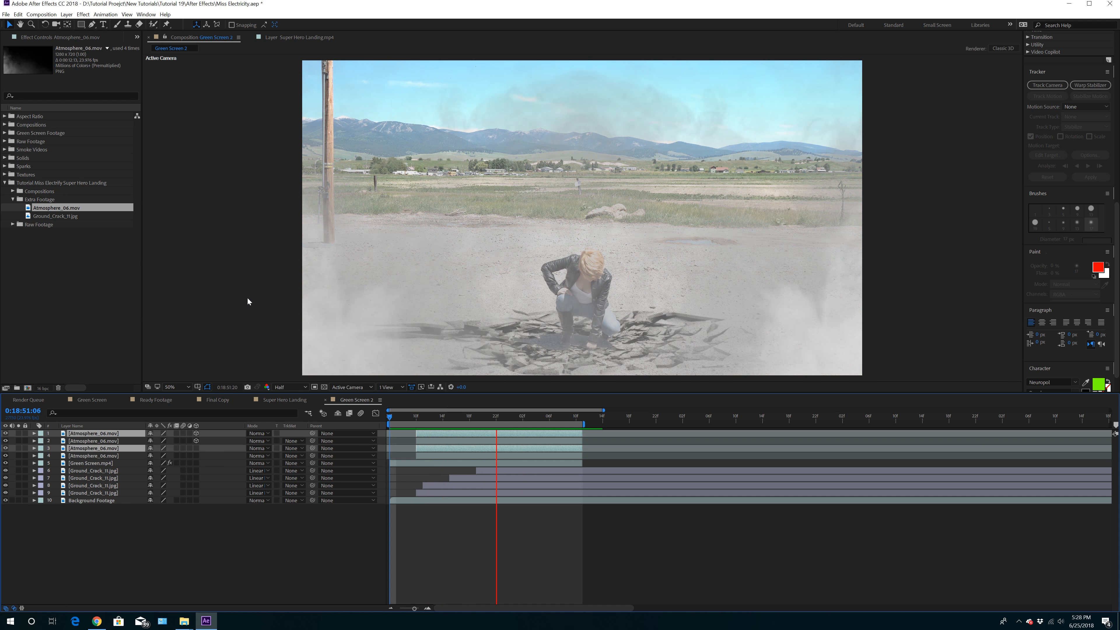
pyautogui.moveTo(461, 419); pyautogui.dragTo(518, 425)
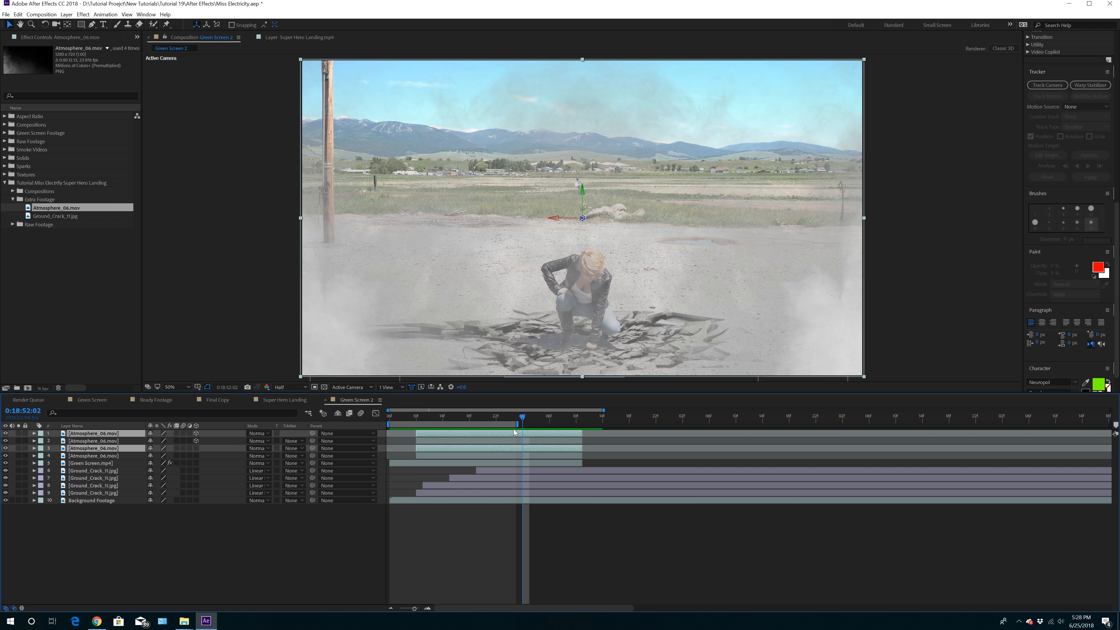
pyautogui.press('space')
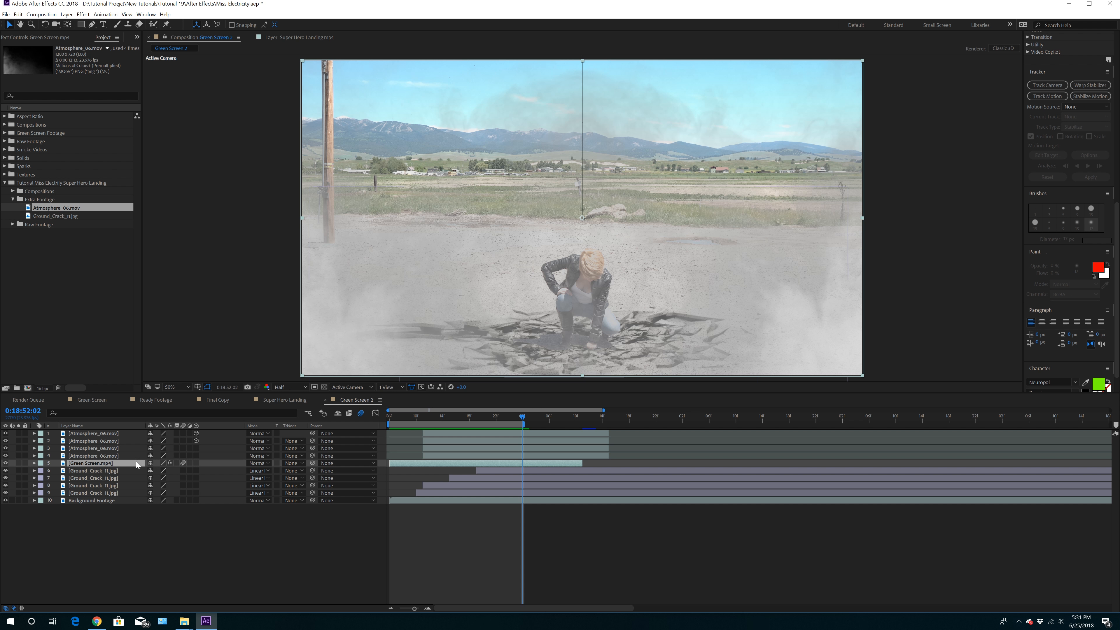
# Pre-compose all layers from the top smoke layer to Background Footage, moving all attributes into the new composition
pyautogui.click(106, 436)
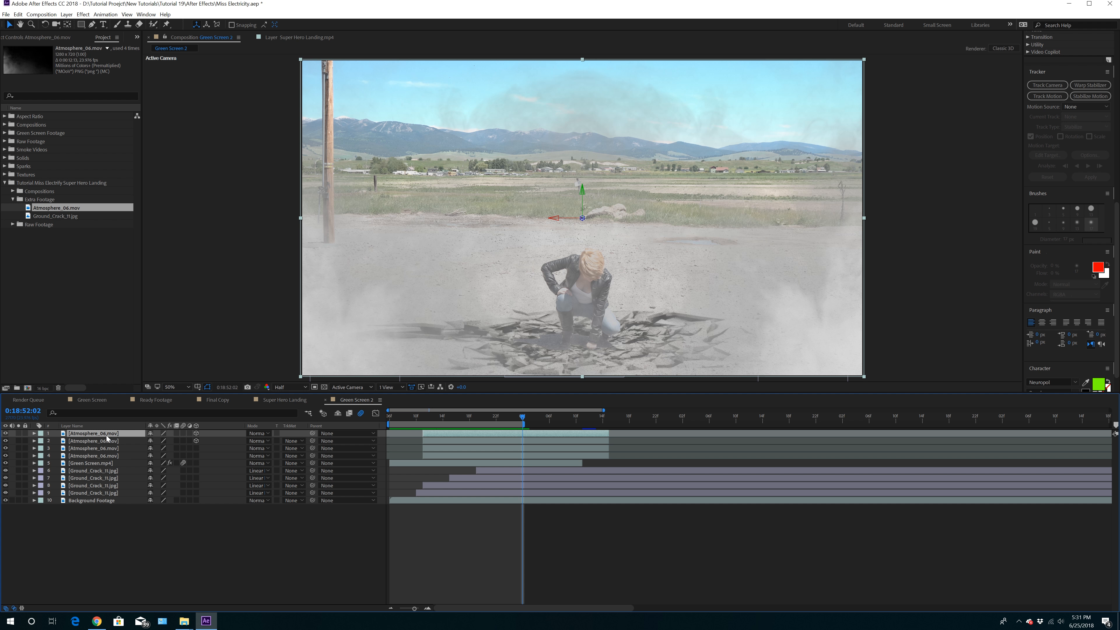
pyautogui.click(114, 509)
pyautogui.click(108, 435)
pyautogui.keyDown('shift'); pyautogui.click(109, 501); pyautogui.keyUp('shift')
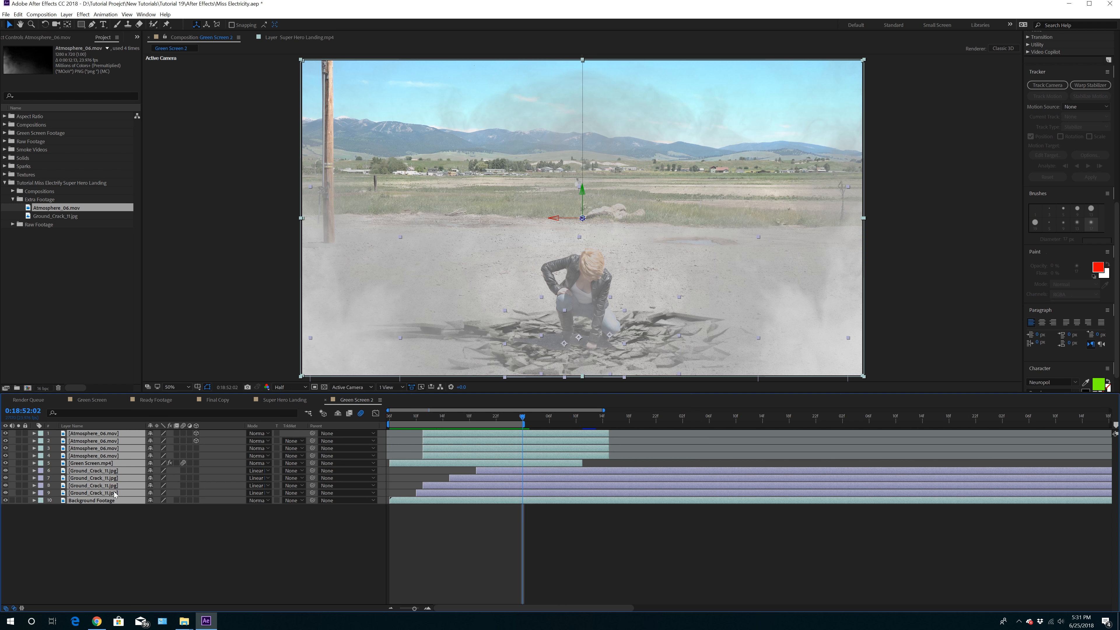
pyautogui.click(42, 14)
pyautogui.click(41, 14)
pyautogui.click(66, 14)
pyautogui.click(118, 326)
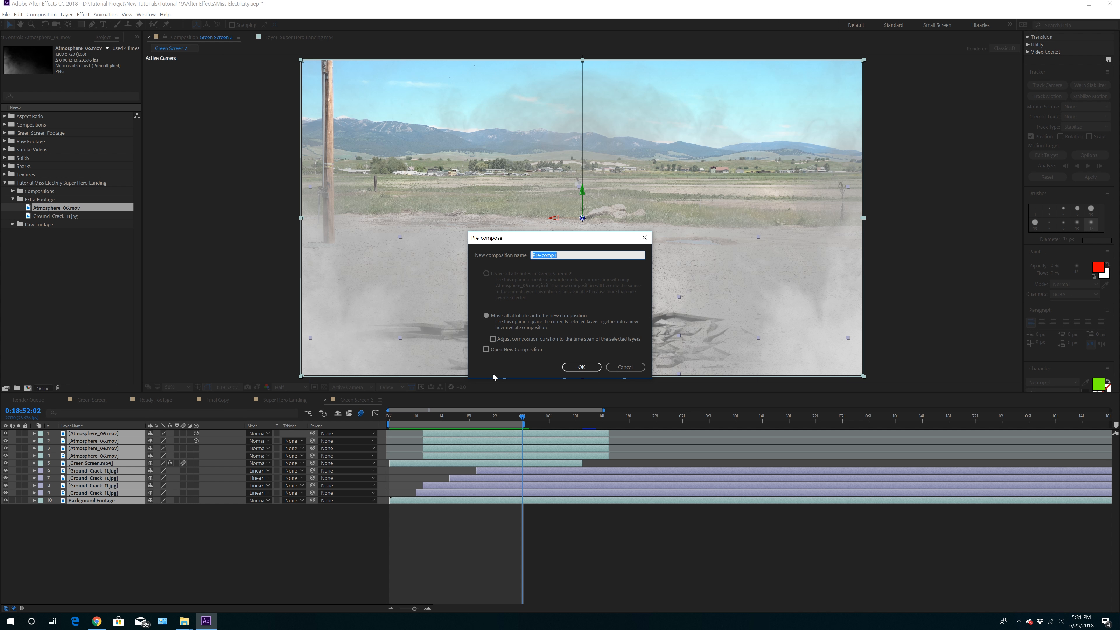
pyautogui.click(581, 367)
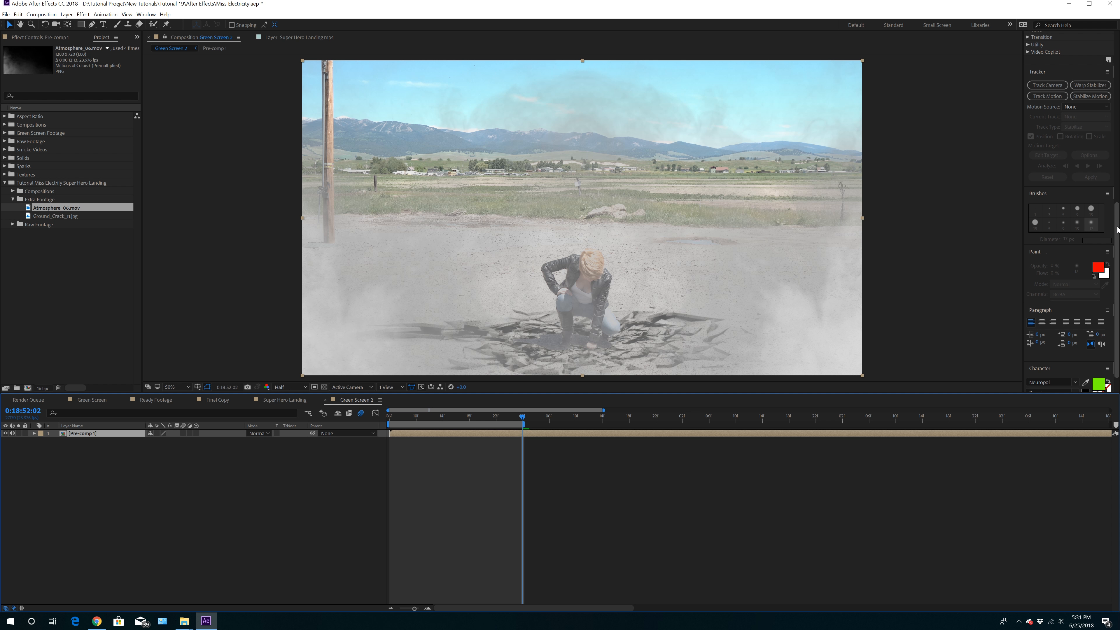
# Find the Slider Control effect and apply it to the pre-composed layer
pyautogui.scroll(5, 1054, 90)
pyautogui.click(1051, 77)
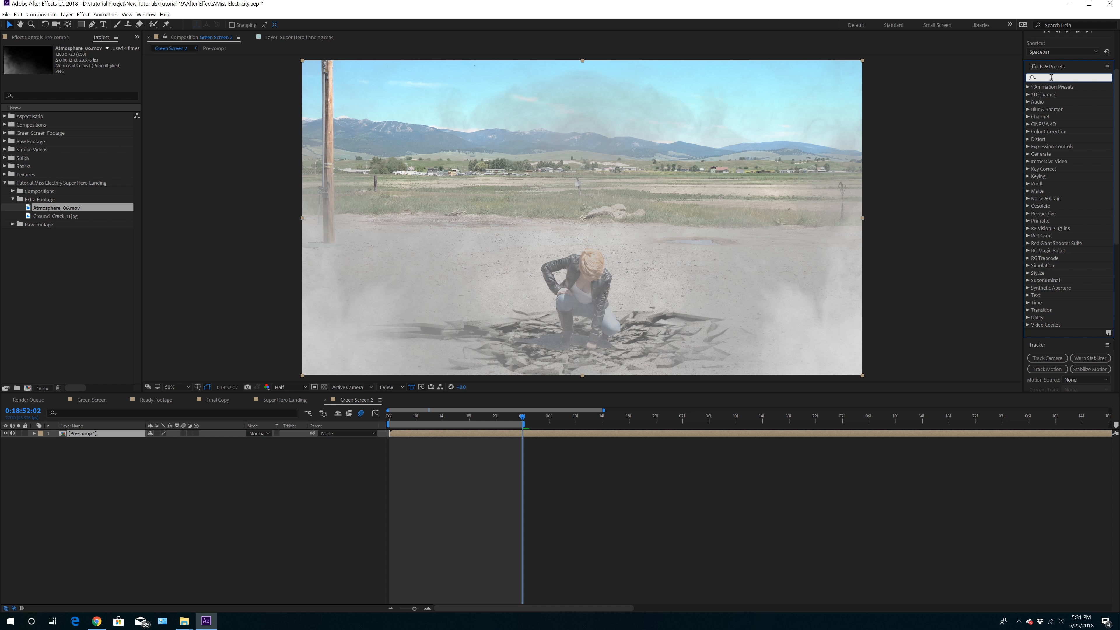
pyautogui.write('slider')
pyautogui.moveTo(1057, 94); pyautogui.dragTo(471, 304)
# Give the pre-comp's Position the expression wiggle(6,effect("Slider Control")("Slider")), linking the amount to the Slider property
pyautogui.click(104, 434)
pyautogui.press('p')
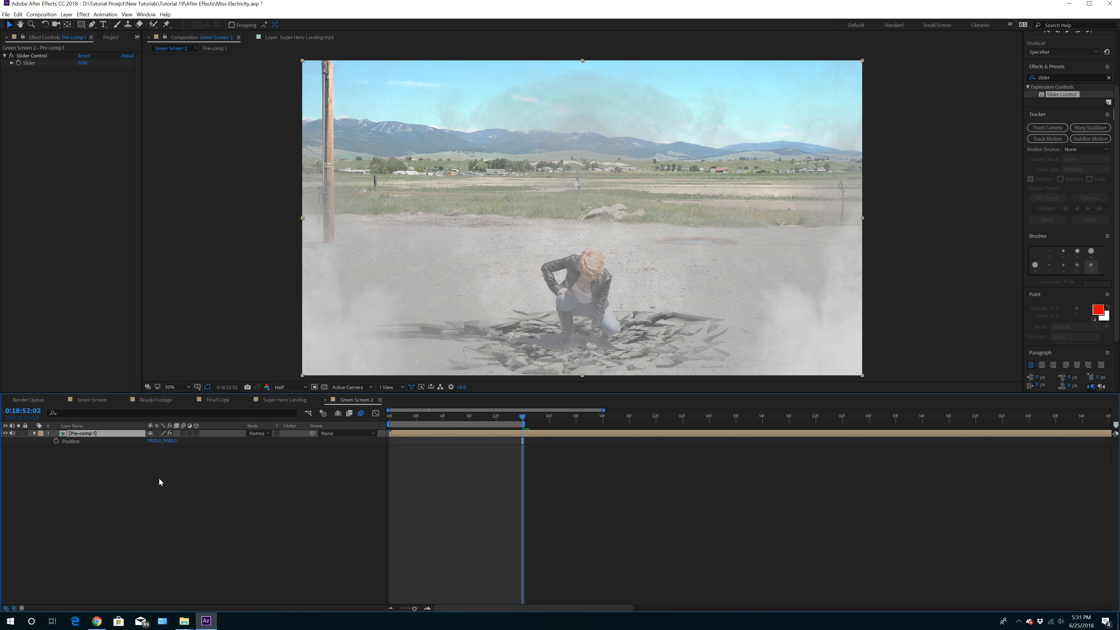
pyautogui.keyDown('alt'); pyautogui.click(55, 441); pyautogui.keyUp('alt')
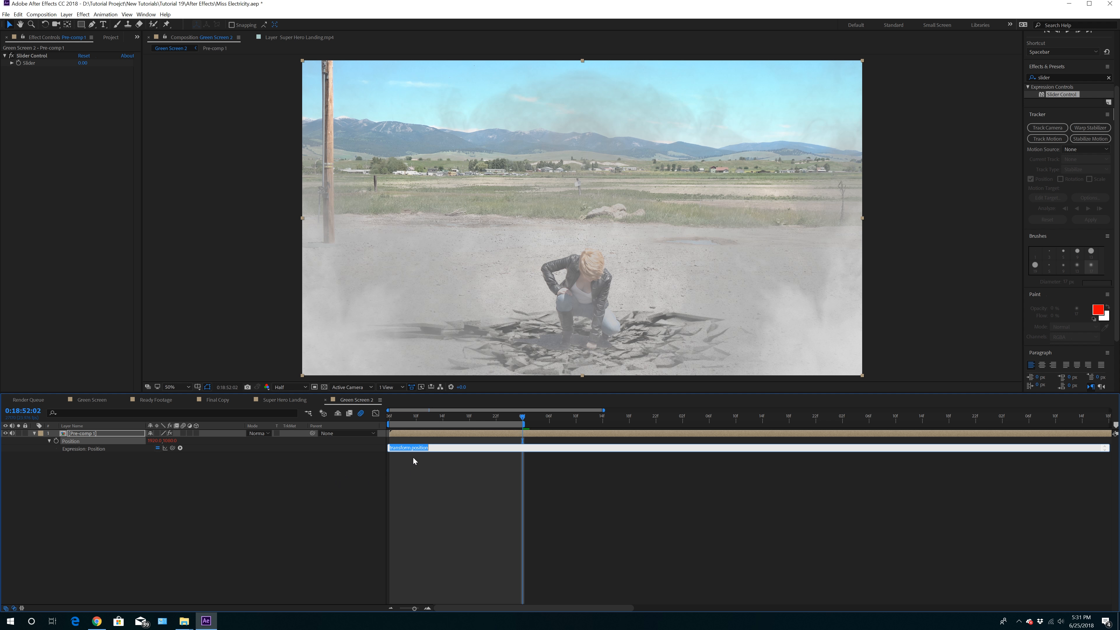
pyautogui.write('wiggle(6,')
pyautogui.click(409, 448)
pyautogui.write(',')
pyautogui.moveTo(180, 448); pyautogui.dragTo(34, 66)
pyautogui.click(258, 488)
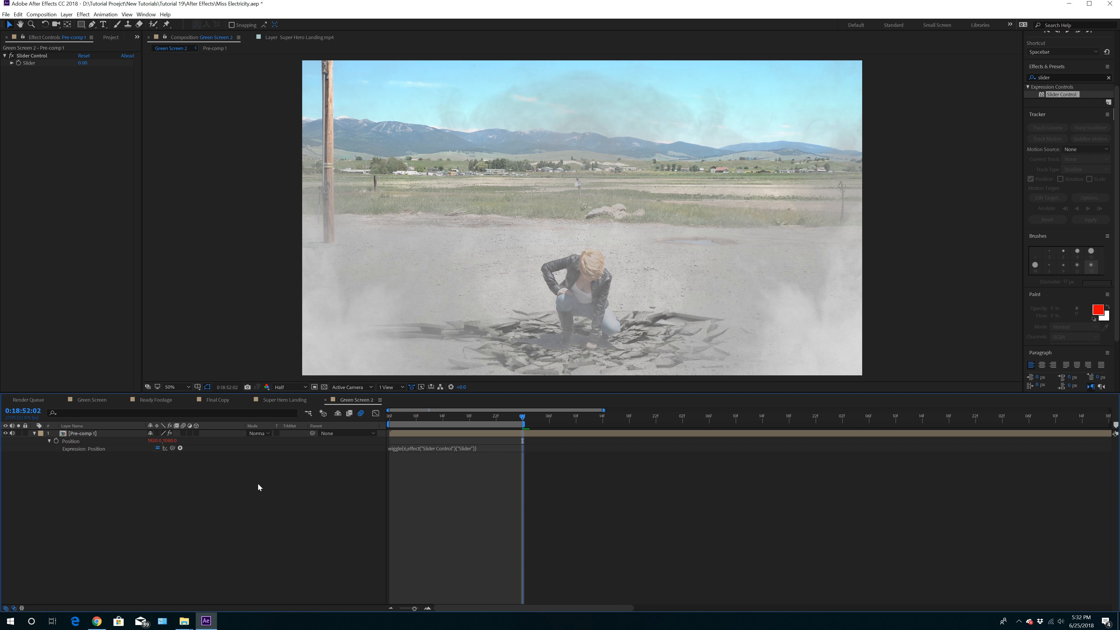
# Keyframe the Slider Control at 0:18:51:10 with a value of 20
pyautogui.moveTo(470, 417); pyautogui.dragTo(419, 433)
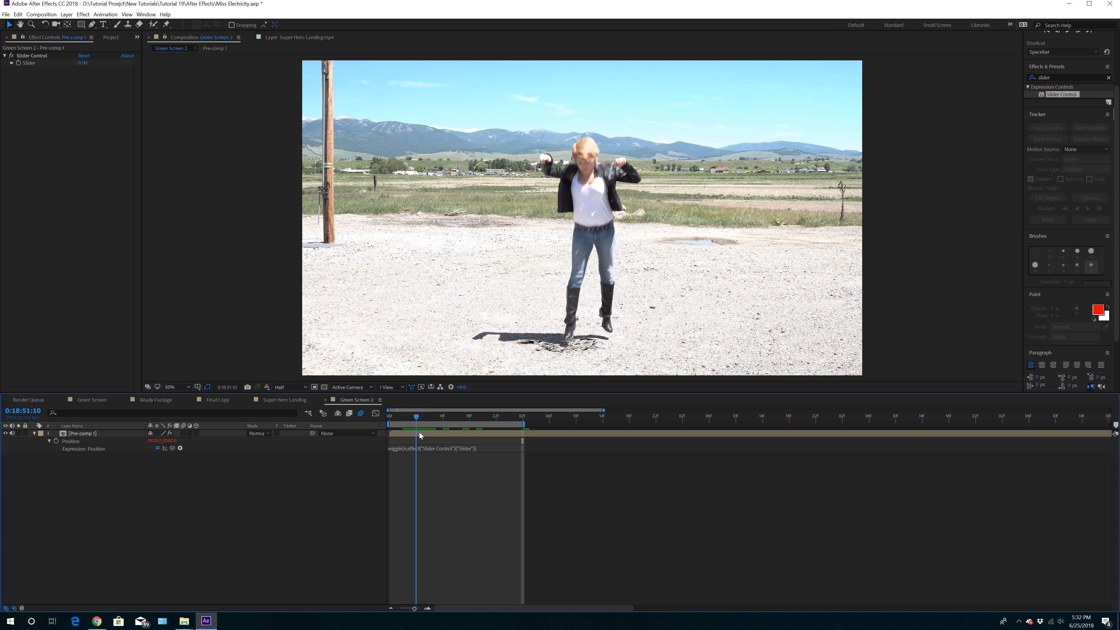
pyautogui.click(23, 56)
pyautogui.click(83, 62)
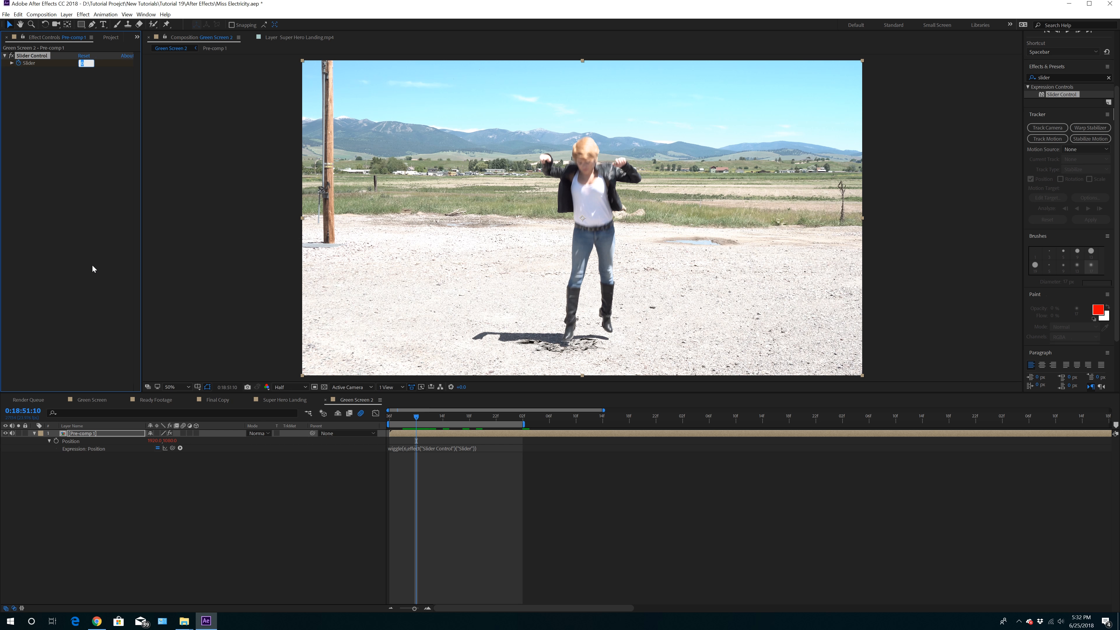
pyautogui.write('20')
pyautogui.press('Return')
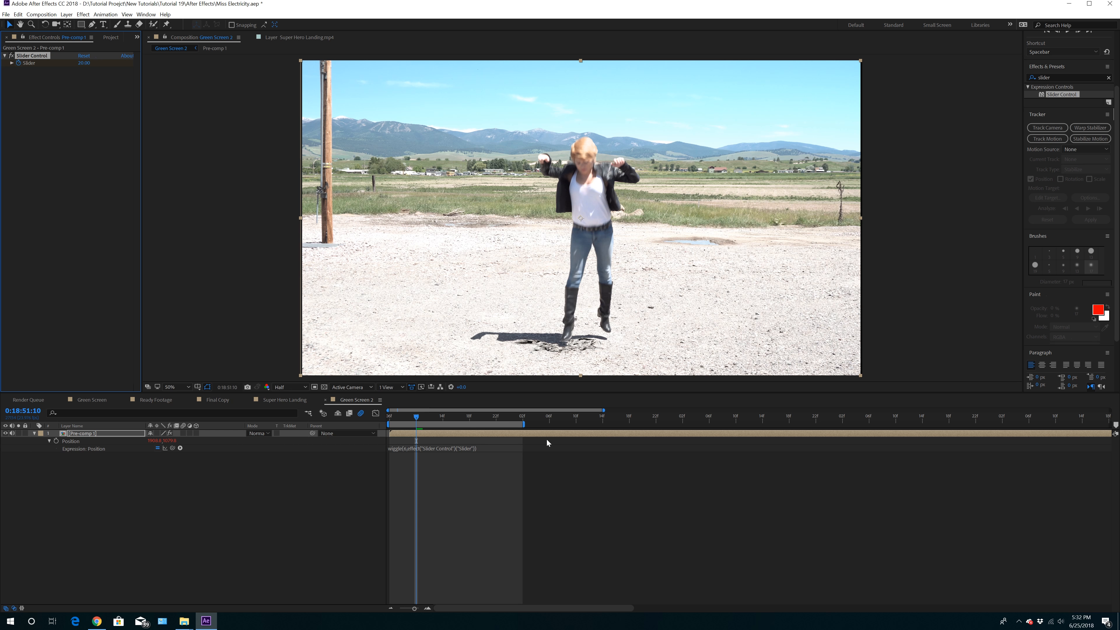
# Expand the pre-comp's Effects and Slider Control properties in the timeline to expose the Slider keyframes
pyautogui.moveTo(418, 418); pyautogui.dragTo(429, 417)
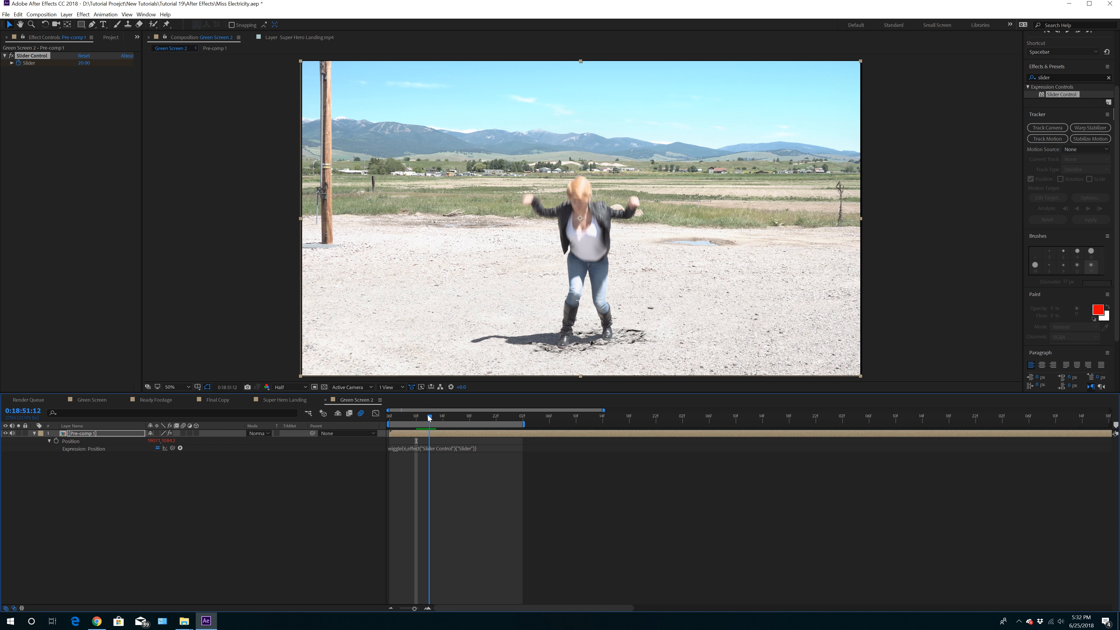
pyautogui.moveTo(430, 418)
pyautogui.mouseDown()
pyautogui.moveTo(456, 421)
pyautogui.moveTo(446, 422)
pyautogui.mouseUp()
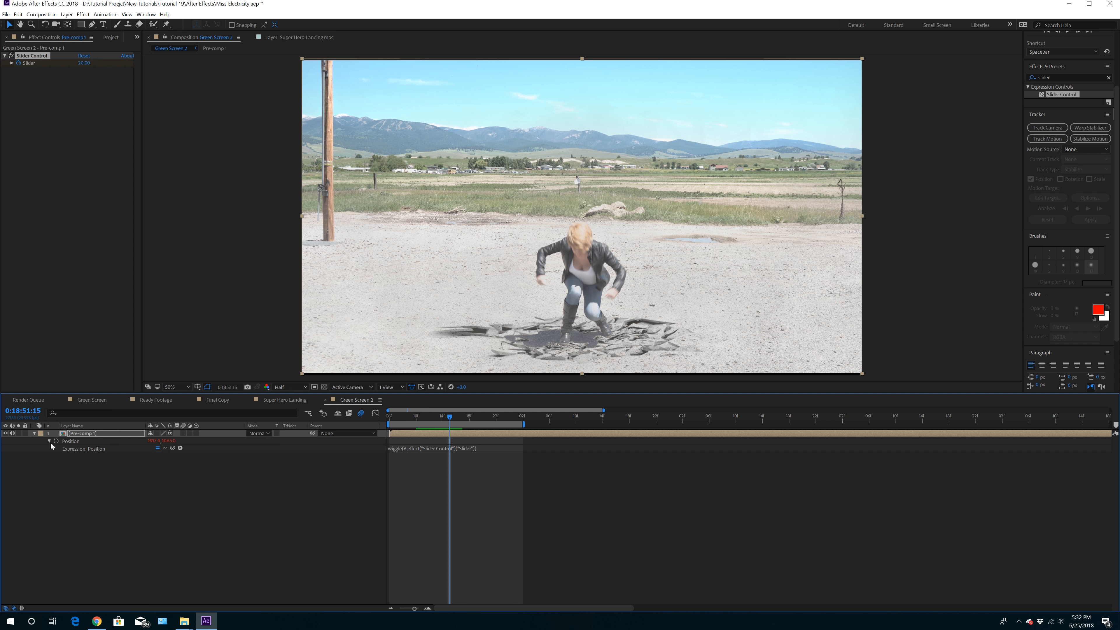
pyautogui.click(35, 433)
pyautogui.click(34, 432)
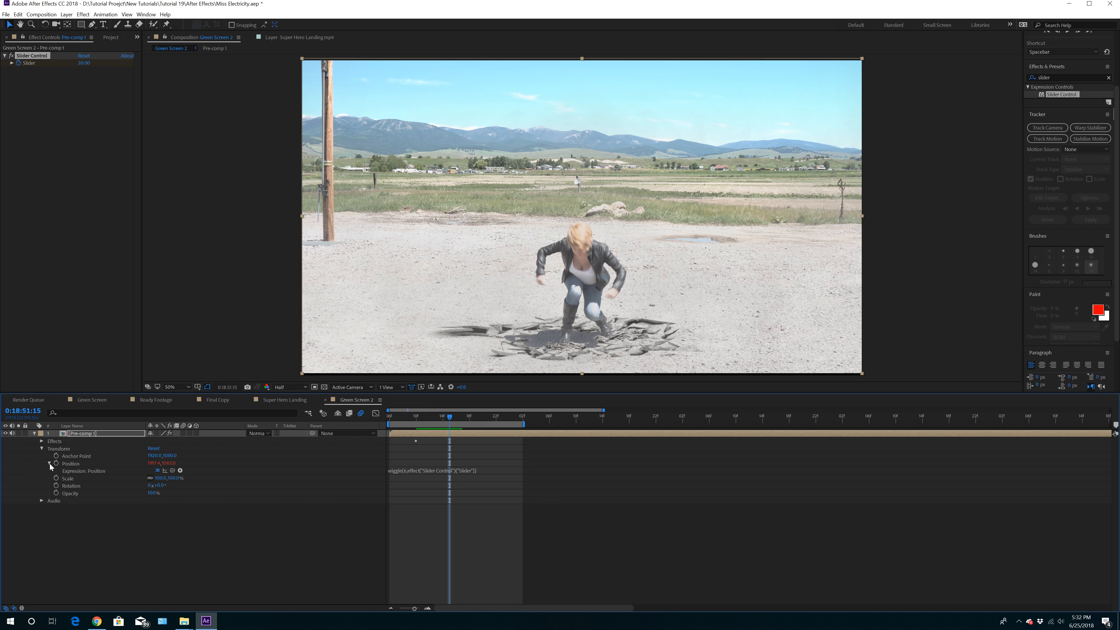
pyautogui.click(42, 441)
pyautogui.click(49, 448)
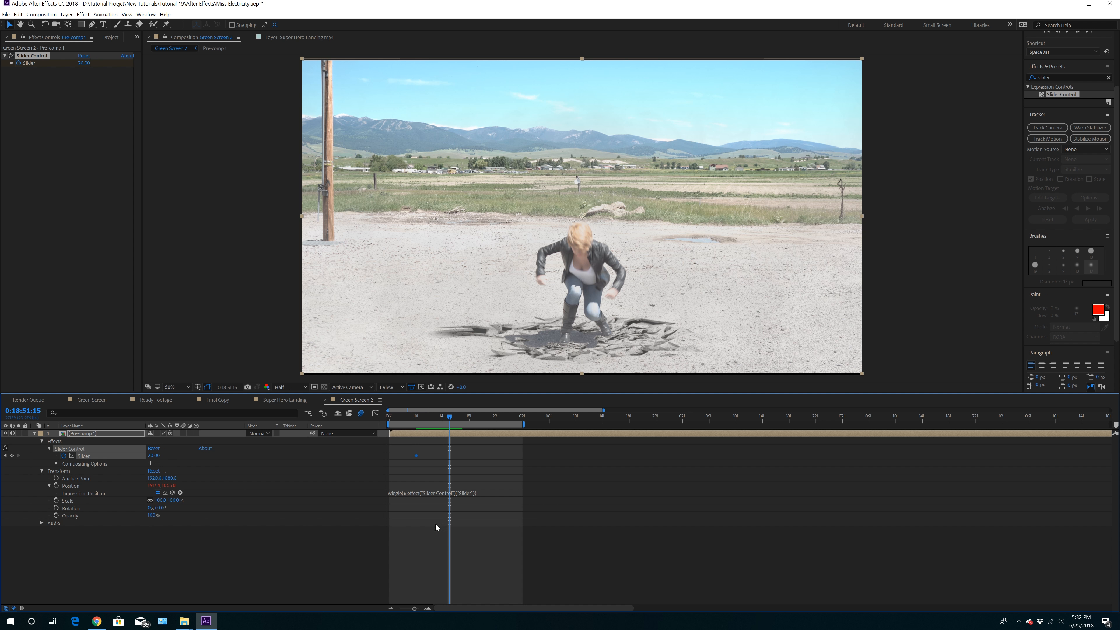
# Add a Slider keyframe holding 20 at 0:18:51:14 and keyframe the Slider at 40 at 0:18:51:15
pyautogui.click(443, 418)
pyautogui.click(12, 456)
pyautogui.click(448, 419)
pyautogui.click(154, 455)
pyautogui.write('40')
pyautogui.press('Return')
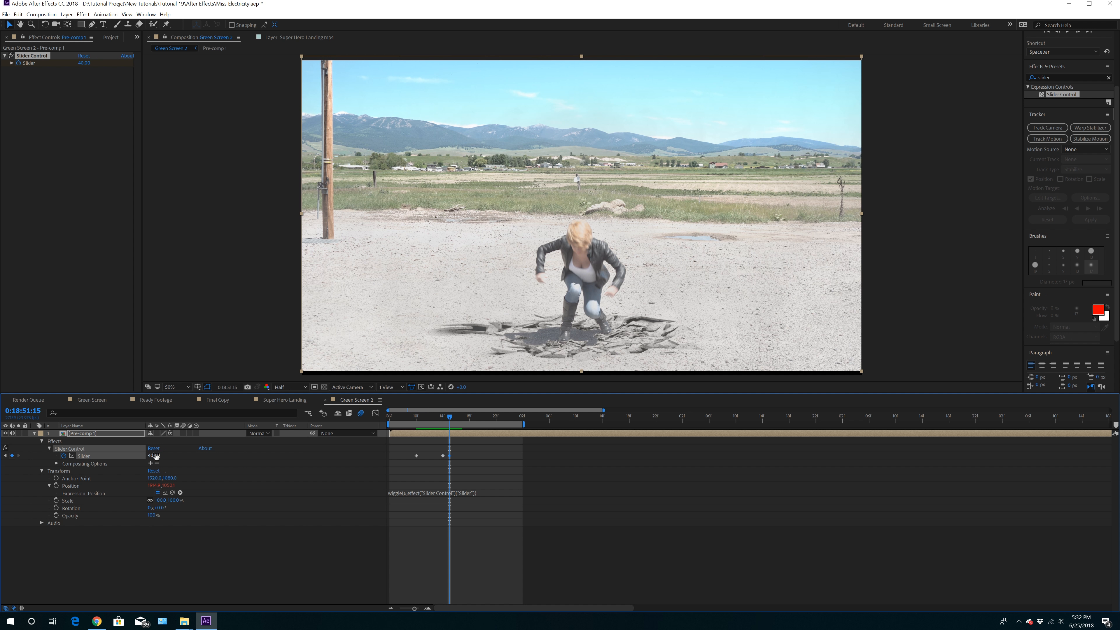
# Add a Slider keyframe holding 40 at 0:18:51:18 and keyframe the Slider at 60 at 0:18:51:19
pyautogui.moveTo(450, 416); pyautogui.dragTo(473, 421)
pyautogui.click(12, 455)
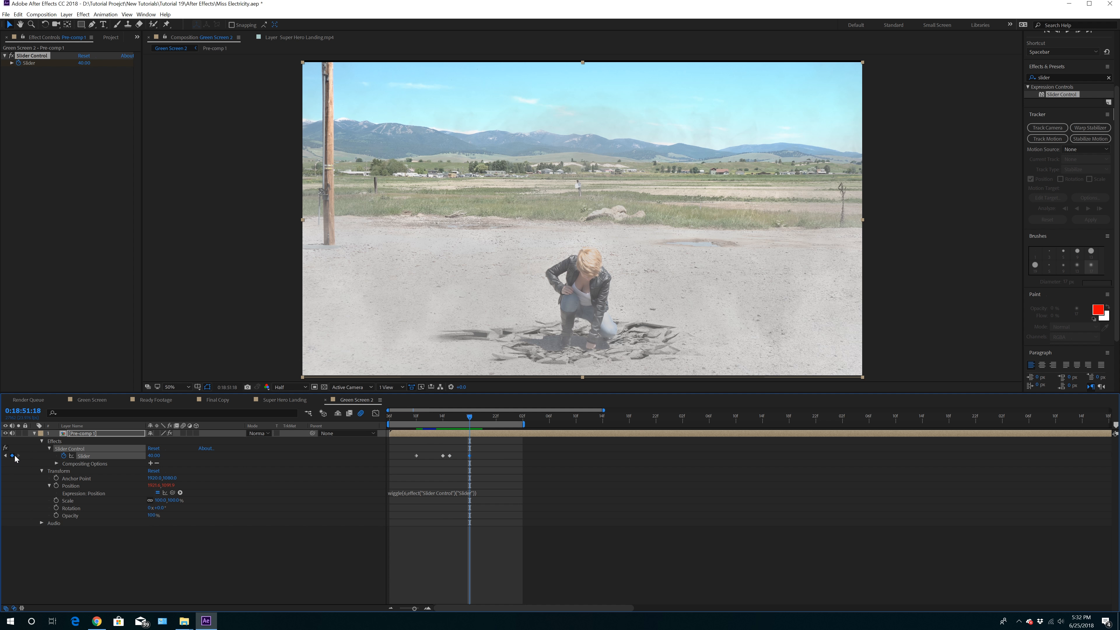
pyautogui.moveTo(473, 417); pyautogui.dragTo(476, 419)
pyautogui.click(155, 455)
pyautogui.write('60')
pyautogui.press('Return')
# Keyframe the Slider at 10 one frame before the first impact keyframe, at 0:18:51:09
pyautogui.click(413, 417)
pyautogui.moveTo(413, 417)
pyautogui.mouseDown()
pyautogui.moveTo(382, 420)
pyautogui.moveTo(417, 421)
pyautogui.mouseUp()
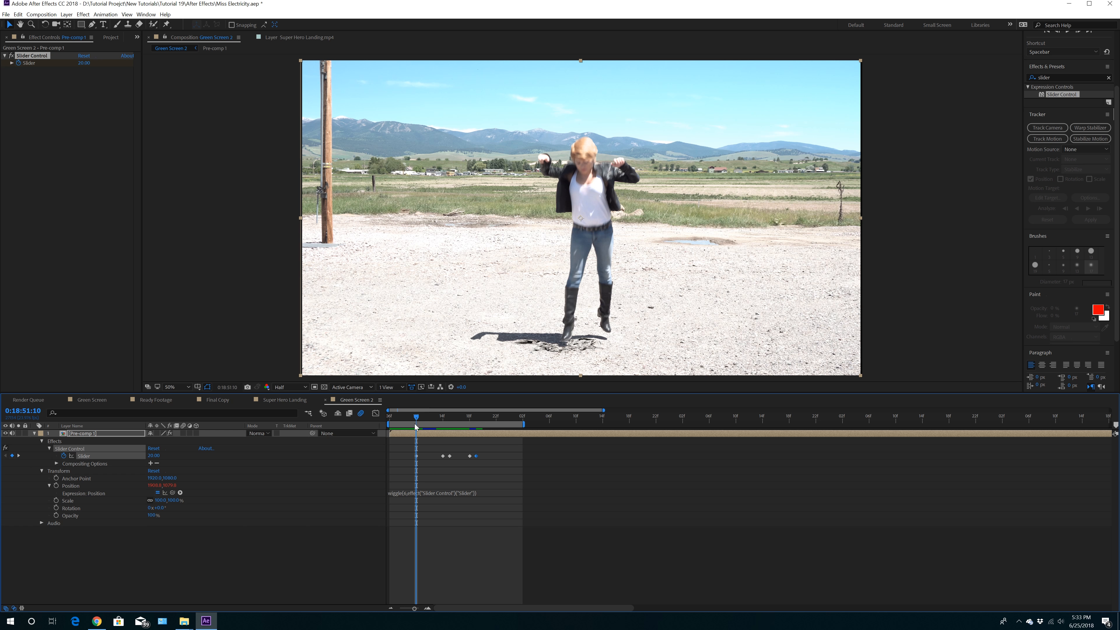
pyautogui.moveTo(414, 428); pyautogui.dragTo(410, 429)
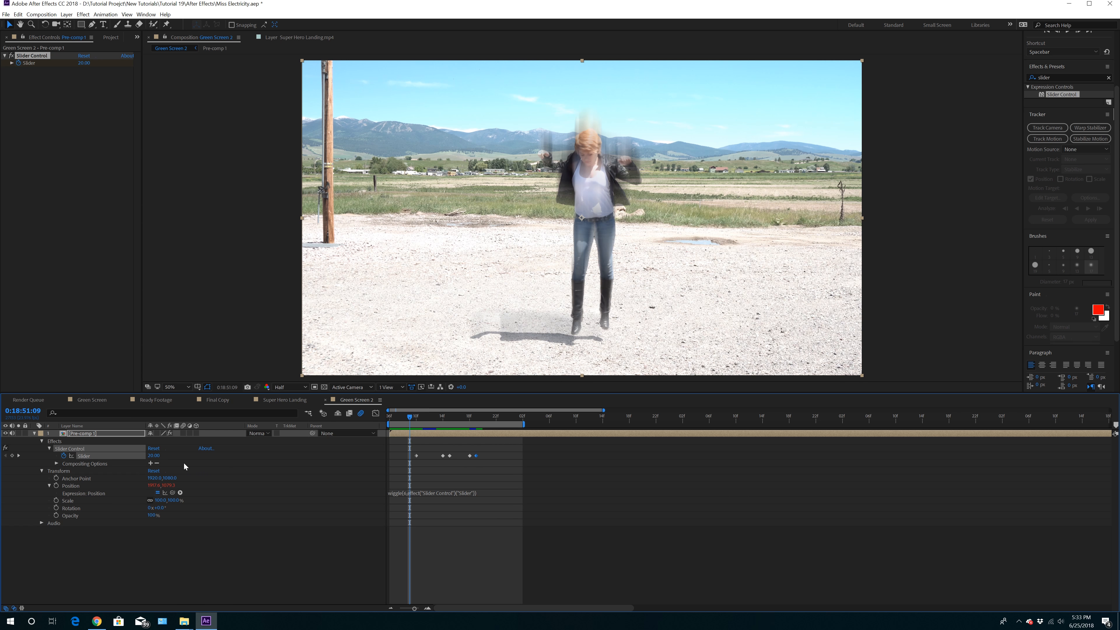
pyautogui.click(155, 456)
pyautogui.write('10')
pyautogui.press('Return')
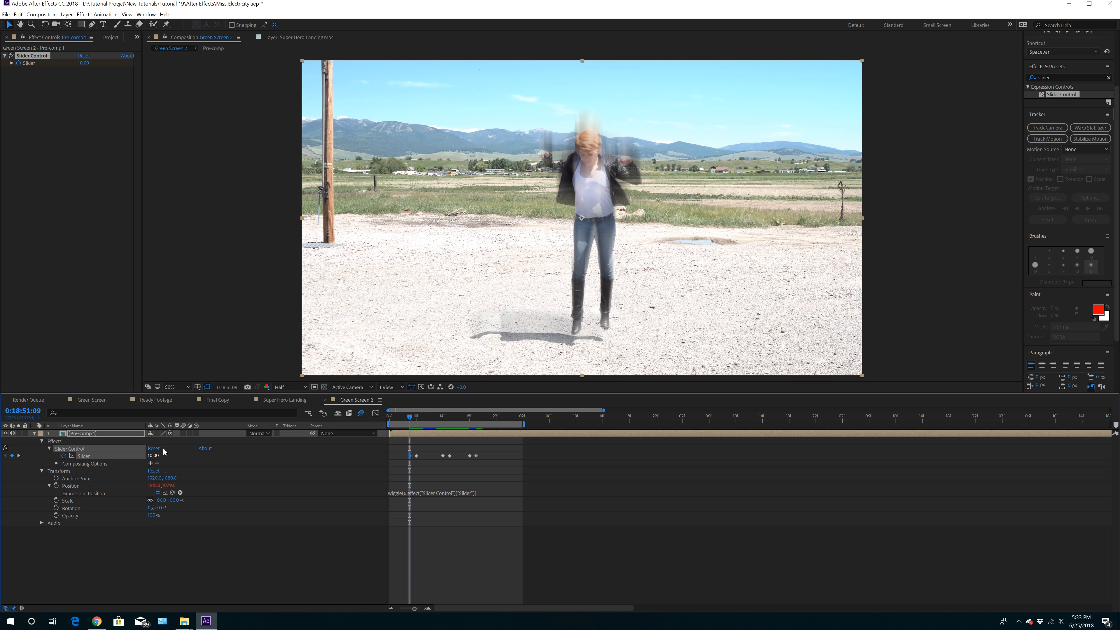
# Start keyframing the pre-comp's Scale at 0:18:51:06 with a value of 101%
pyautogui.moveTo(411, 417); pyautogui.dragTo(389, 436)
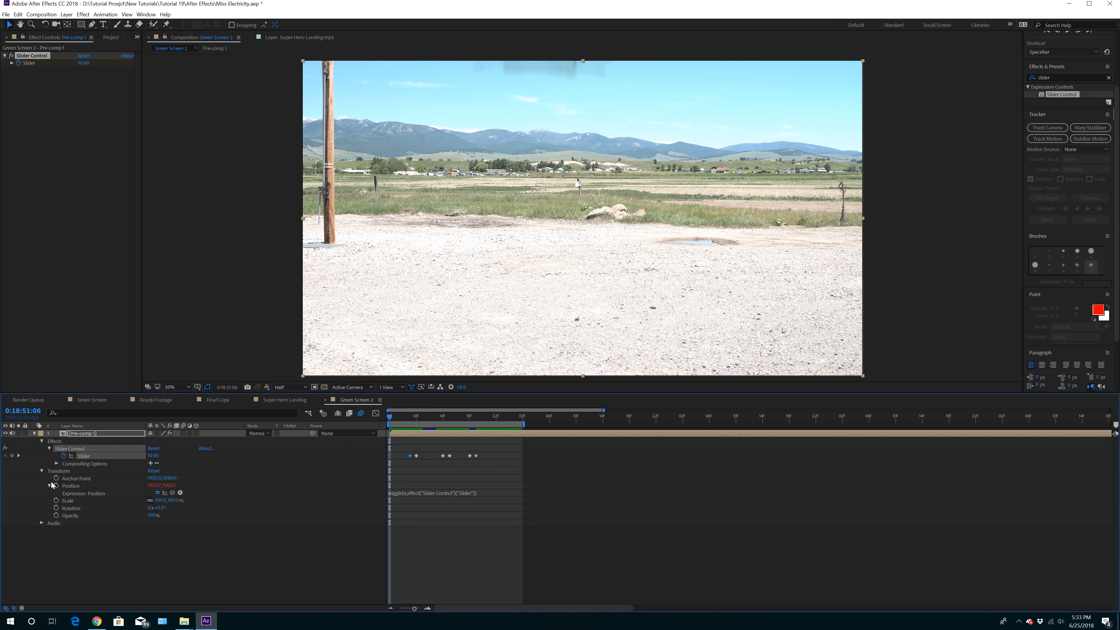
pyautogui.click(108, 433)
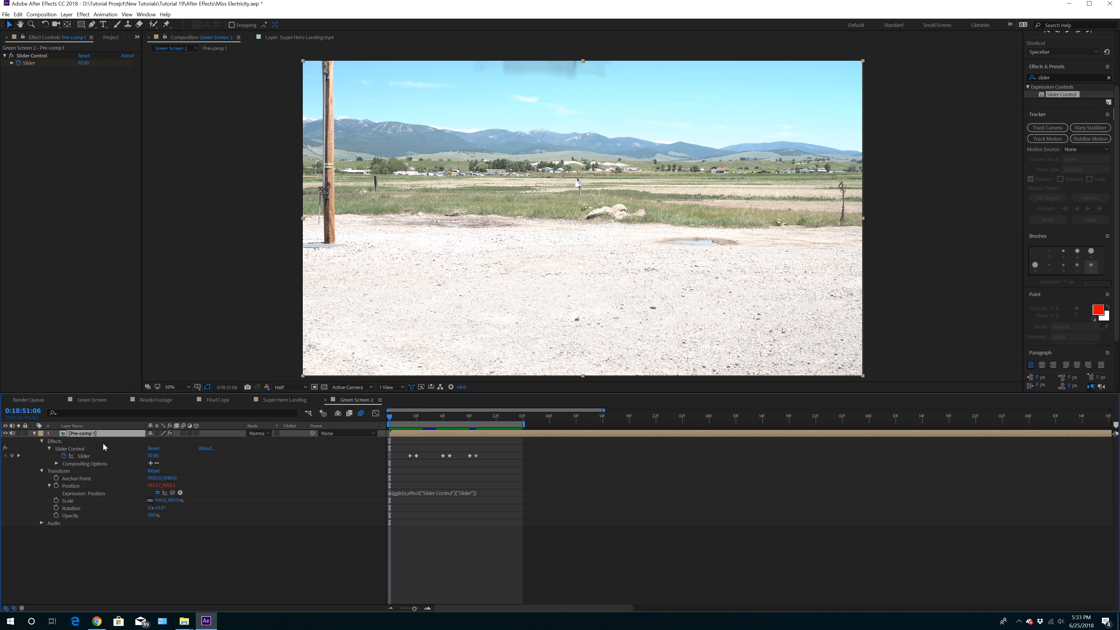
pyautogui.click(56, 501)
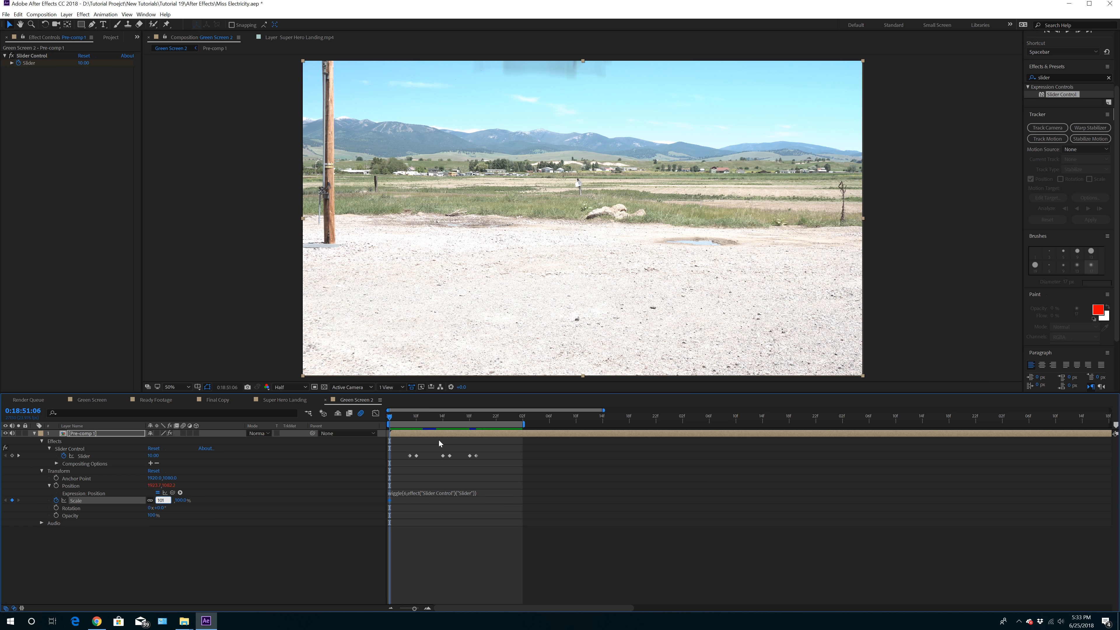
# Add a Scale keyframe holding 101% at 0:18:51:09 and set Scale to 102% at 0:18:51:10
pyautogui.moveTo(390, 417); pyautogui.dragTo(408, 419)
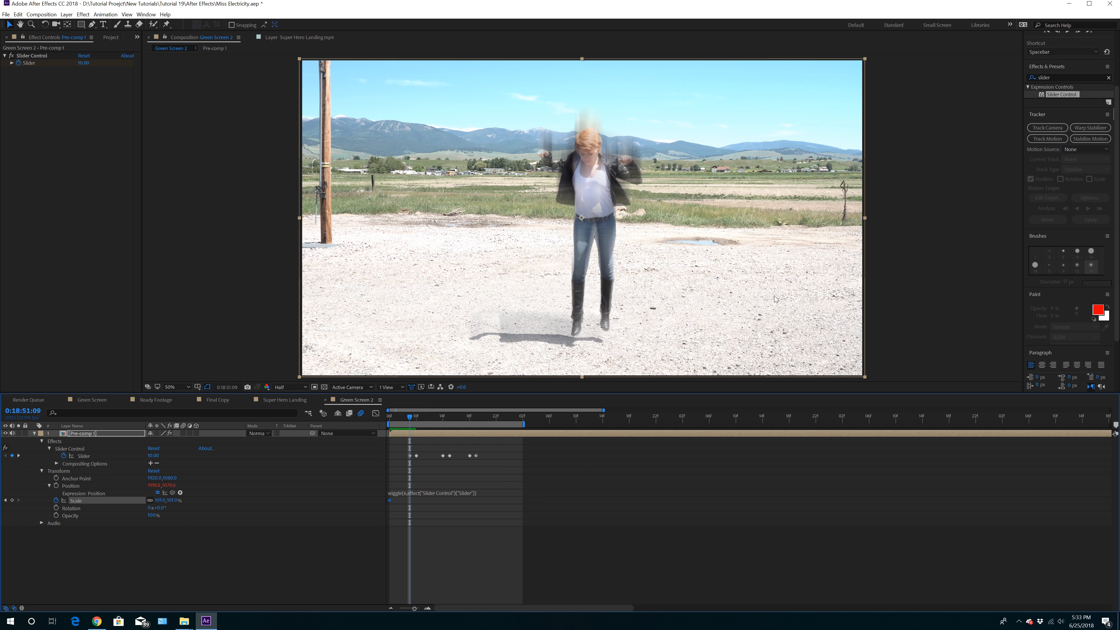
pyautogui.moveTo(410, 417); pyautogui.dragTo(409, 424)
pyautogui.moveTo(408, 416)
pyautogui.mouseDown()
pyautogui.moveTo(449, 429)
pyautogui.moveTo(416, 424)
pyautogui.mouseUp()
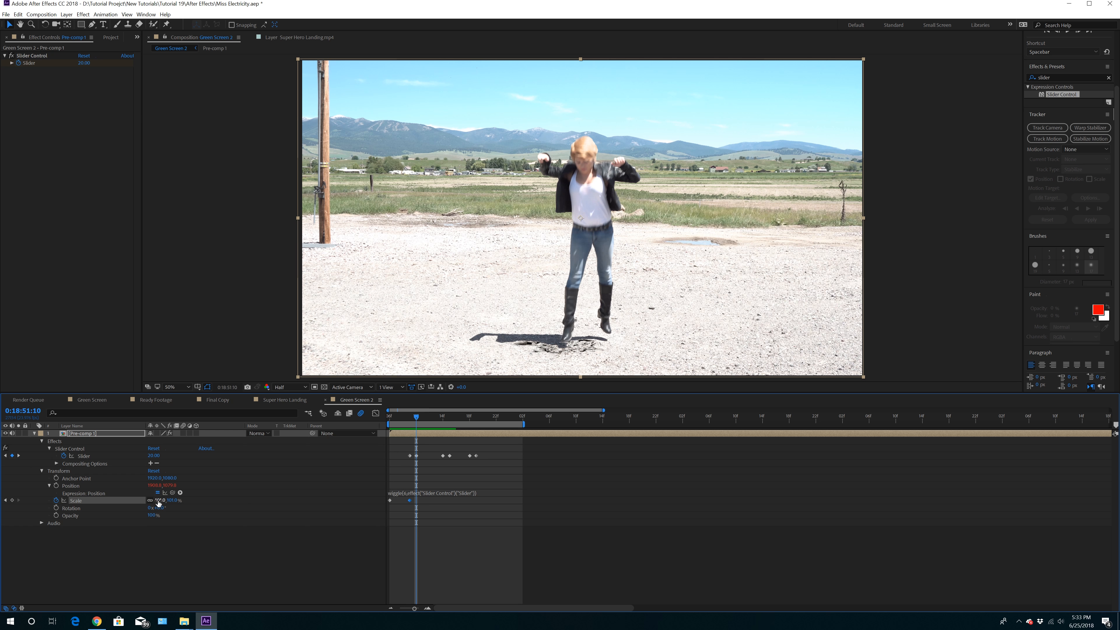
pyautogui.write('102')
pyautogui.press('Return')
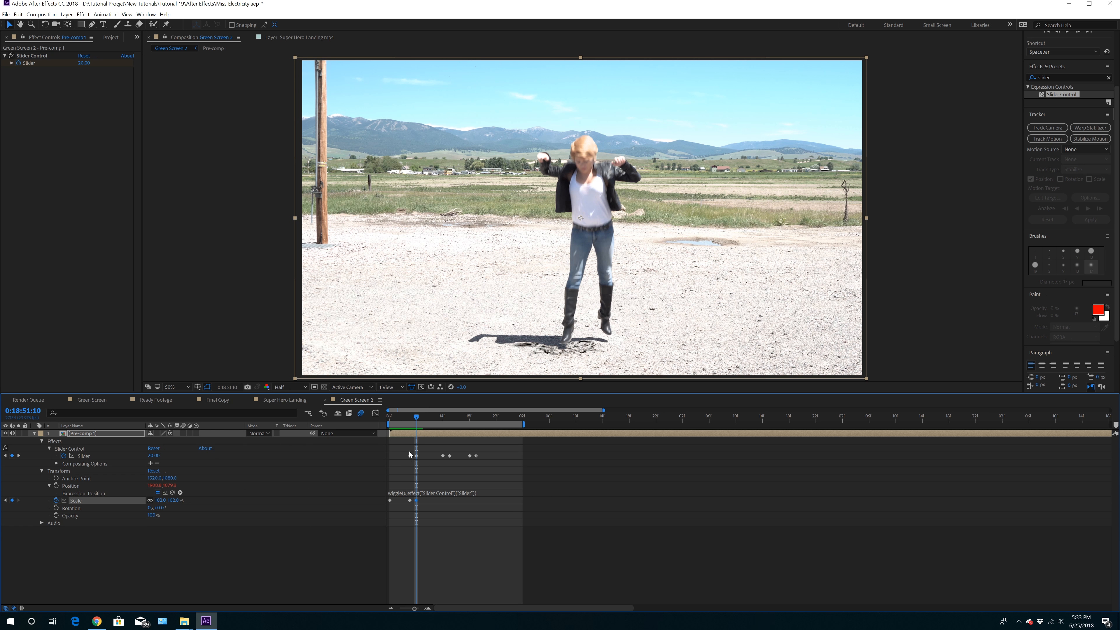
# Add a Scale keyframe holding 102% at 0:18:51:14 and set Scale to 103% at 0:18:51:15
pyautogui.moveTo(416, 422); pyautogui.dragTo(441, 429)
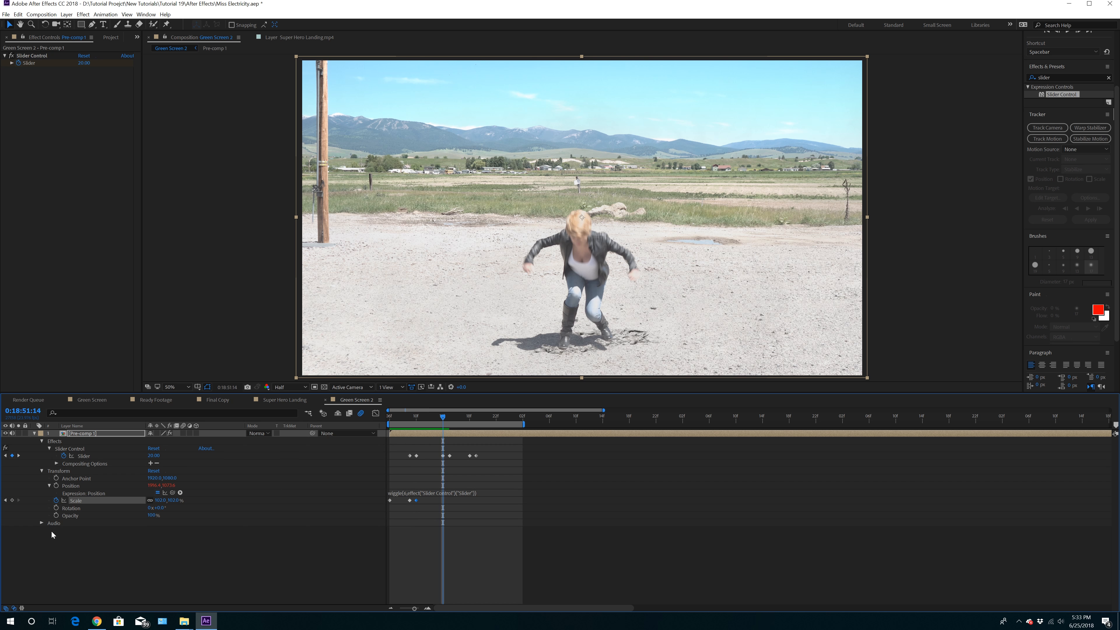
pyautogui.moveTo(436, 415); pyautogui.dragTo(446, 419)
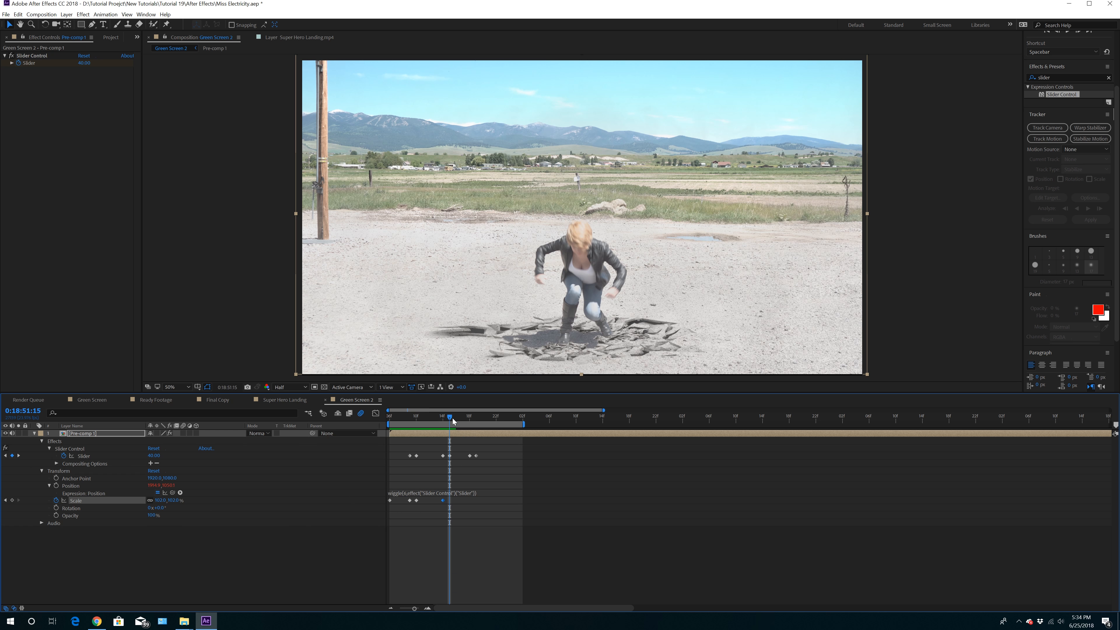
pyautogui.moveTo(450, 415)
pyautogui.mouseDown()
pyautogui.moveTo(479, 423)
pyautogui.moveTo(453, 435)
pyautogui.mouseUp()
pyautogui.press('Return')
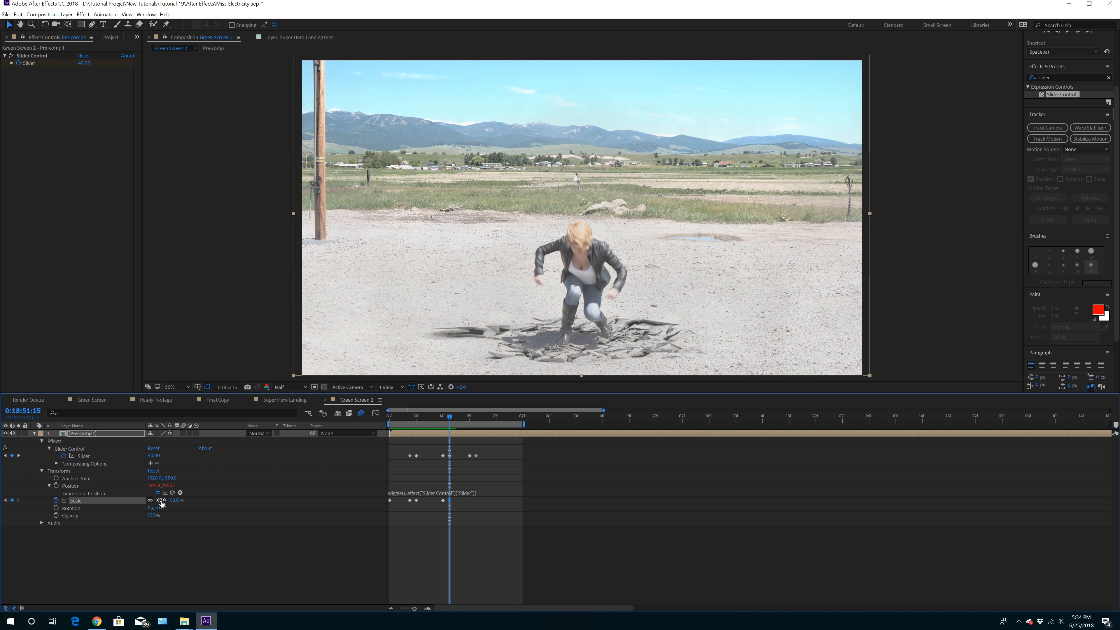
# Keyframe Scale to hold 103% at 0:18:51:18 and reach 104% at 0:18:51:19, and preview the shot from 0:18:51:06
pyautogui.moveTo(451, 419); pyautogui.dragTo(470, 419)
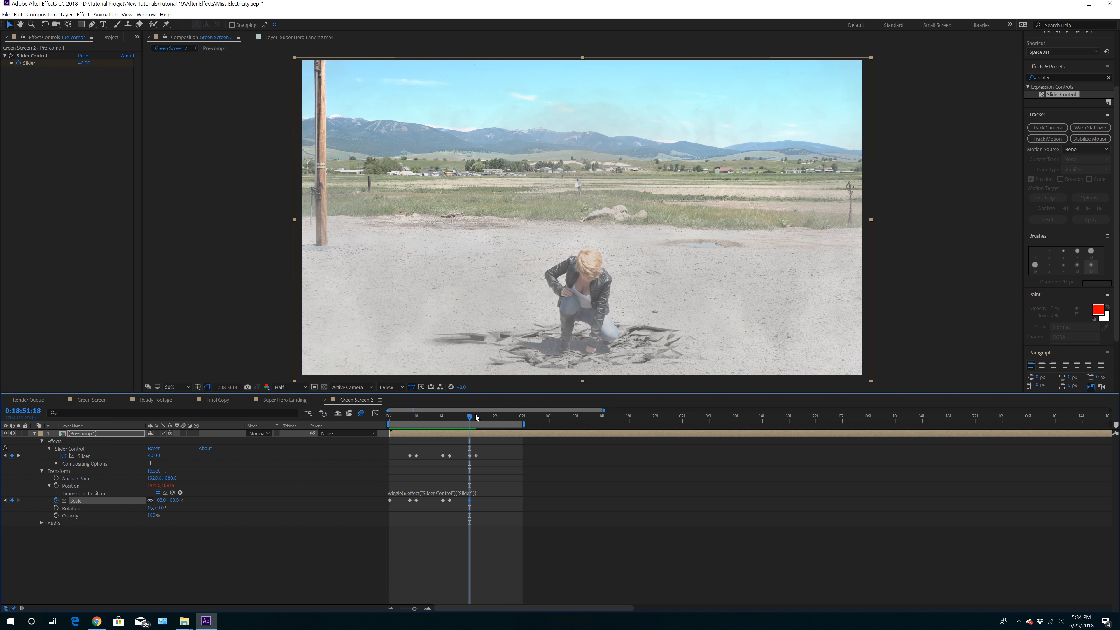
pyautogui.moveTo(474, 418)
pyautogui.mouseDown()
pyautogui.moveTo(510, 423)
pyautogui.moveTo(476, 424)
pyautogui.mouseUp()
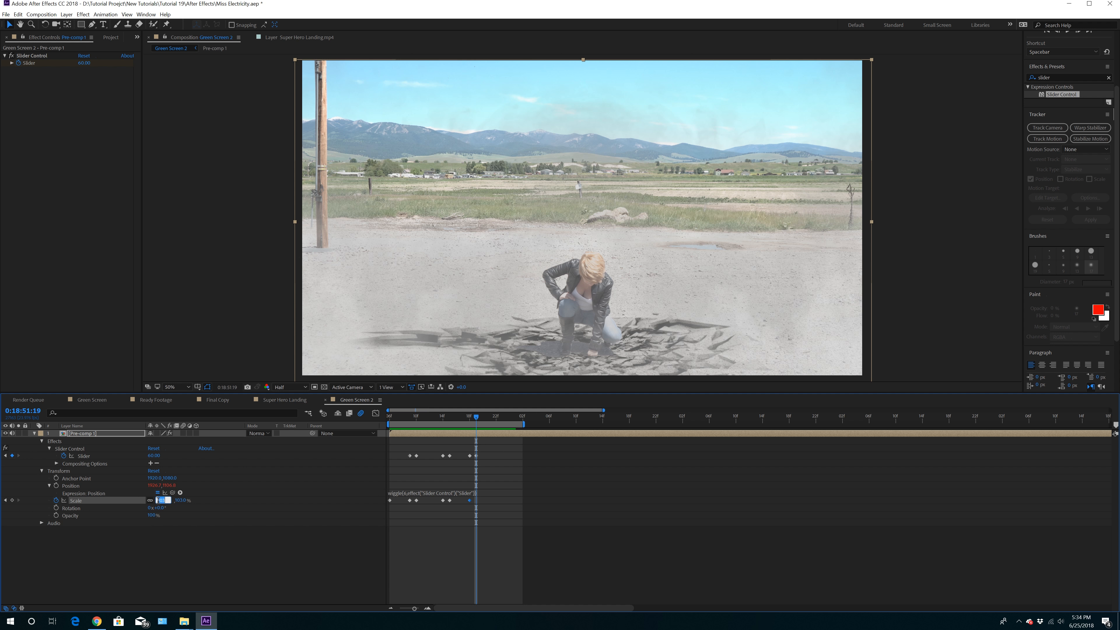
pyautogui.write('104')
pyautogui.press('Return')
pyautogui.moveTo(476, 423); pyautogui.dragTo(380, 432)
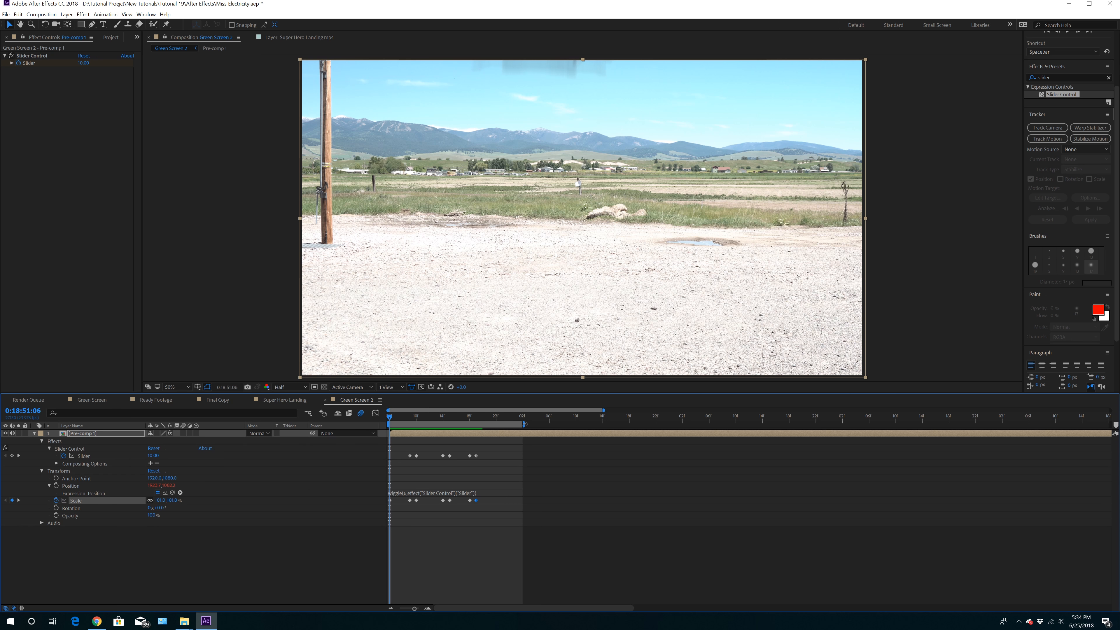
pyautogui.press('space')
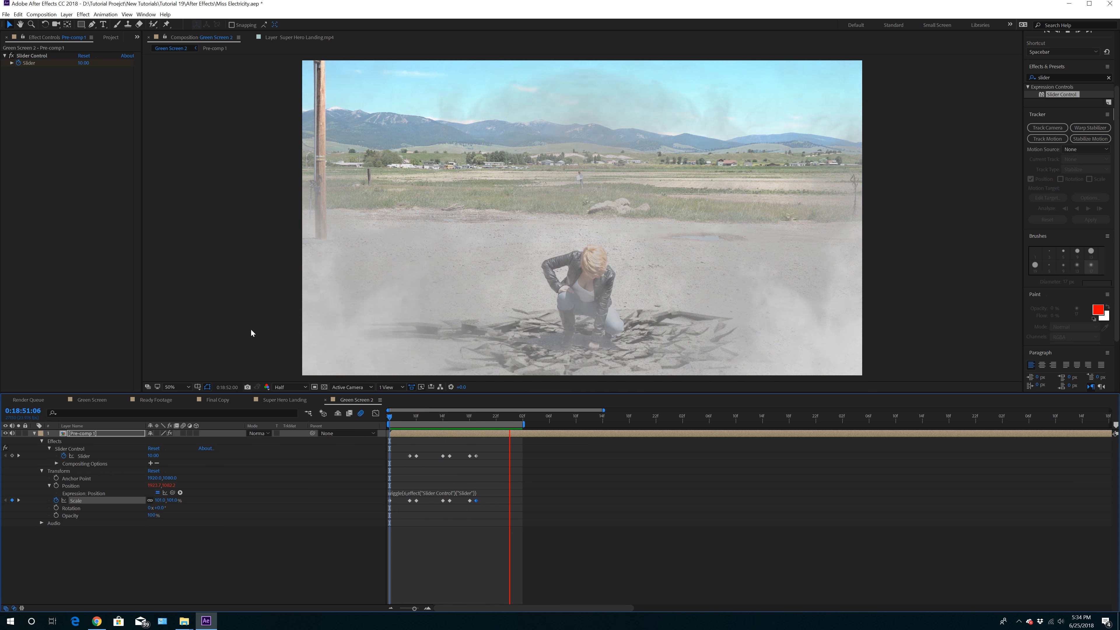